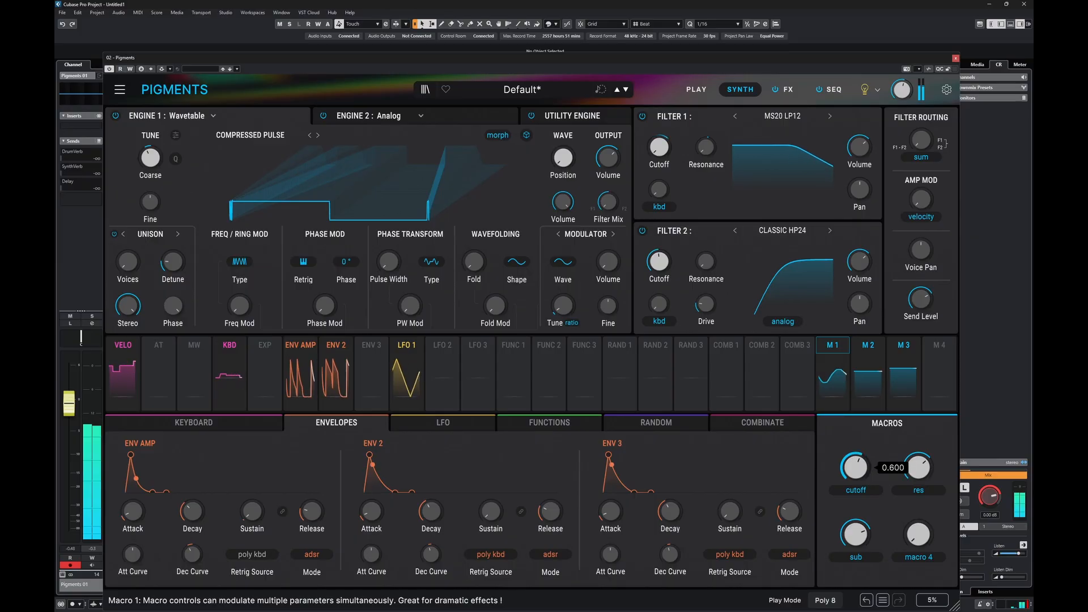
Step: Sweep the cutoff macro up and down to audition the finished patch
drag(855, 467, 854, 498)
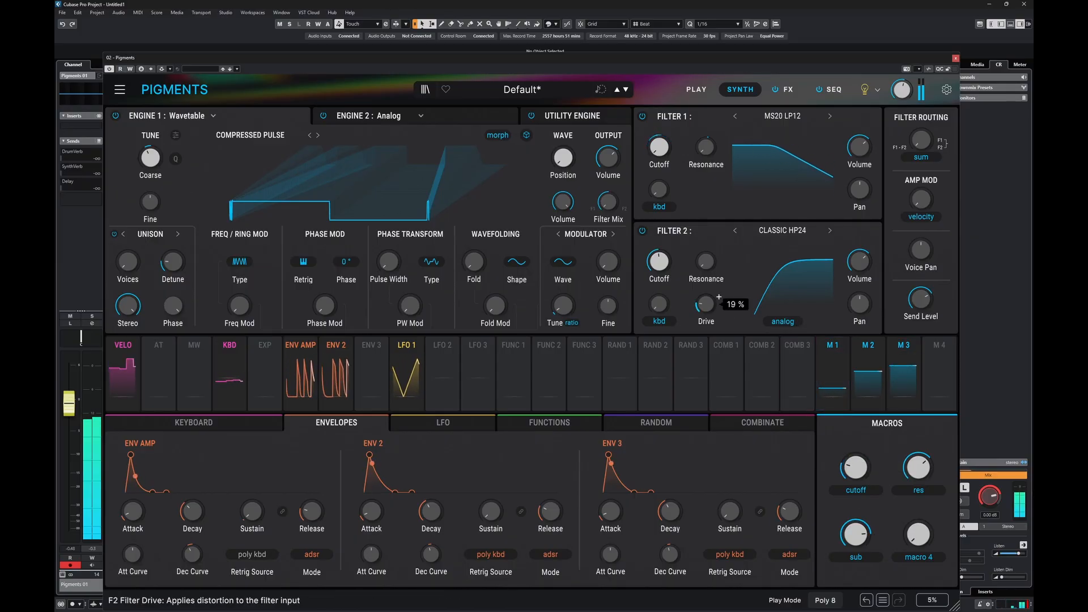
scroll(719, 296, up, 5)
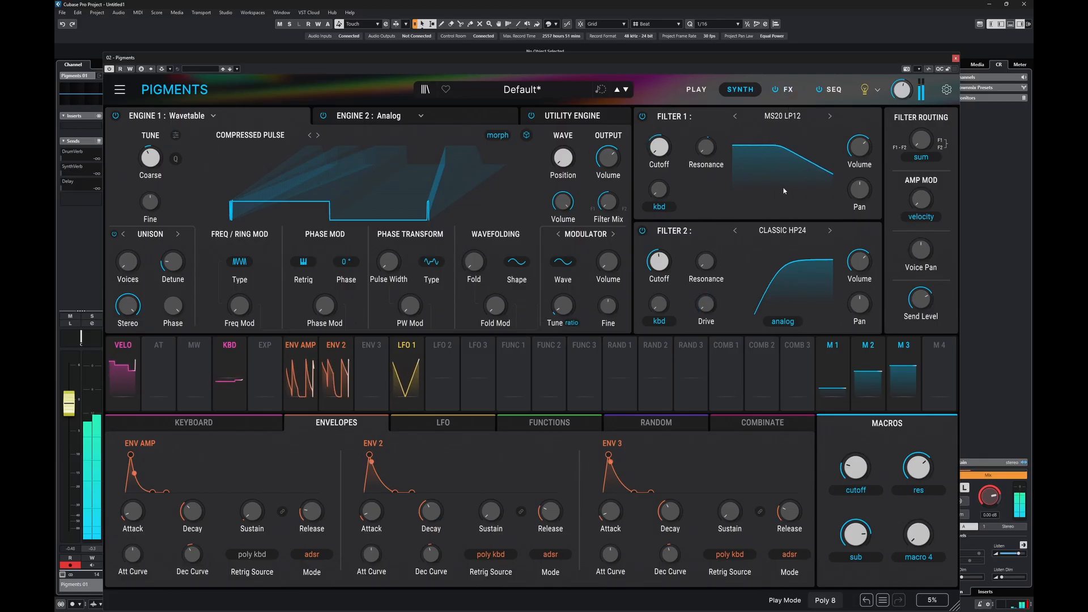
scroll(856, 467, down, 3)
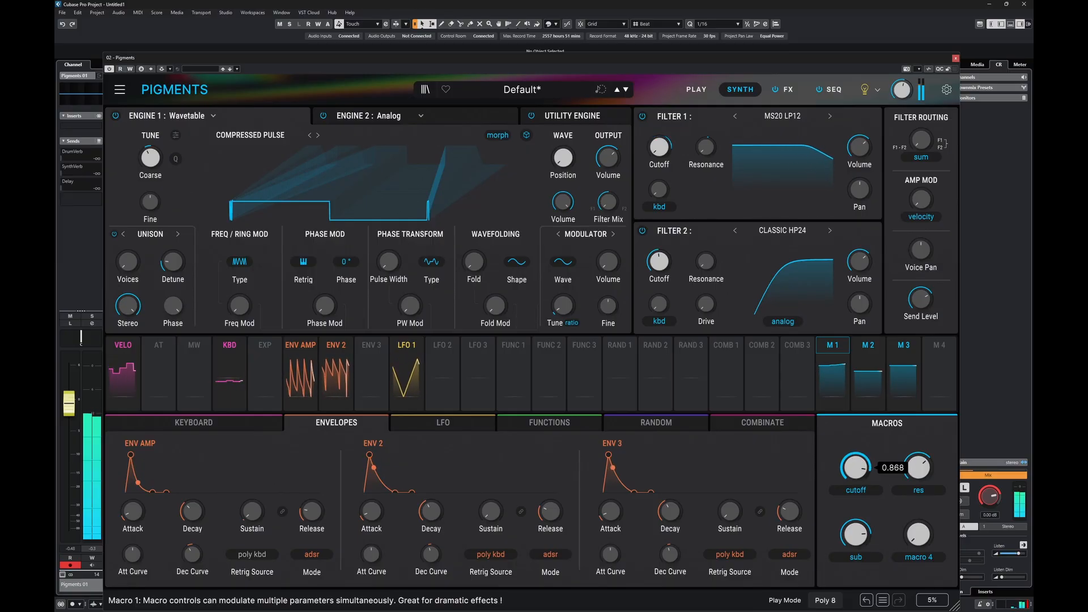
scroll(856, 467, down, 5)
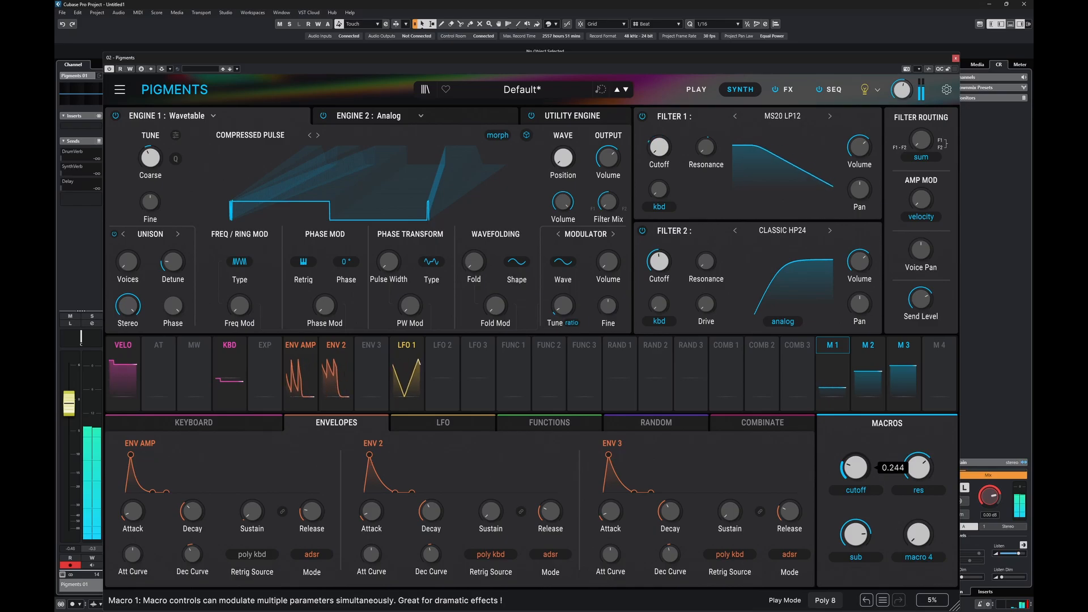
scroll(855, 467, up, 7)
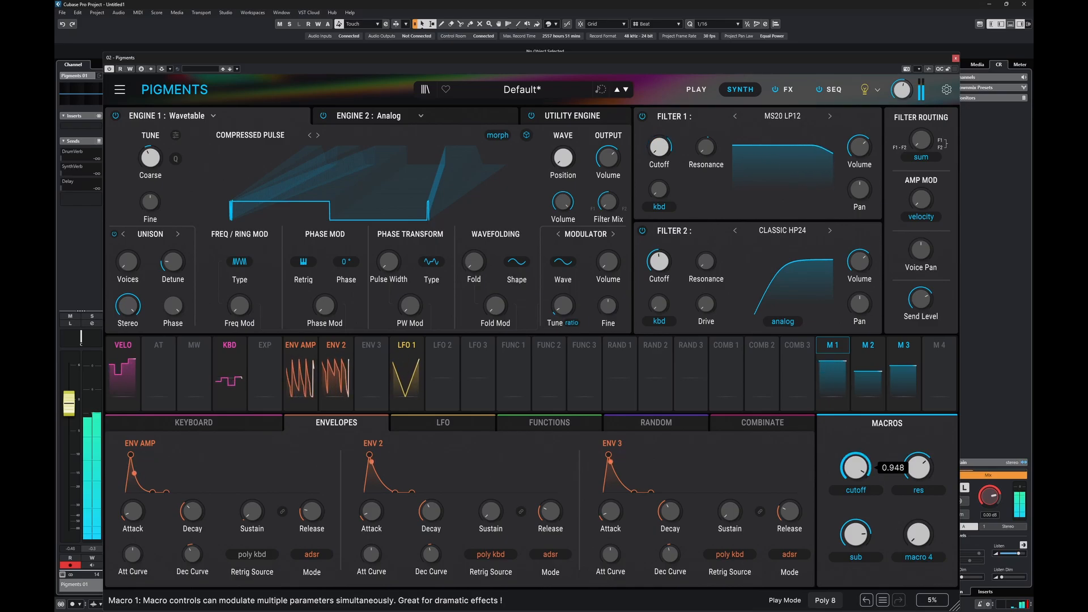
scroll(855, 467, down, 8)
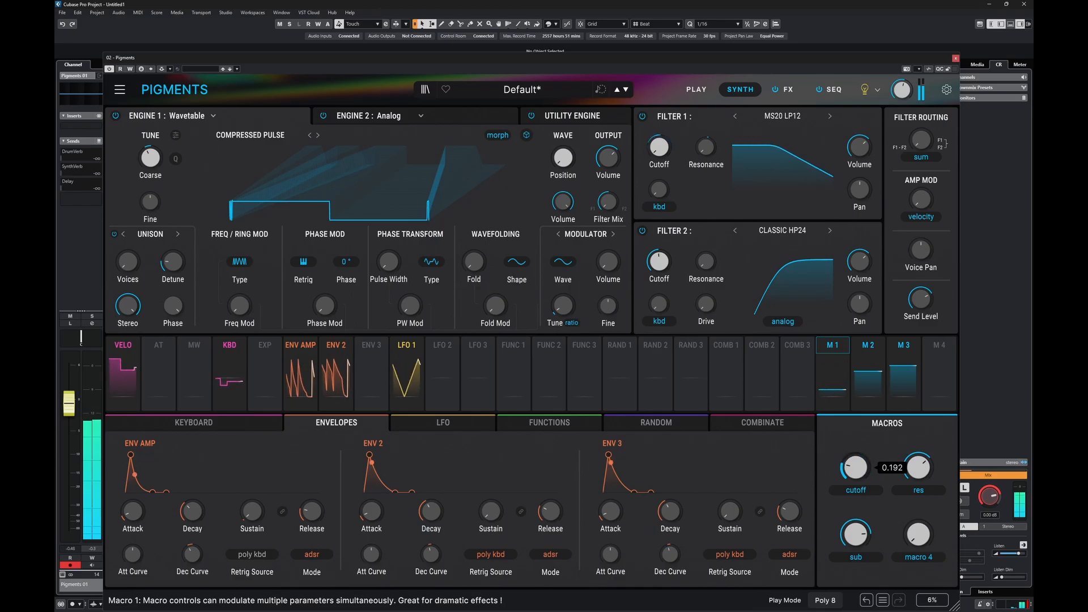
scroll(856, 467, up, 6)
scroll(856, 468, down, 5)
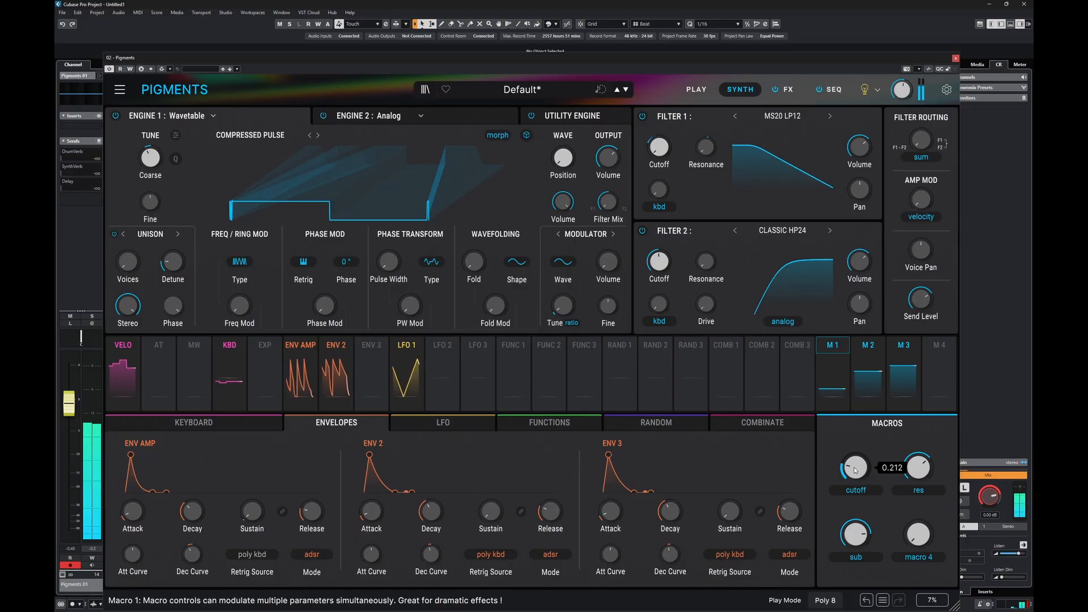
Step: Start a new preset and load the Compressed Pulse wavetable from the Analog category into Engine 1
click(833, 90)
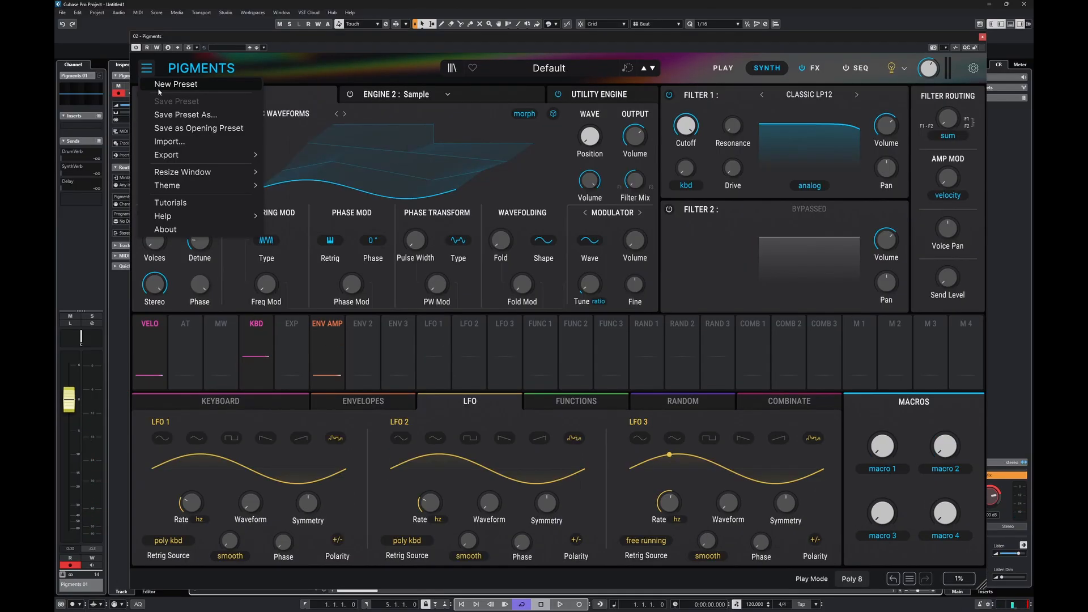
click(185, 85)
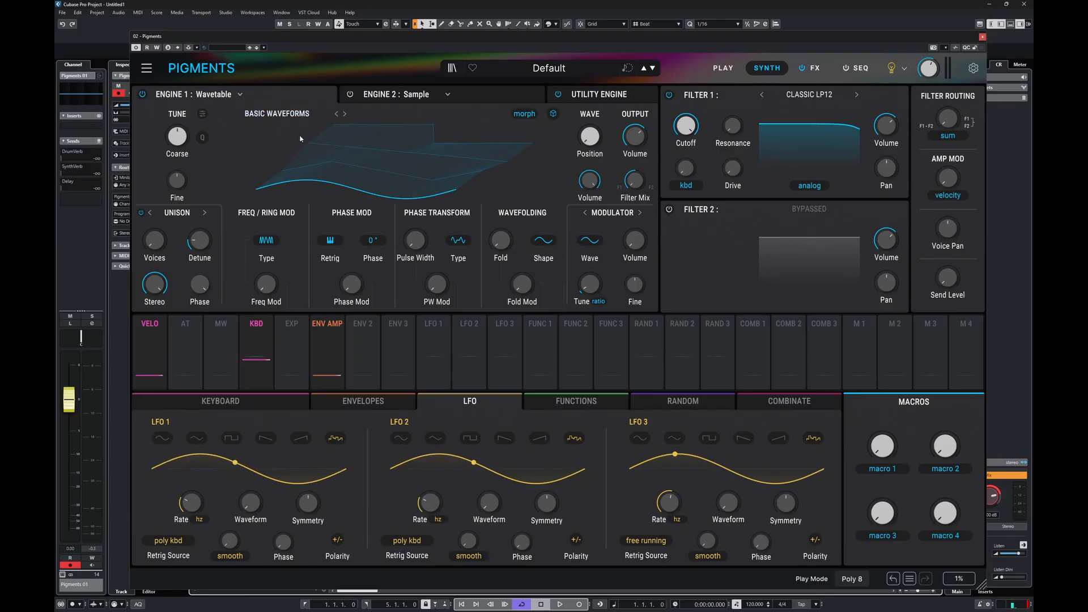
click(295, 115)
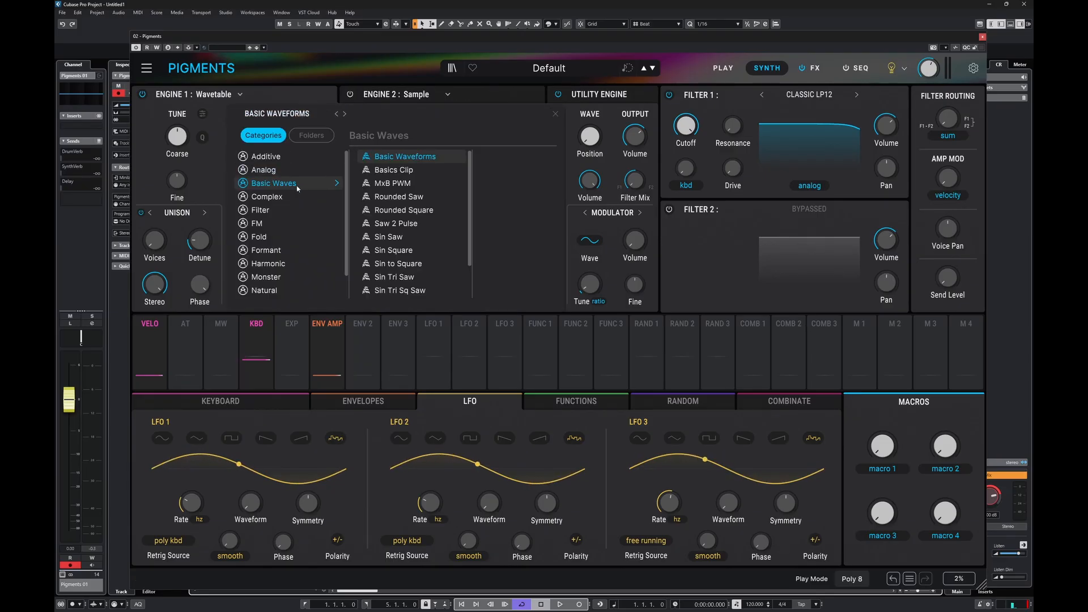
mouse_move(279, 171)
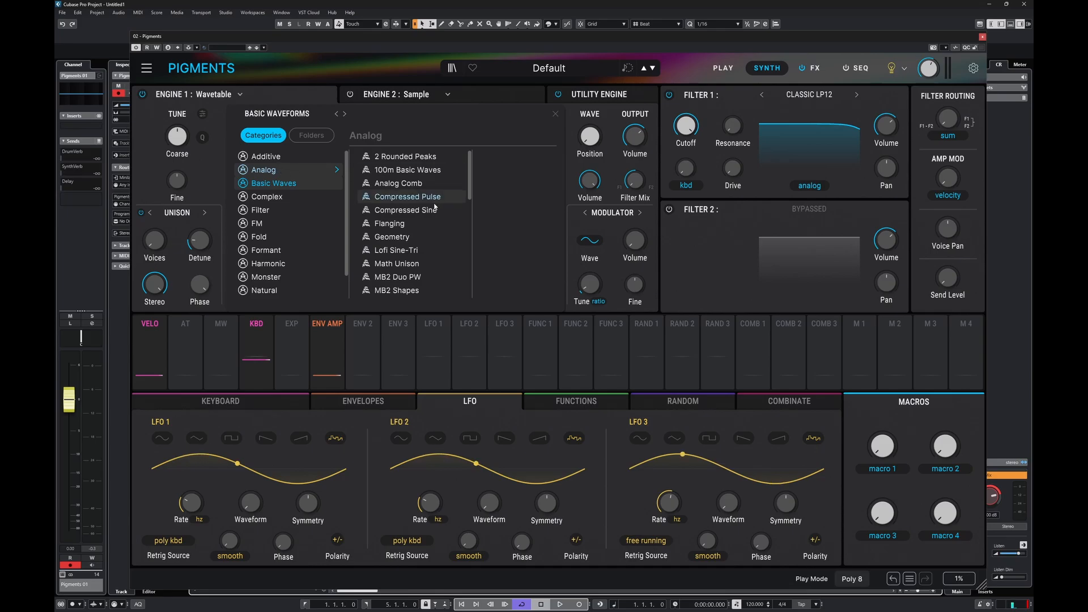
double_click(414, 197)
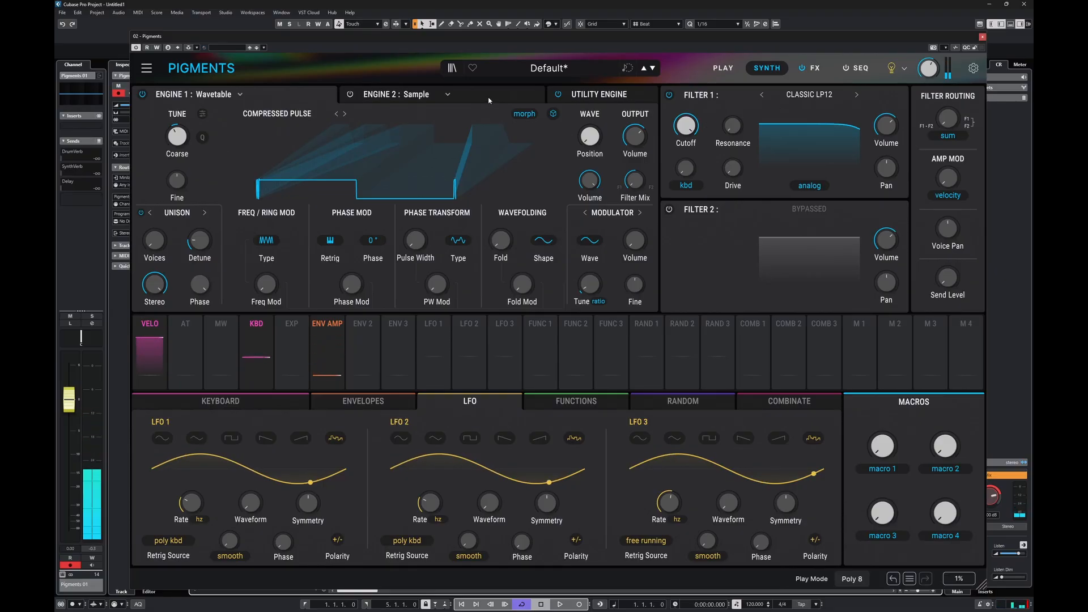
Step: Set Filter 1 to the MS-20 Lowpass 12 type and modulate its cutoff with Envelope 2
click(793, 95)
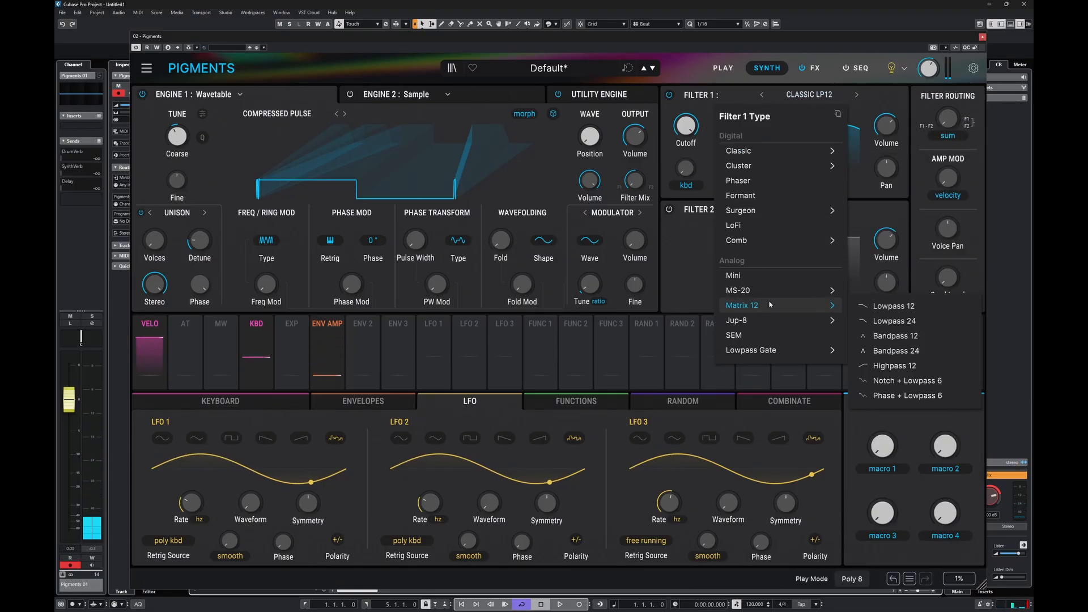
mouse_move(737, 290)
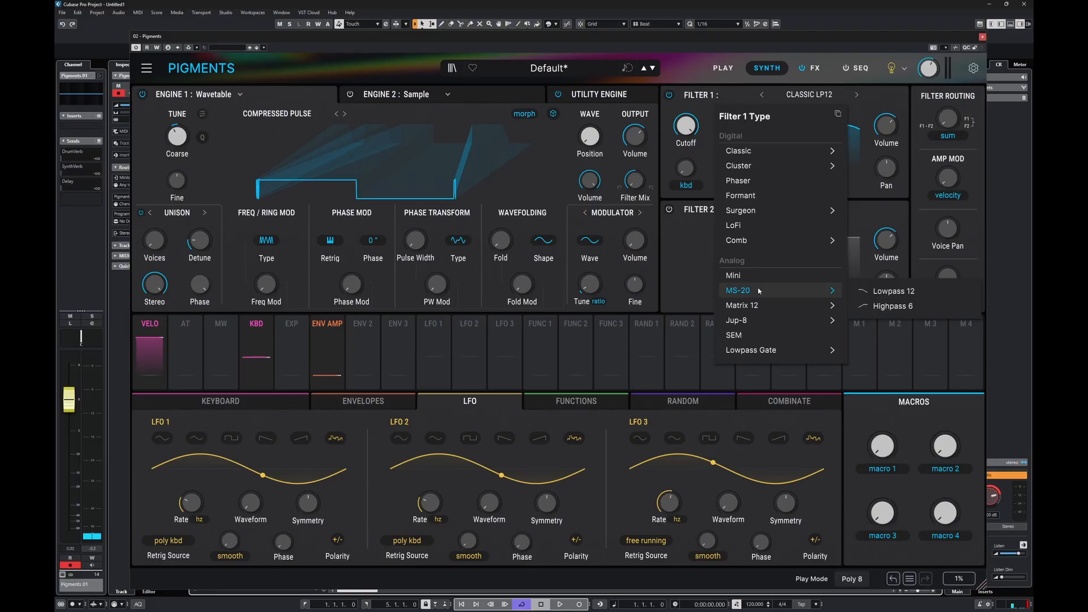
click(892, 291)
mouse_move(700, 116)
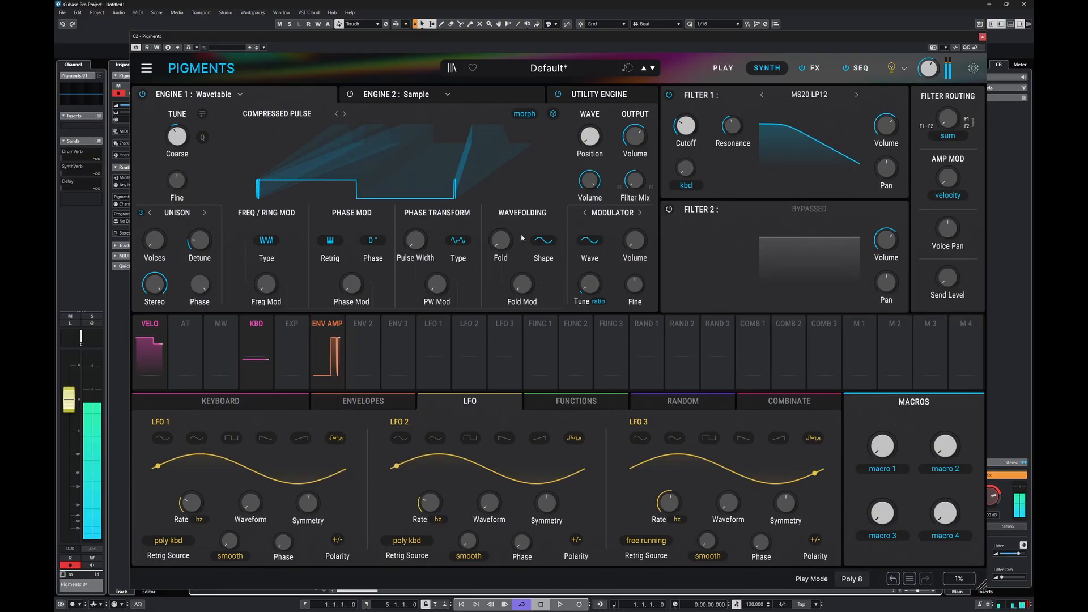
drag(363, 351, 686, 153)
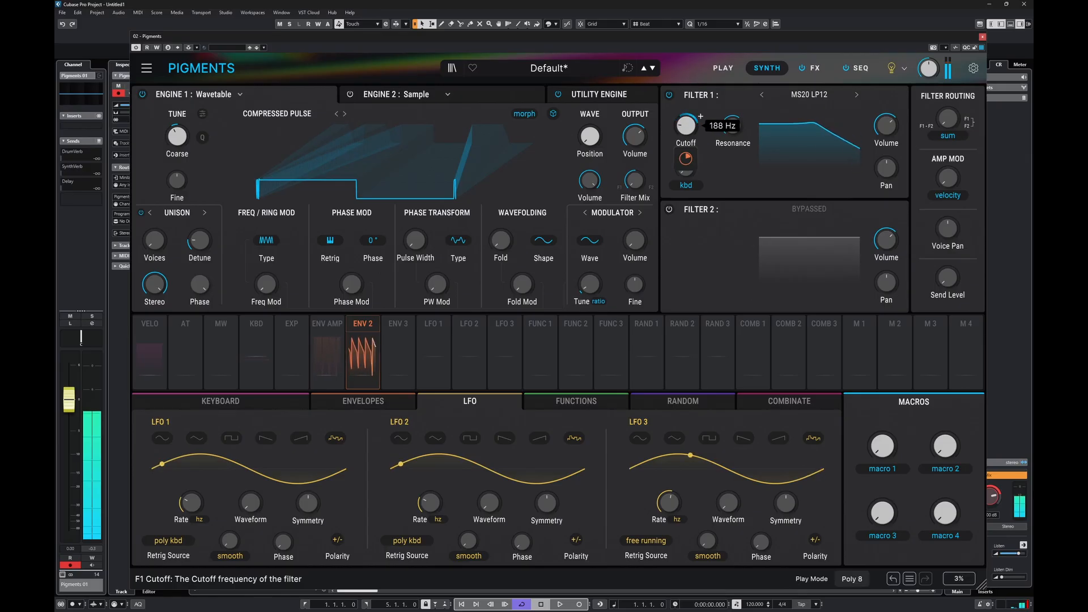
Step: Switch Engine 2 to the Analog type and raise Oscillator 2's volume to full
click(478, 96)
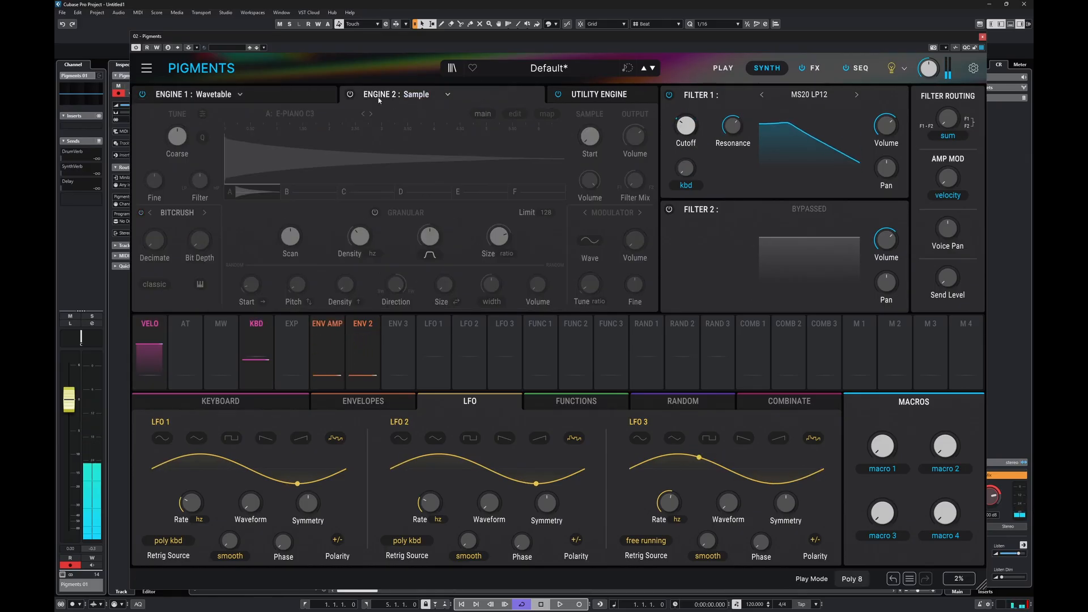
click(397, 94)
click(374, 127)
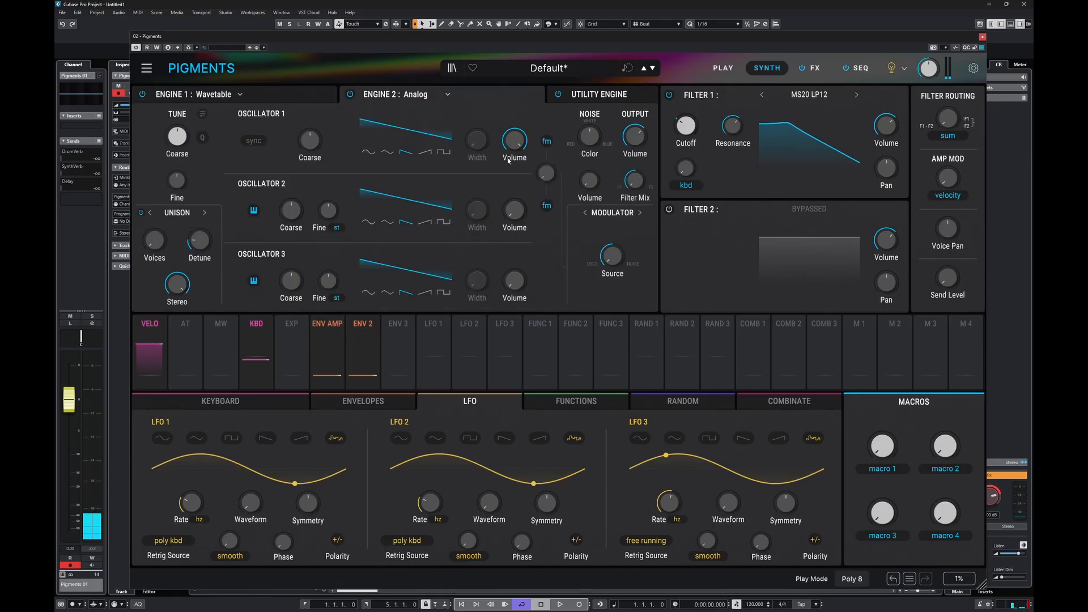
drag(517, 213, 517, 181)
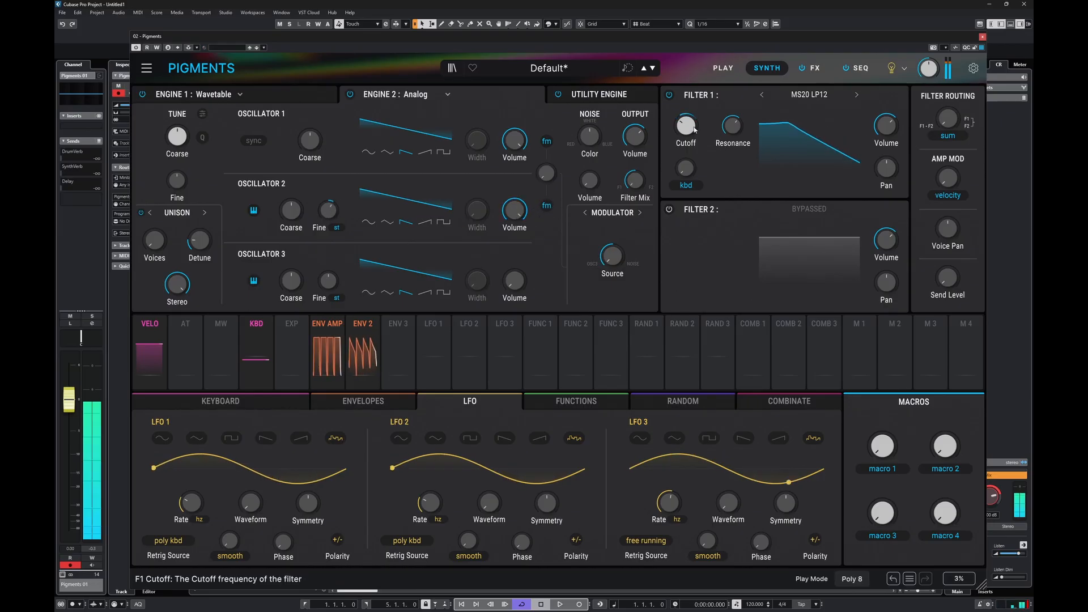
Step: Assign LFO 1 to Filter 1's cutoff and set the LFO to seq start retrigger with a tempo-synced rate
mouse_move(685, 125)
mouse_down()
mouse_move(686, 147)
mouse_move(685, 127)
mouse_up()
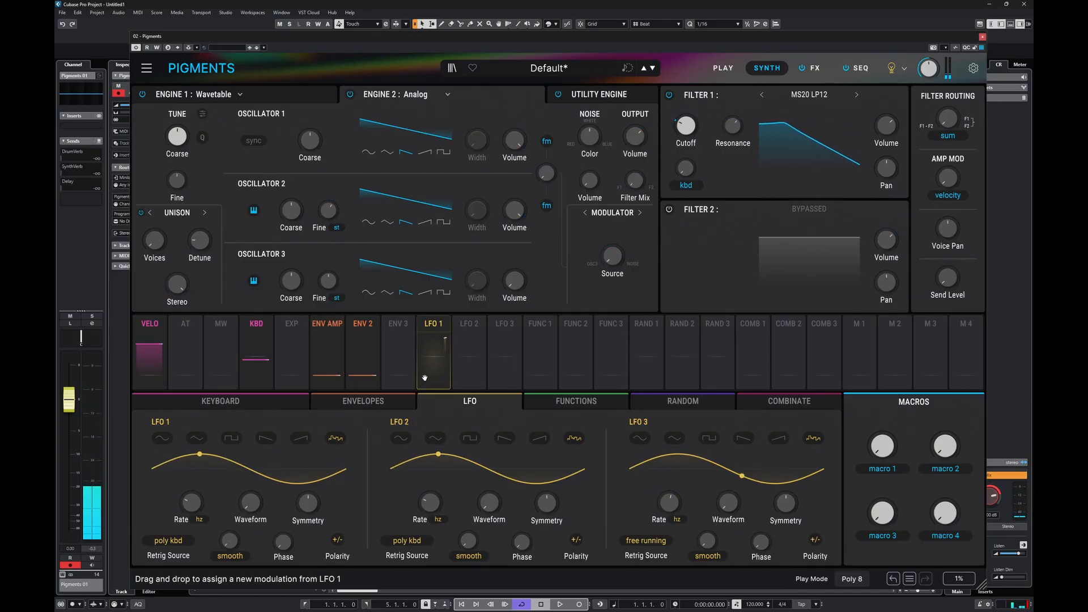
drag(443, 376, 700, 163)
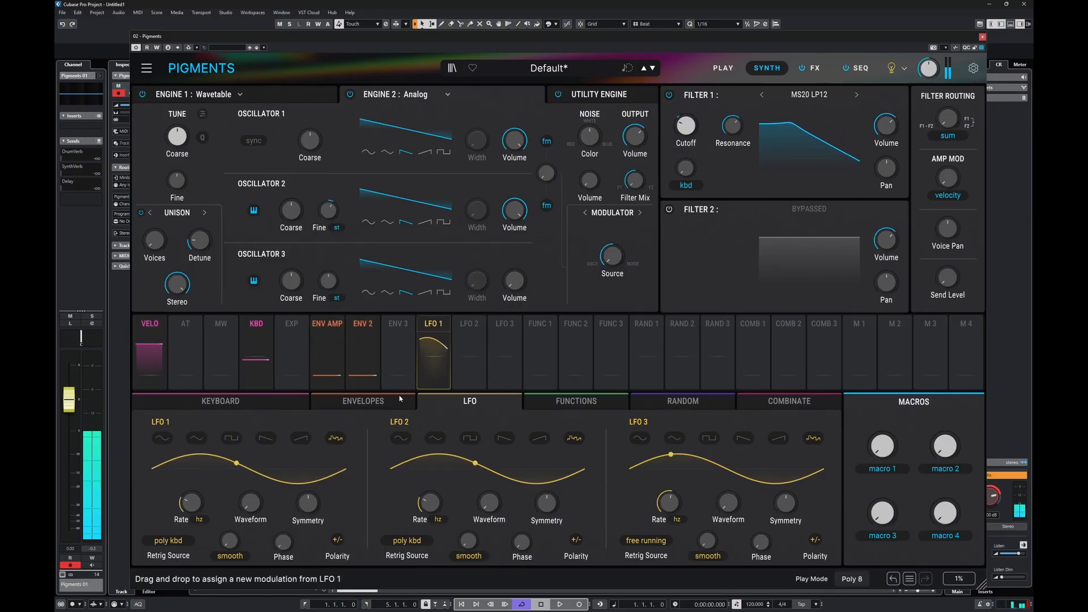
click(170, 541)
click(178, 438)
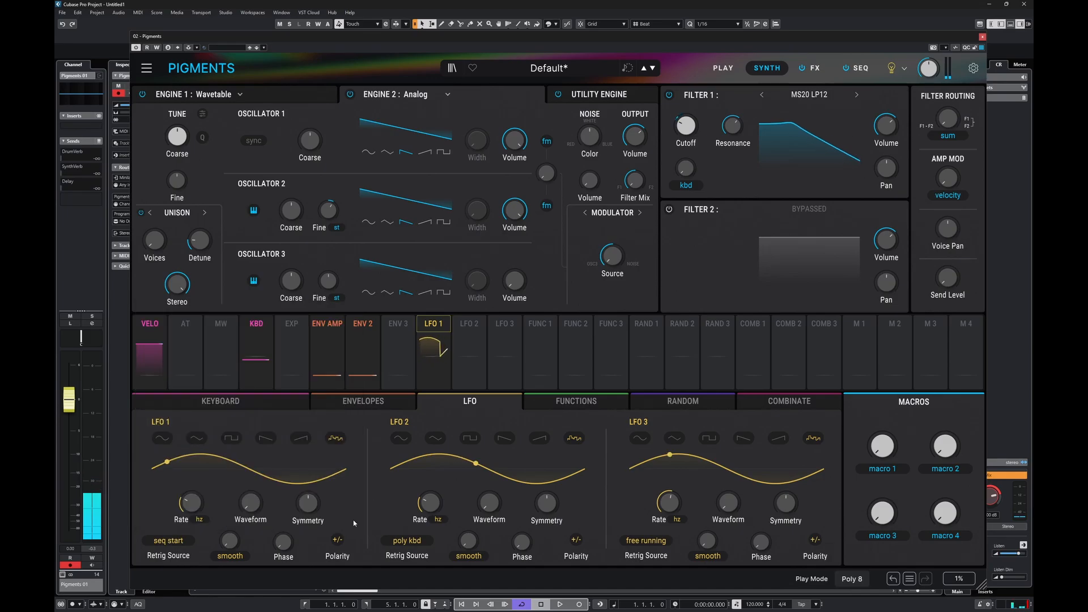
click(199, 519)
click(172, 453)
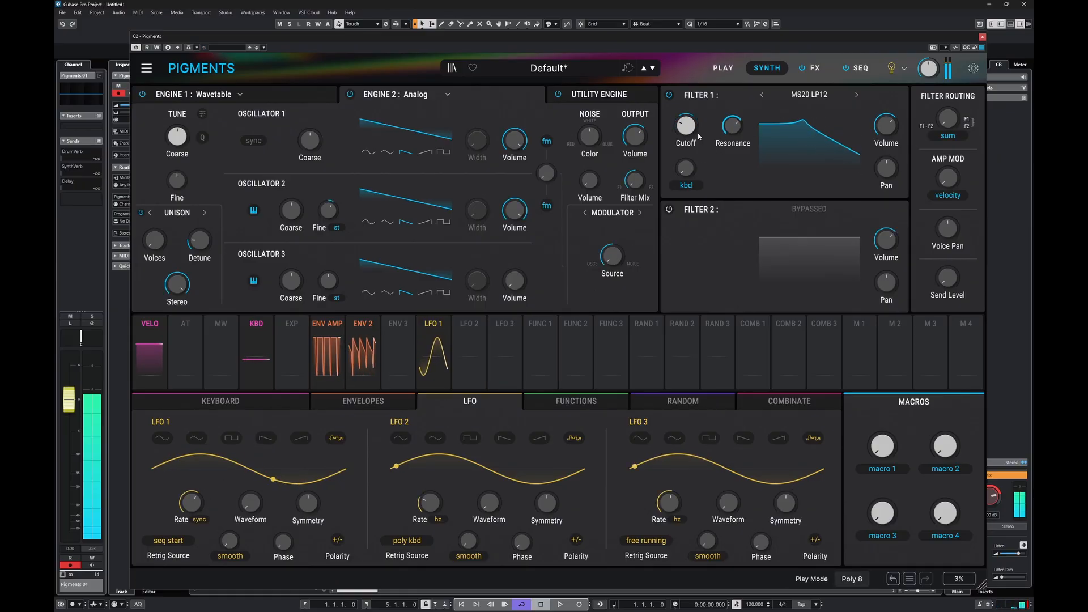
Step: Give LFO 1 a unipolar positive polarity and a triangle waveform
mouse_move(691, 133)
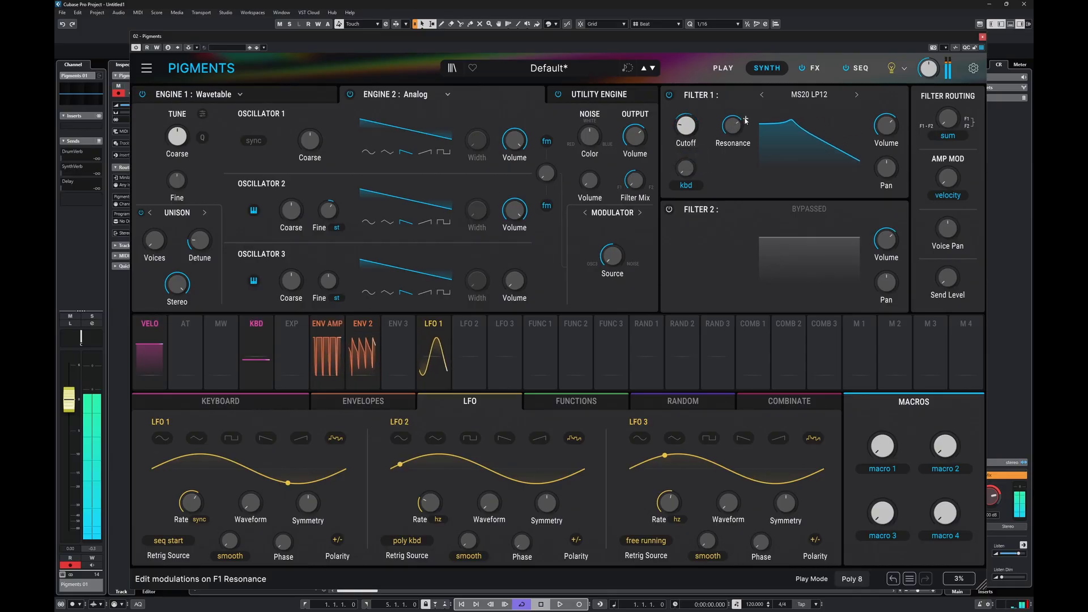
mouse_move(514, 320)
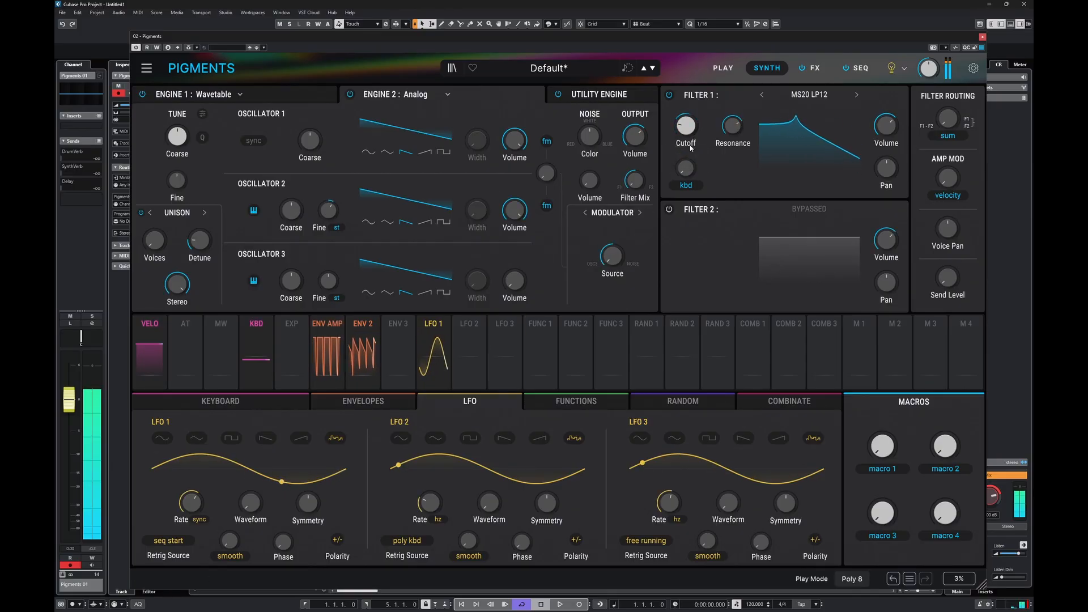
click(337, 441)
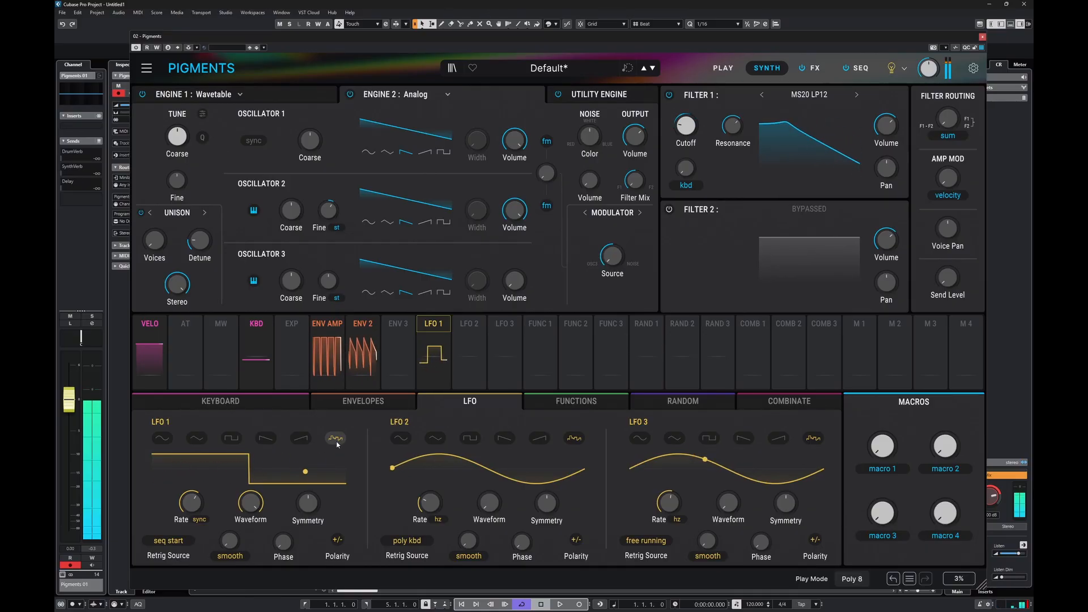
click(337, 540)
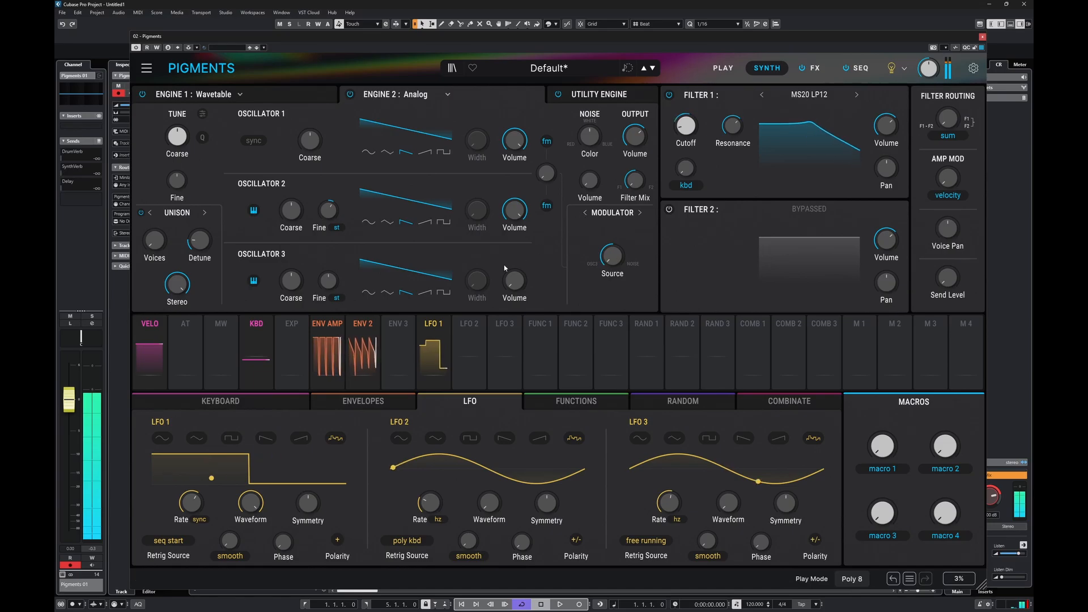
click(196, 438)
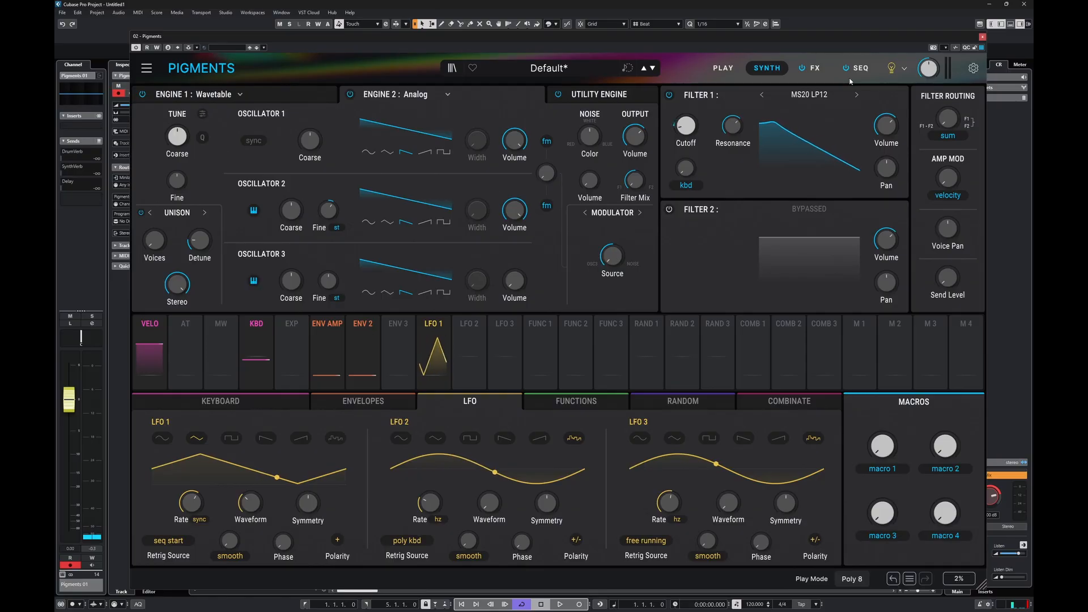
Step: Play the project to audition the synced LFO movement on Filter 1's cutoff, and stop playback
key(space)
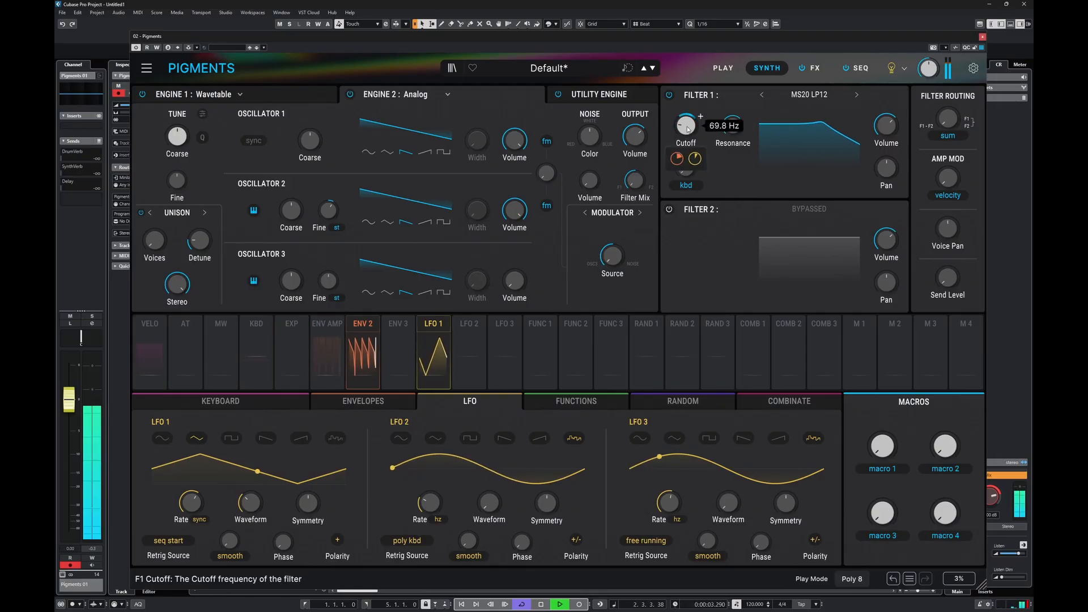
mouse_move(733, 129)
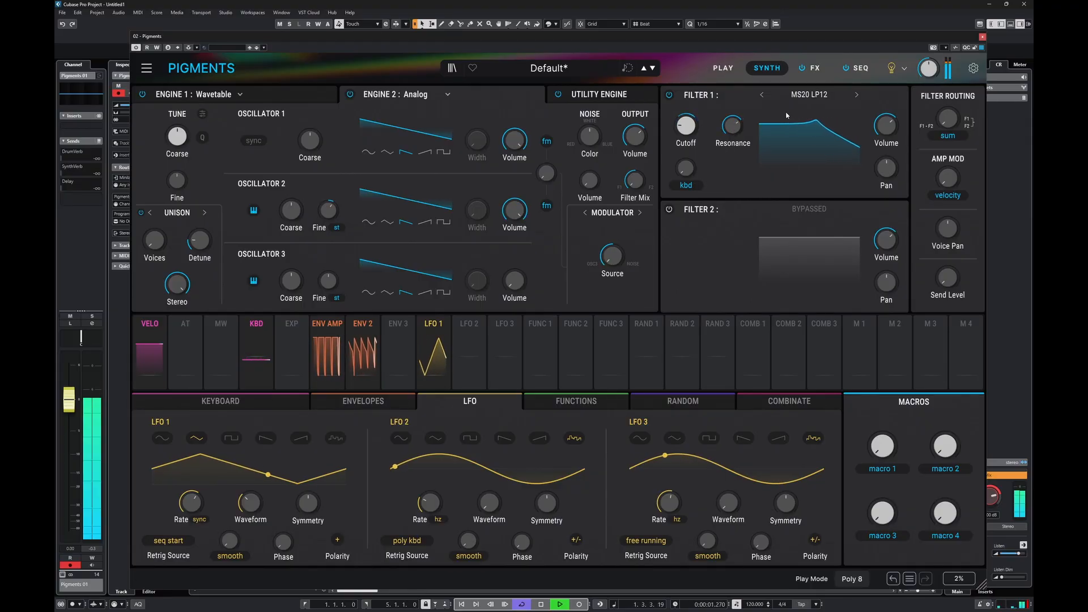
key(space)
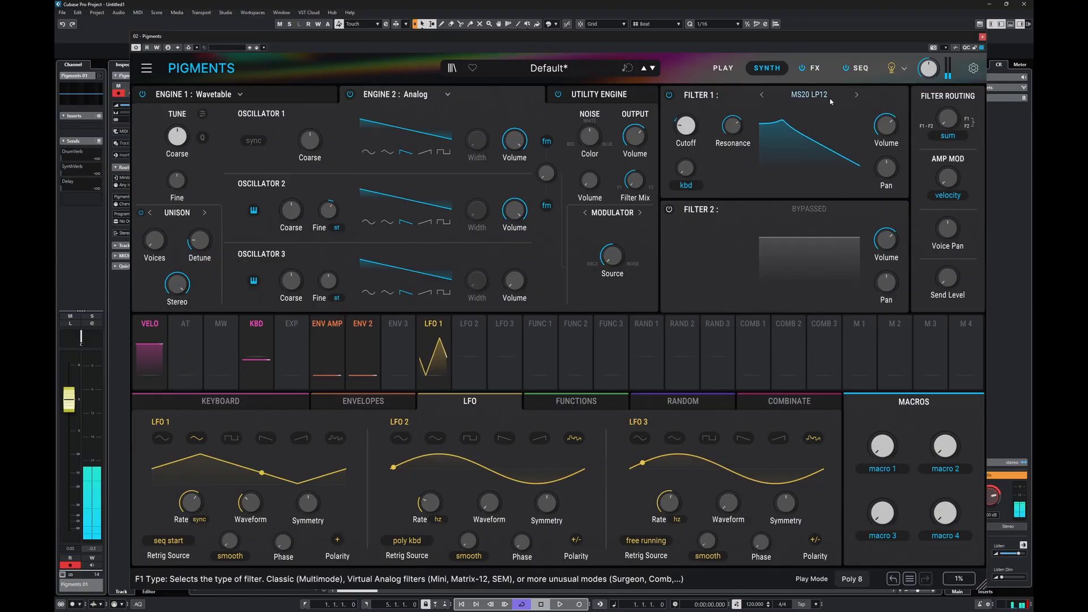
Step: Add a Delay effect to the second slot of the FX A bus
click(814, 68)
click(357, 100)
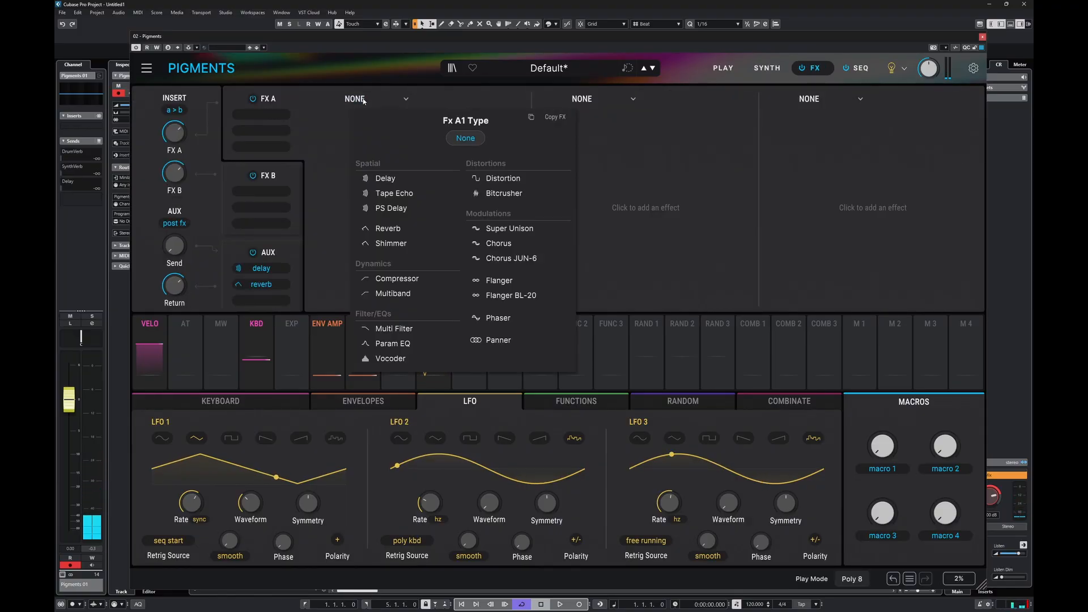
click(582, 98)
click(582, 98)
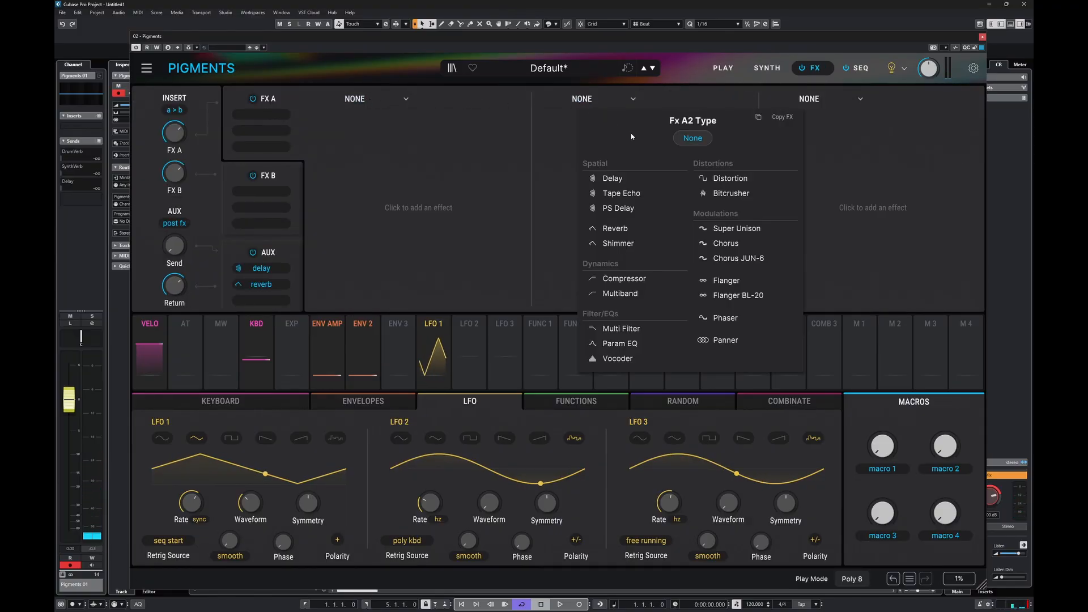
click(630, 178)
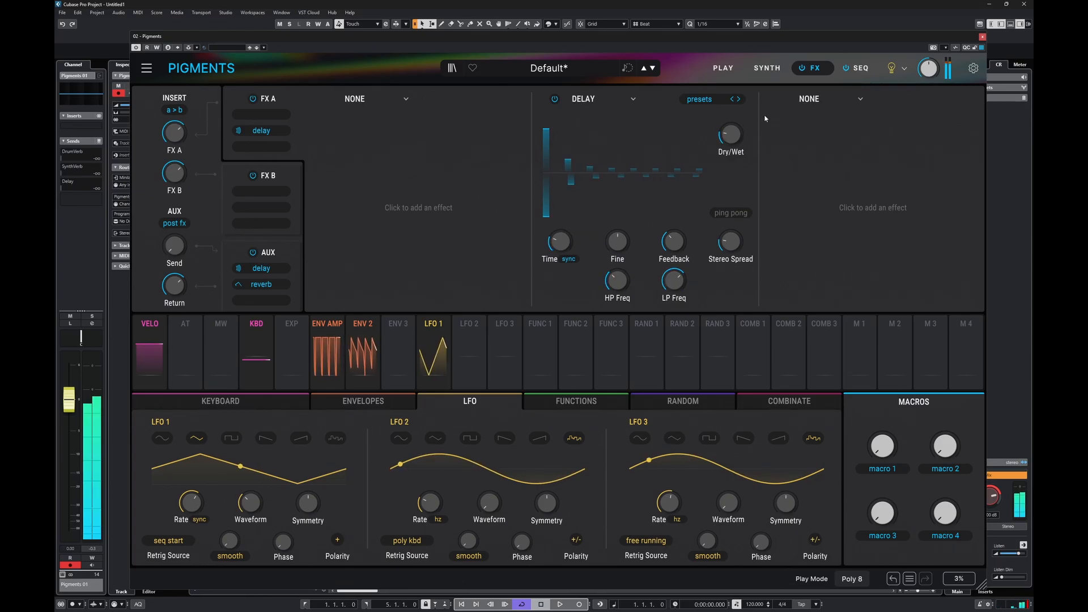
Step: Add a Distortion effect to the third slot of the FX A bus and raise its drive
click(809, 99)
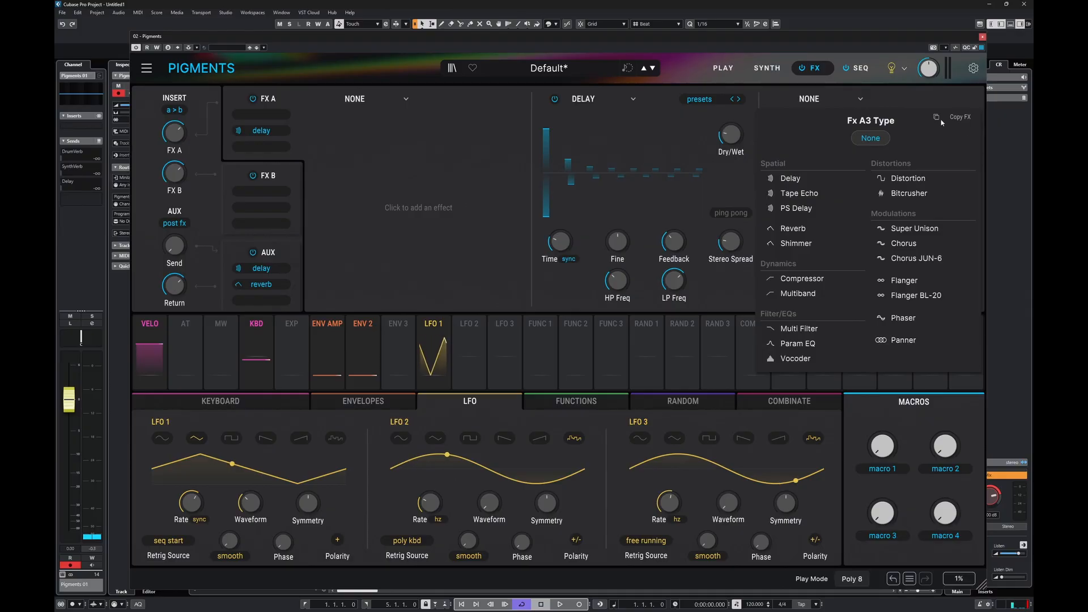
click(895, 178)
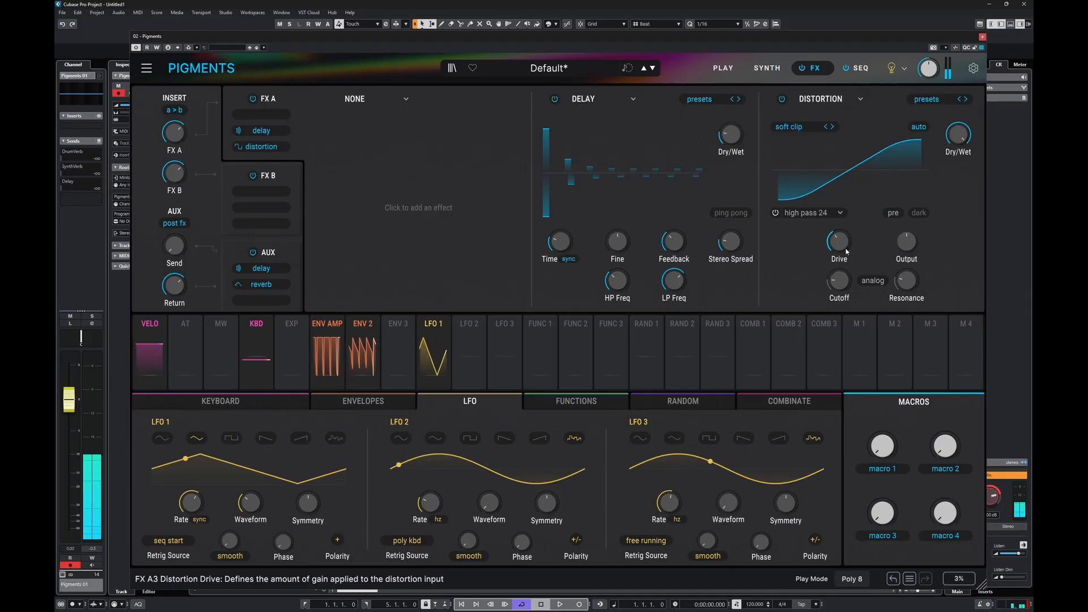
drag(844, 242, 853, 232)
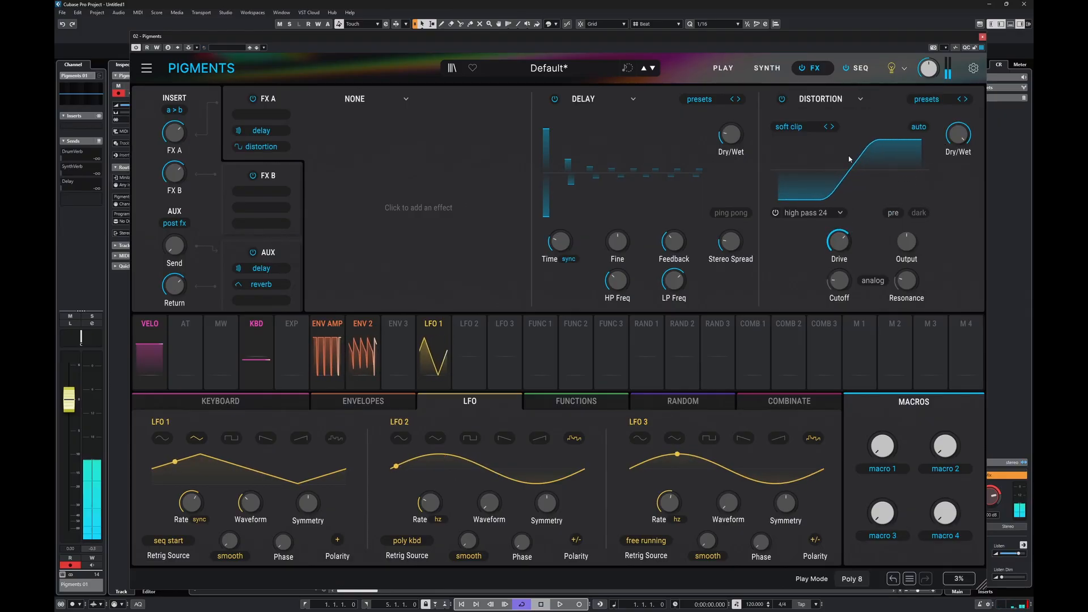
Step: Change the distortion type to germanium, fine-tune its drive, and leave its dry/wet mix at 100 %
click(833, 126)
click(832, 127)
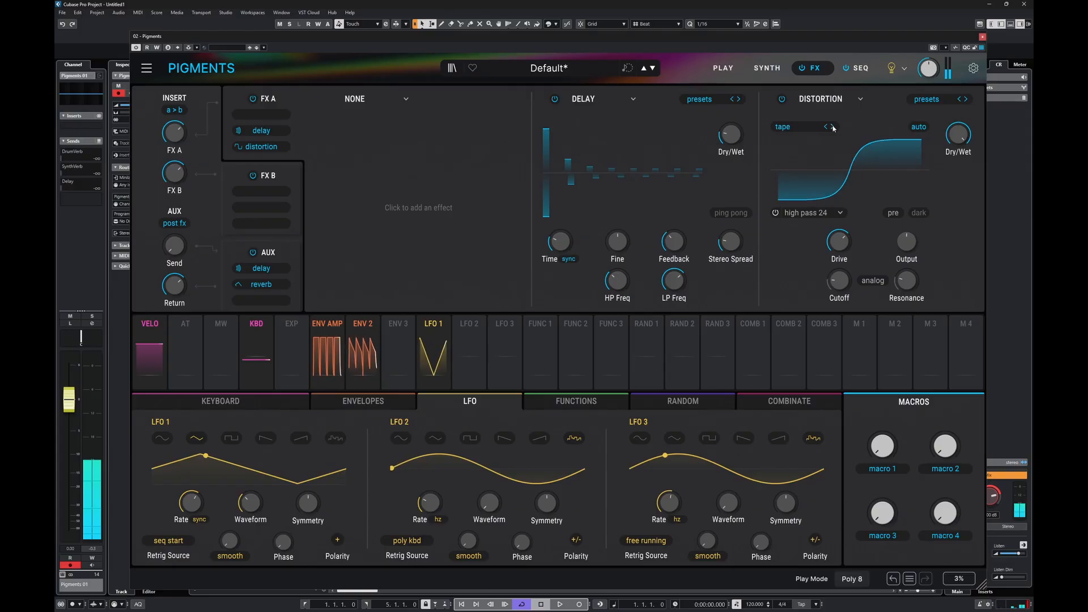
click(832, 127)
mouse_move(841, 242)
mouse_down()
mouse_move(853, 232)
mouse_move(849, 260)
mouse_move(854, 240)
mouse_move(841, 240)
mouse_up()
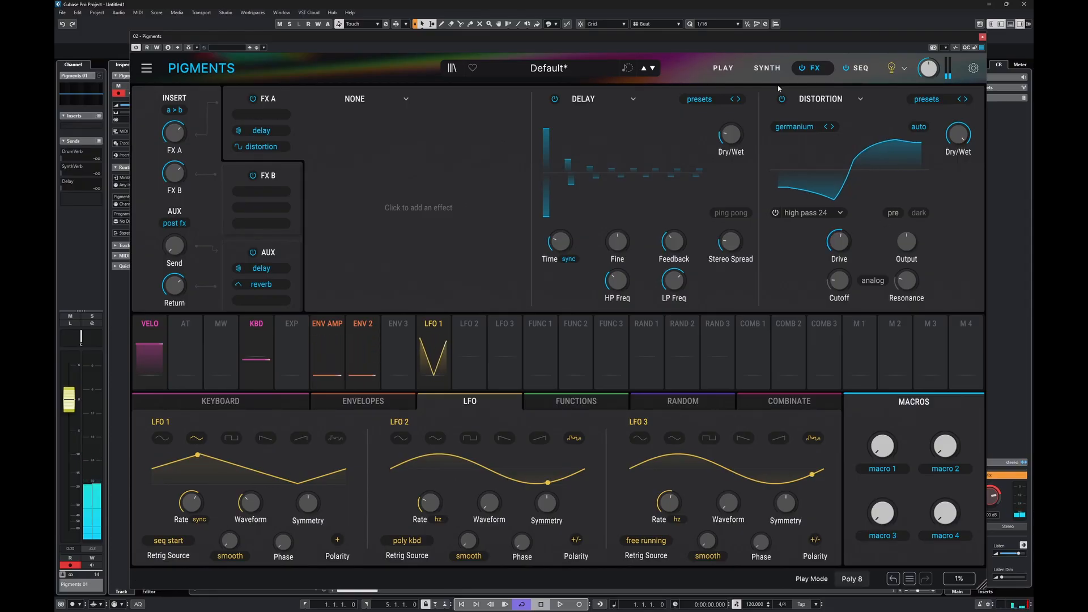
drag(853, 237, 853, 233)
drag(958, 135, 958, 215)
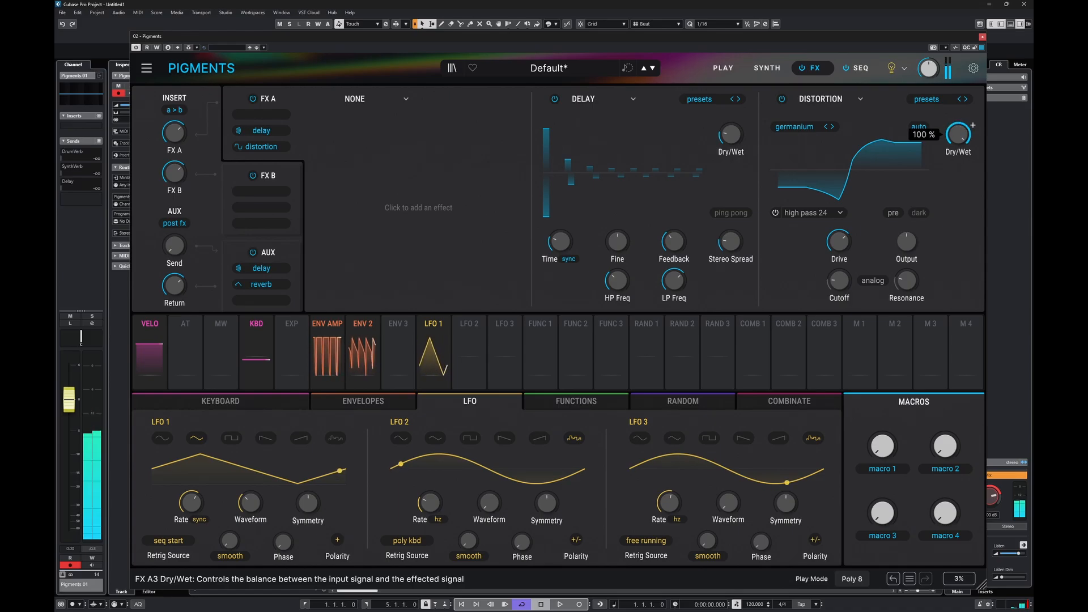
Step: Raise Filter 1's resonance to sharpen the peak at its cutoff
click(767, 68)
mouse_move(733, 126)
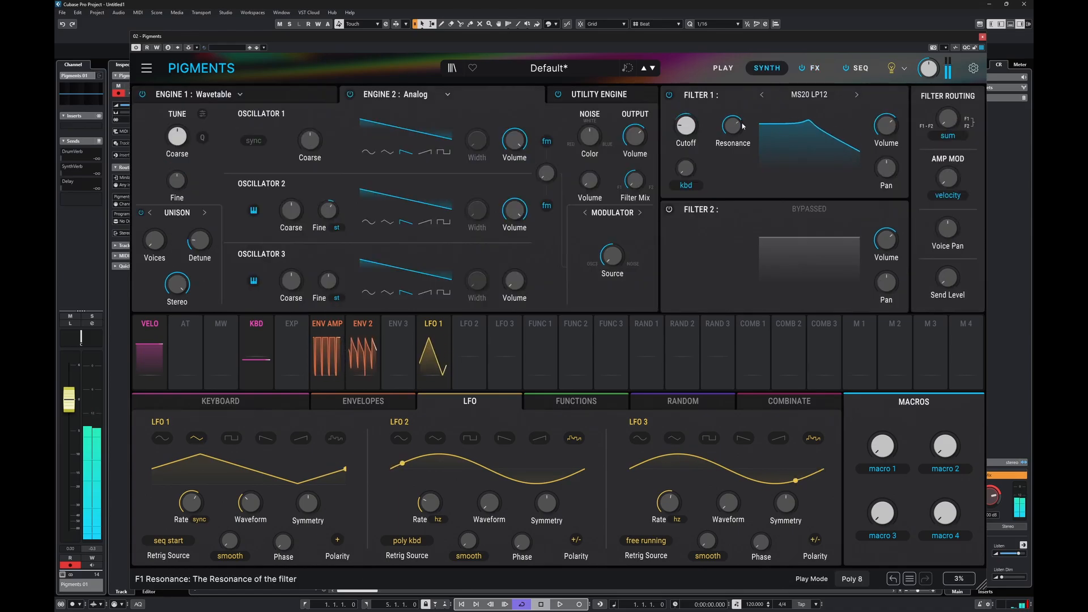
mouse_move(700, 116)
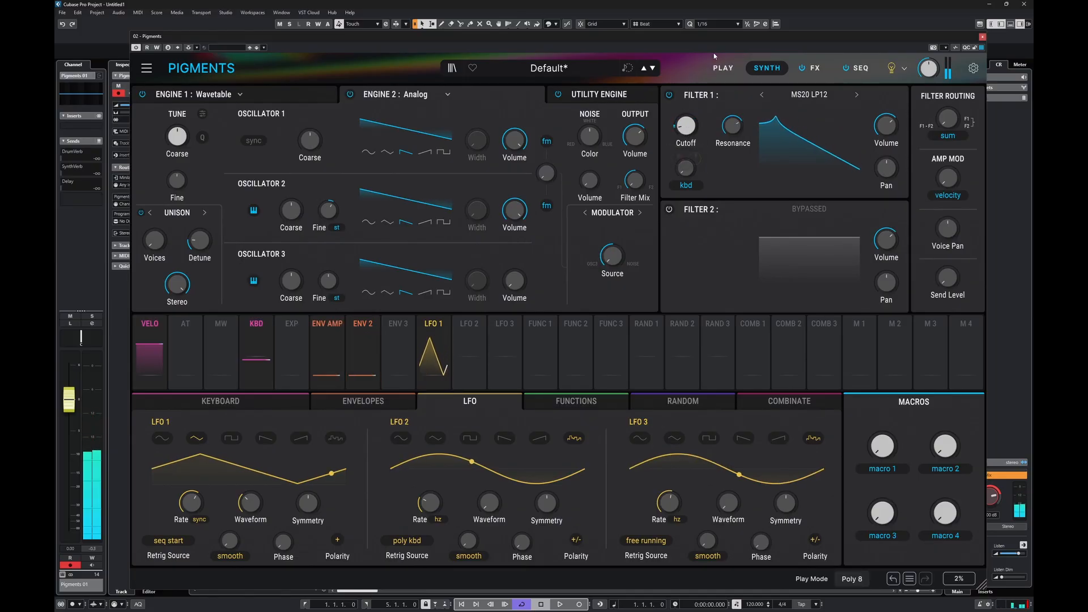
Step: Raise the aux send level and tighten the aux reverb by reducing its size and decay
click(816, 67)
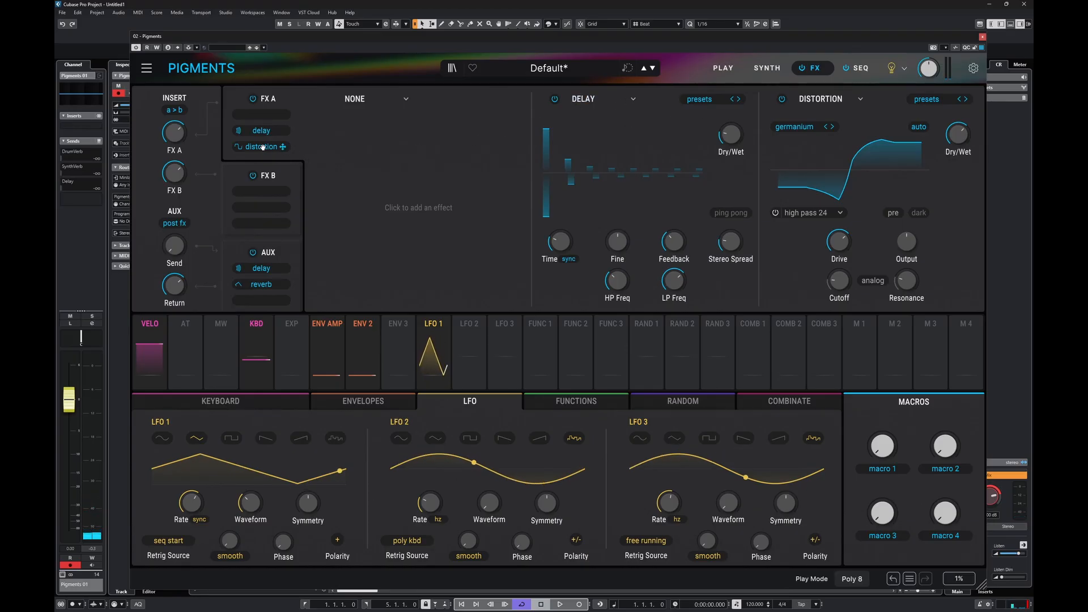
click(278, 251)
drag(178, 252, 178, 232)
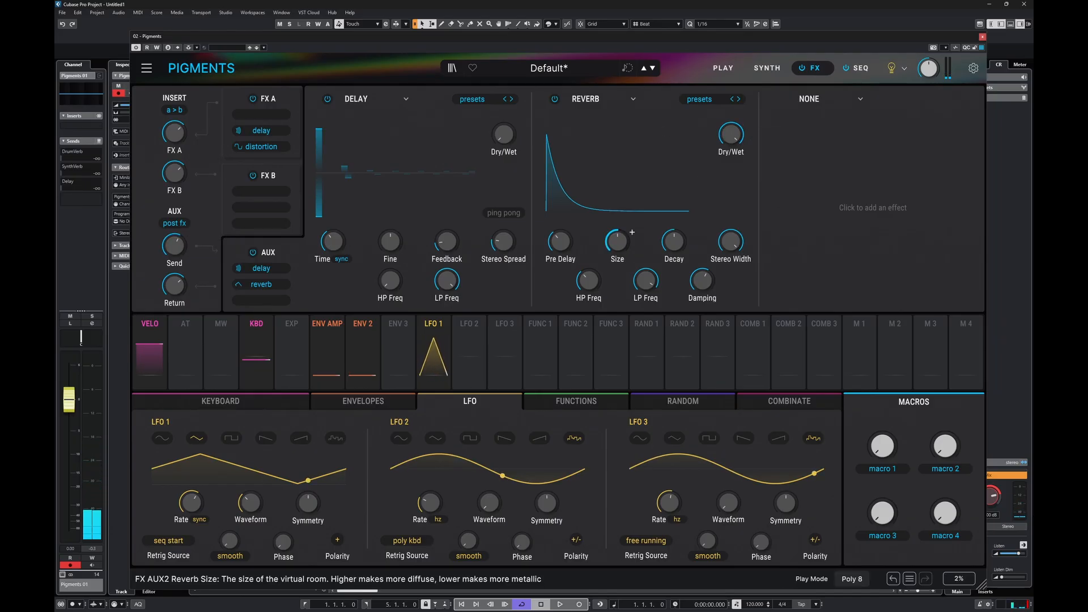
drag(617, 241, 688, 232)
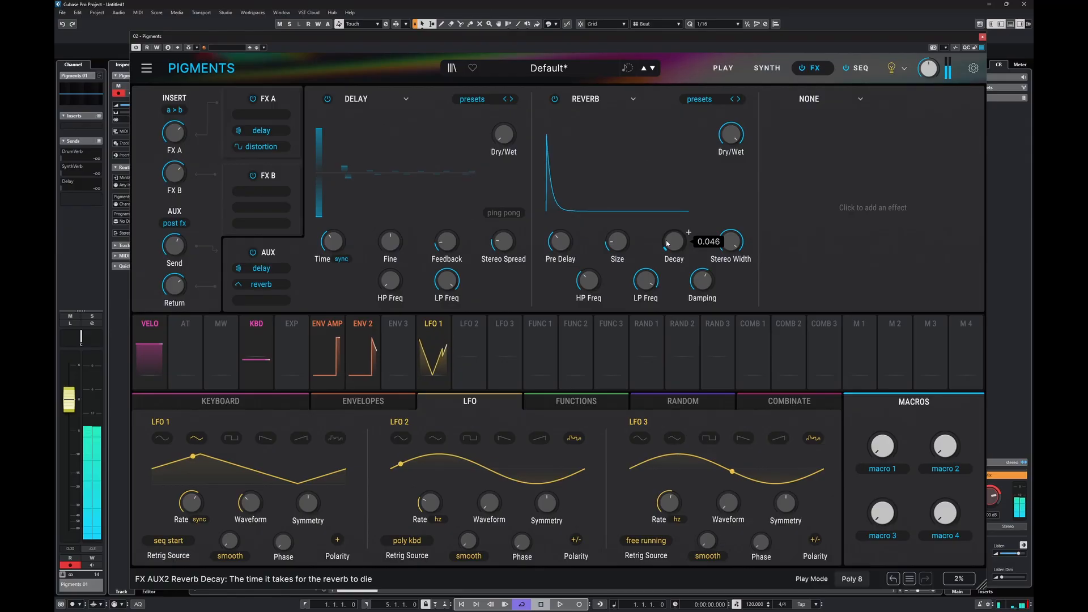
mouse_move(660, 271)
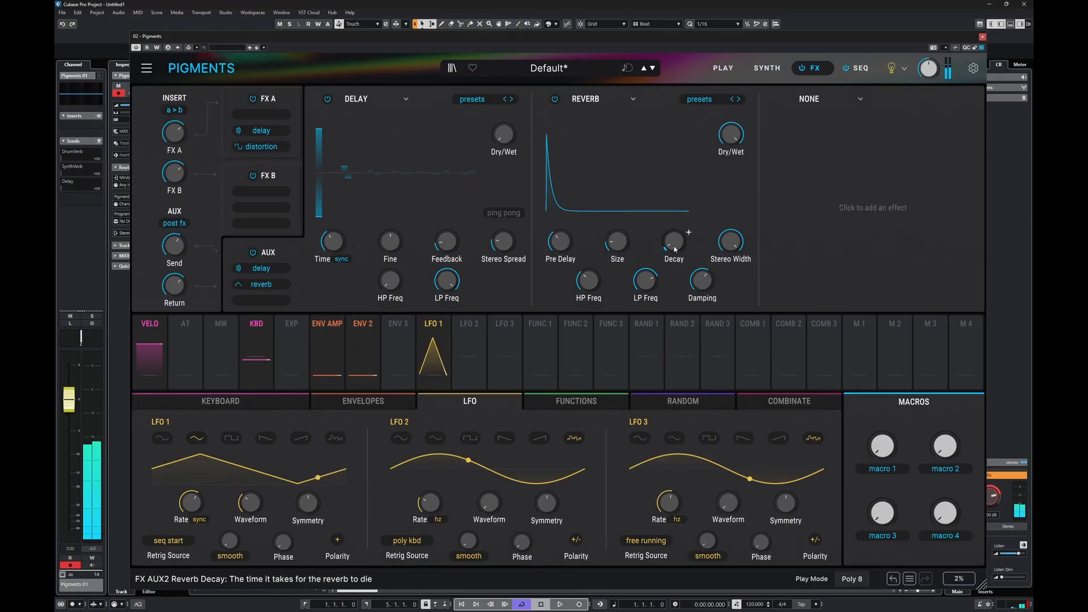
mouse_move(623, 243)
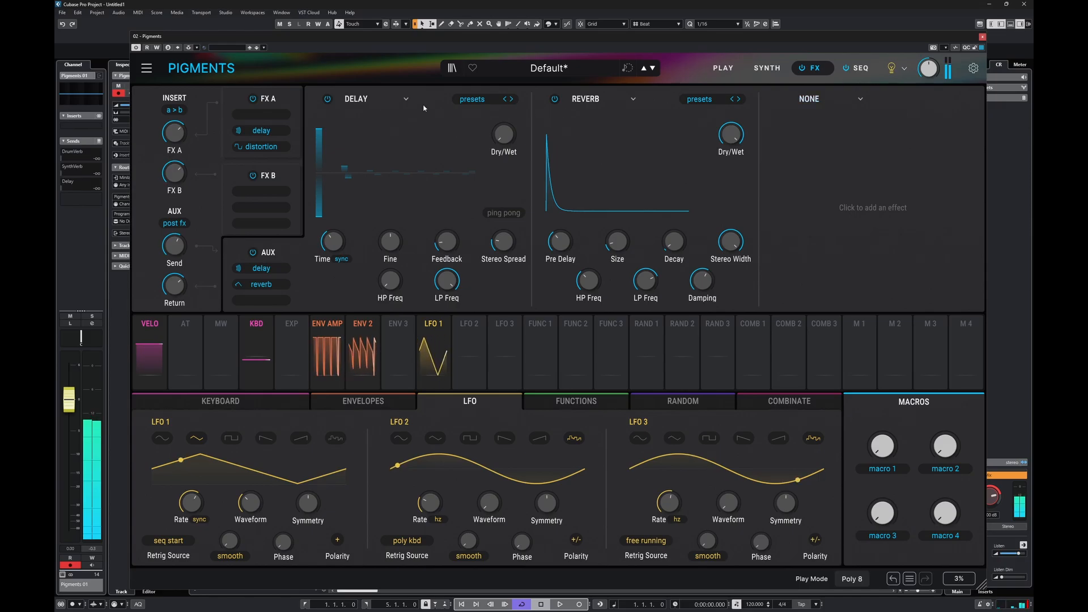
Step: Add a Param EQ to the first slot of the FX A bus and use its Peak 1 band to make a slight low-frequency cut
click(264, 99)
click(357, 98)
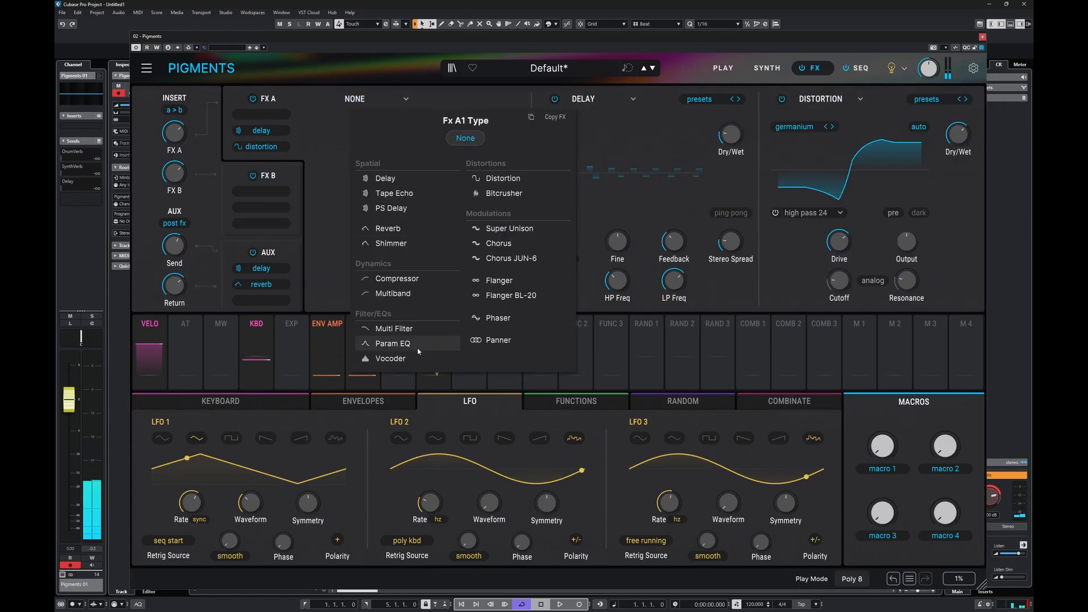
click(392, 343)
drag(416, 172, 365, 189)
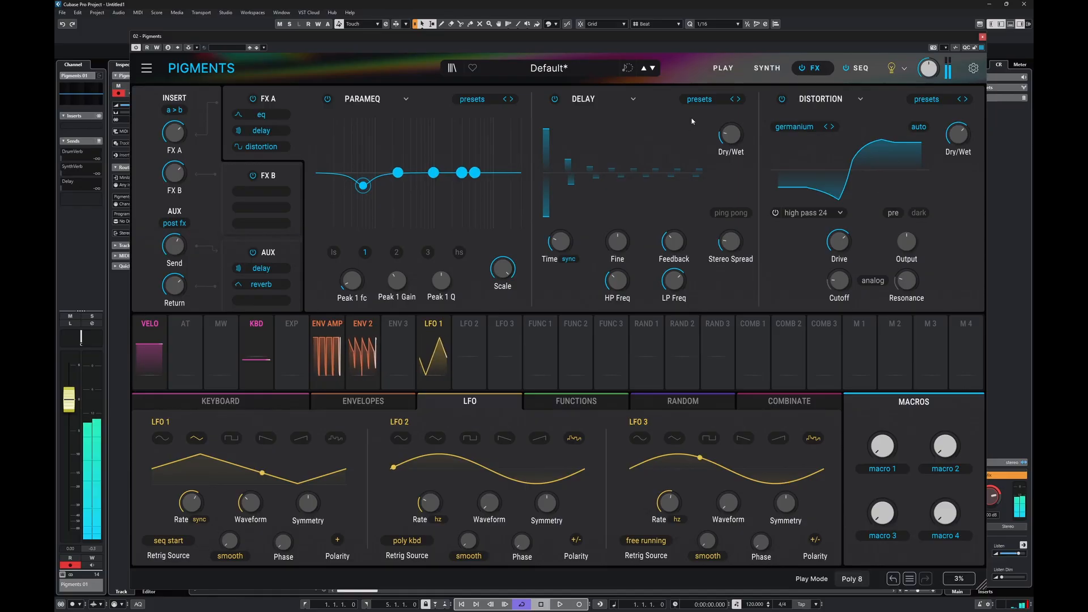
Step: Enable Filter 2 as a Classic Highpass 24 and lower its cutoff
click(765, 68)
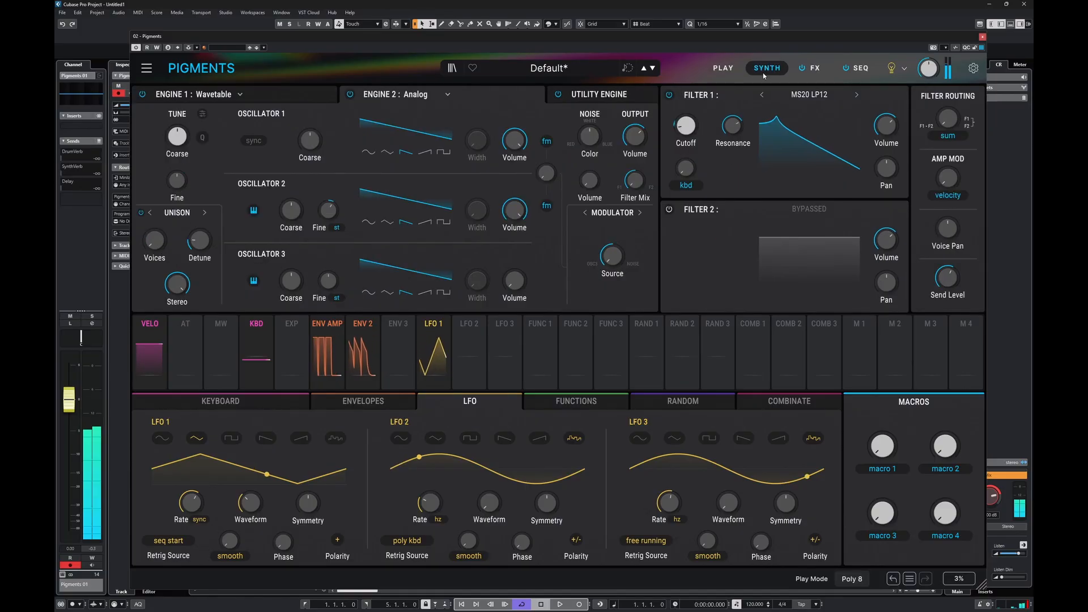
click(668, 209)
click(809, 209)
mouse_move(777, 243)
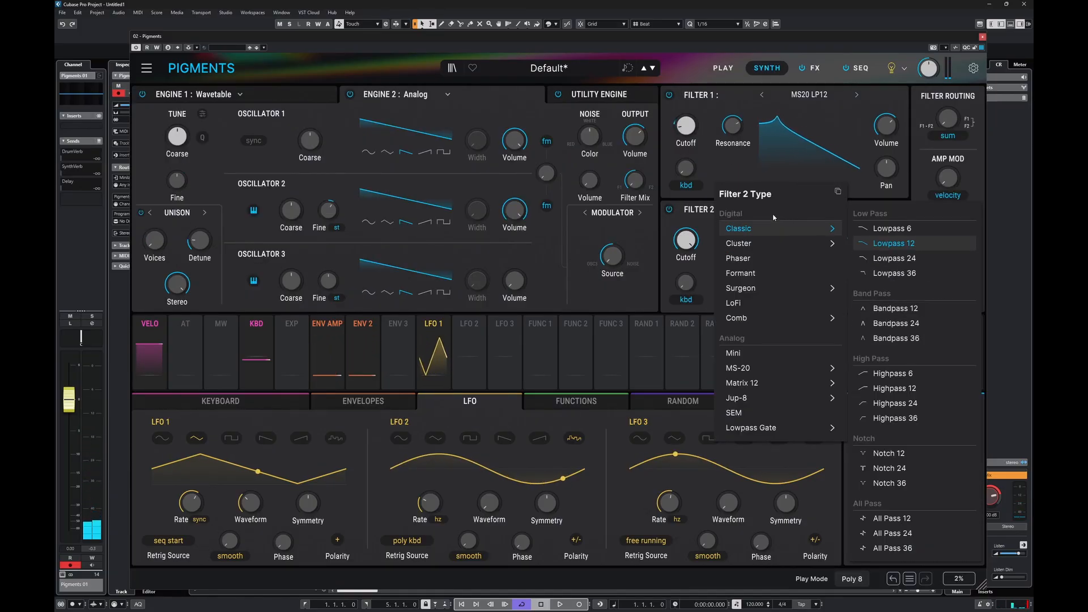
click(895, 406)
drag(694, 249, 689, 248)
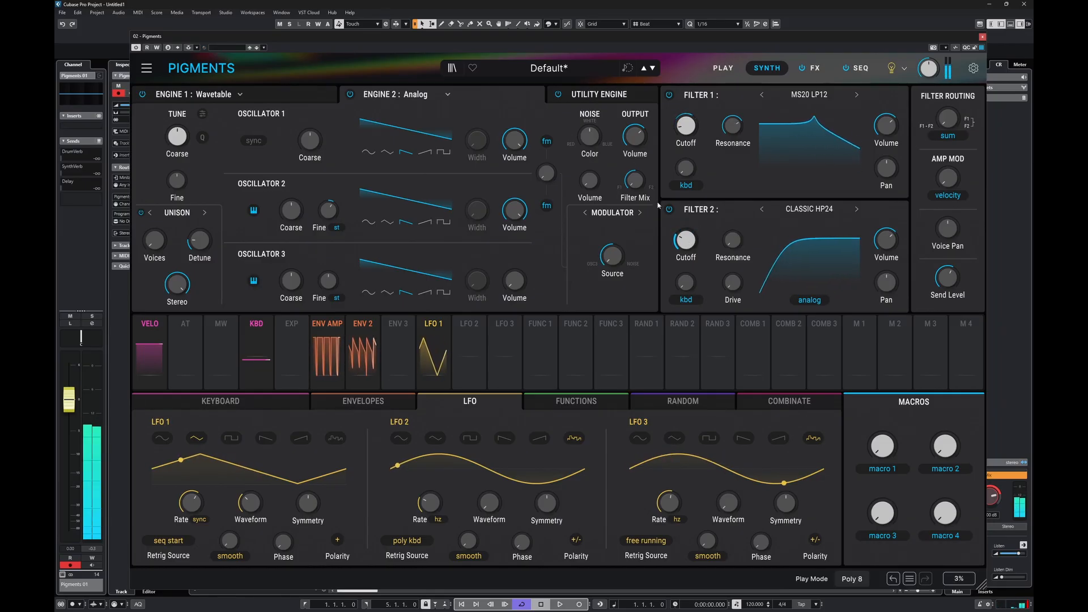
Step: Enable the utility engine's oscillator, route it to Direct Out, and adjust its output level
click(599, 94)
click(140, 250)
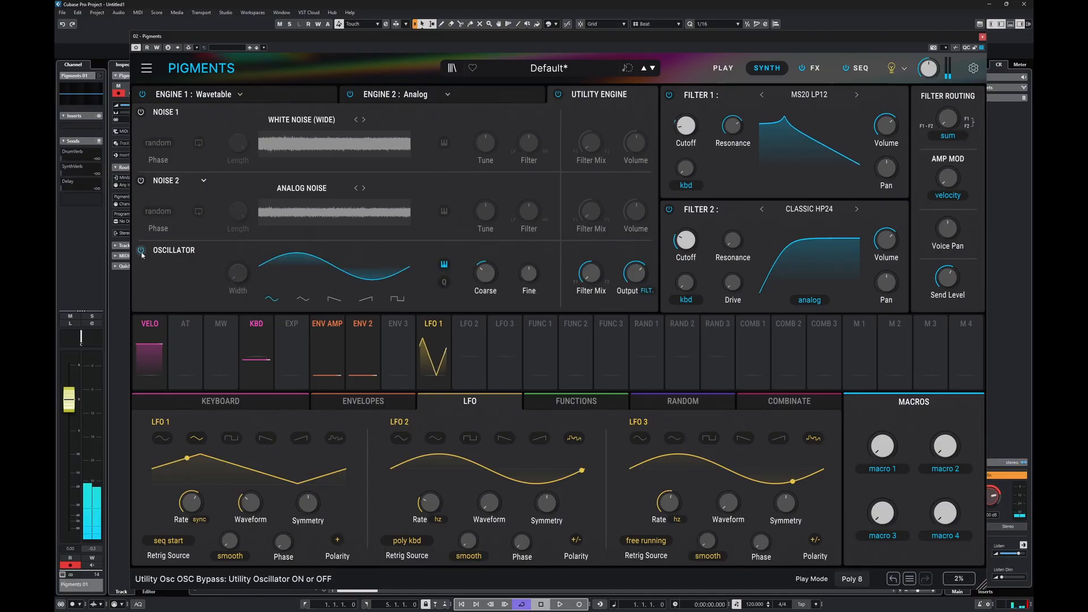
click(648, 291)
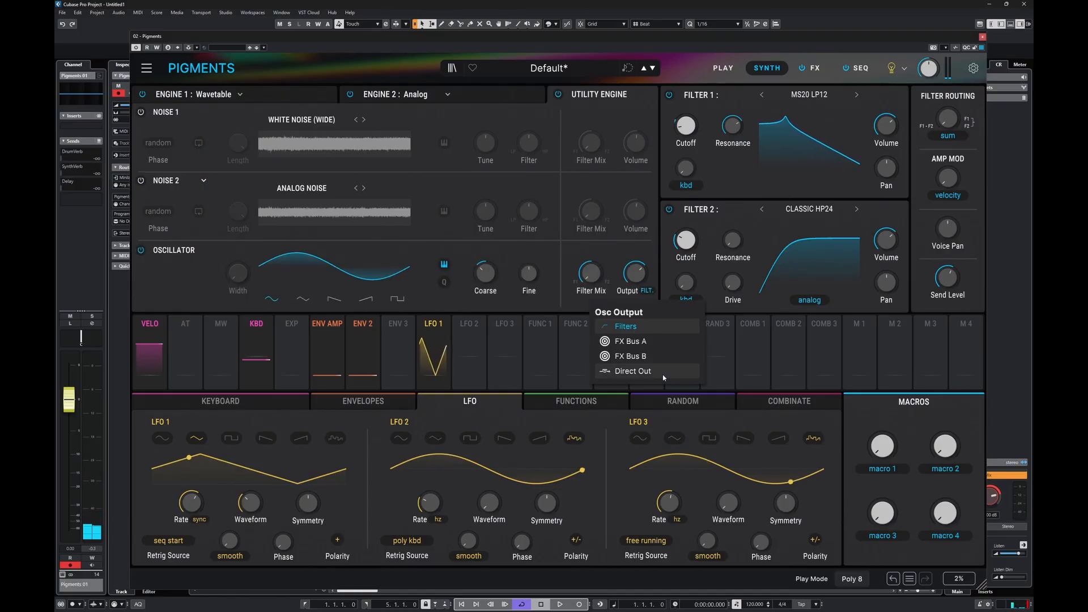
click(633, 371)
drag(639, 270, 639, 248)
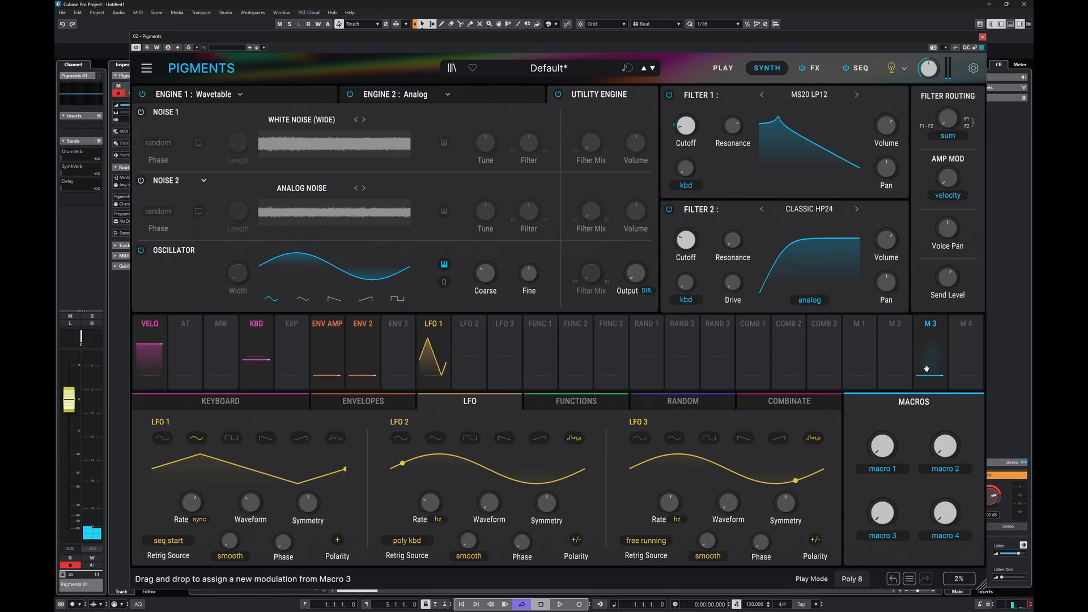
Step: Assign Macro 3, renamed "sub", to the utility oscillator's output and set the macro to a low level
drag(927, 369, 636, 273)
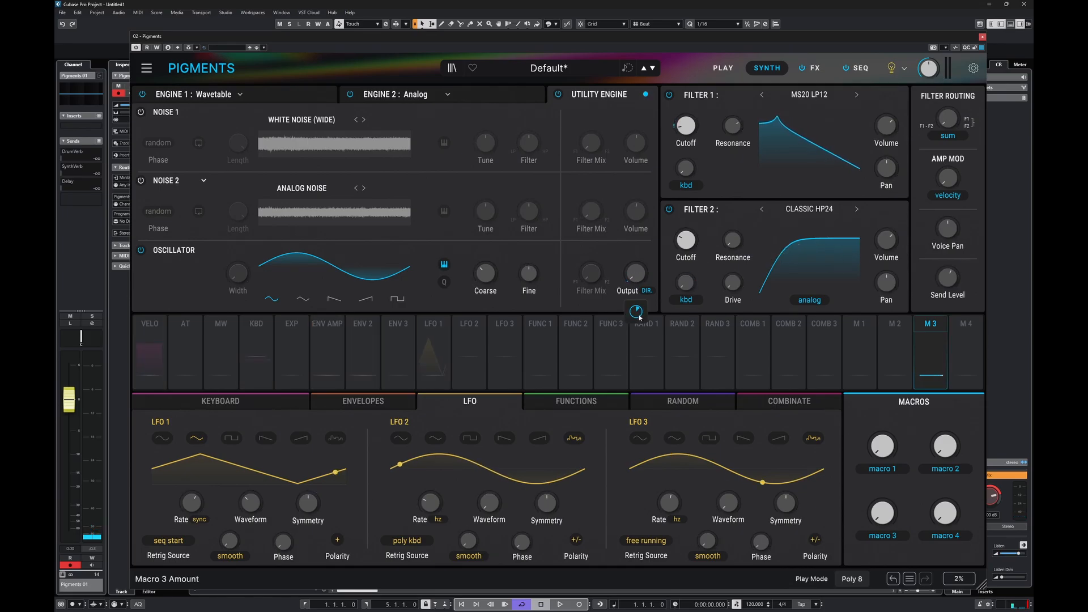
drag(882, 512, 882, 437)
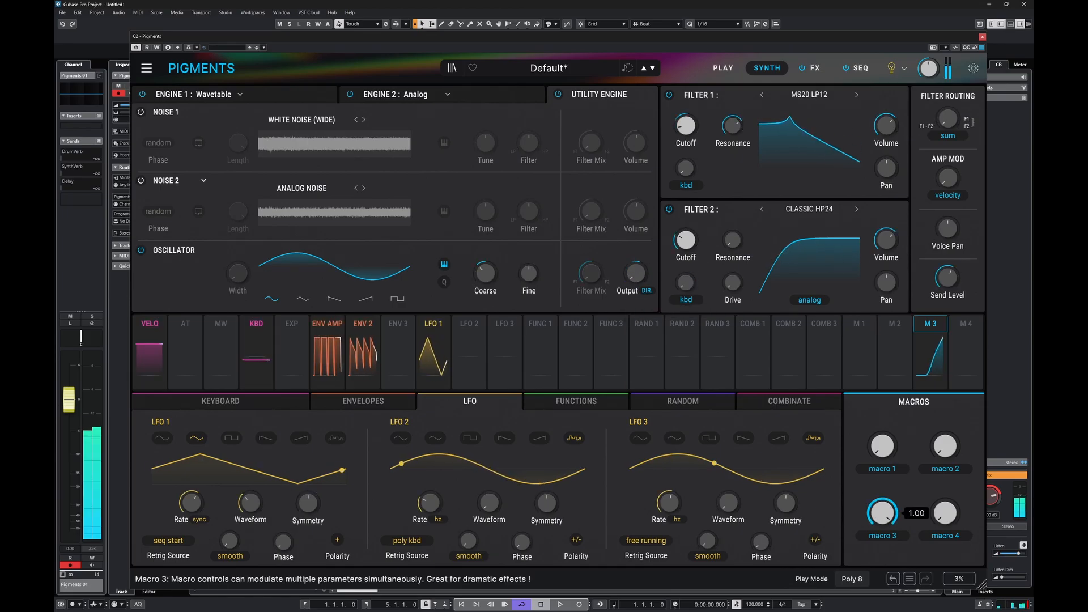
click(887, 539)
text(sub)
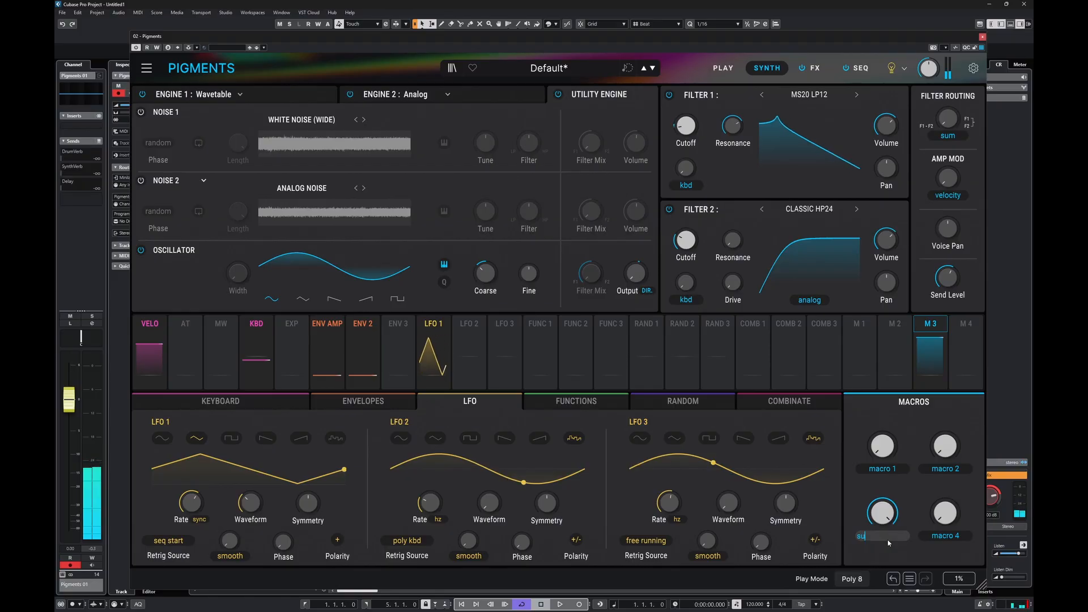
key(Return)
drag(882, 512, 882, 567)
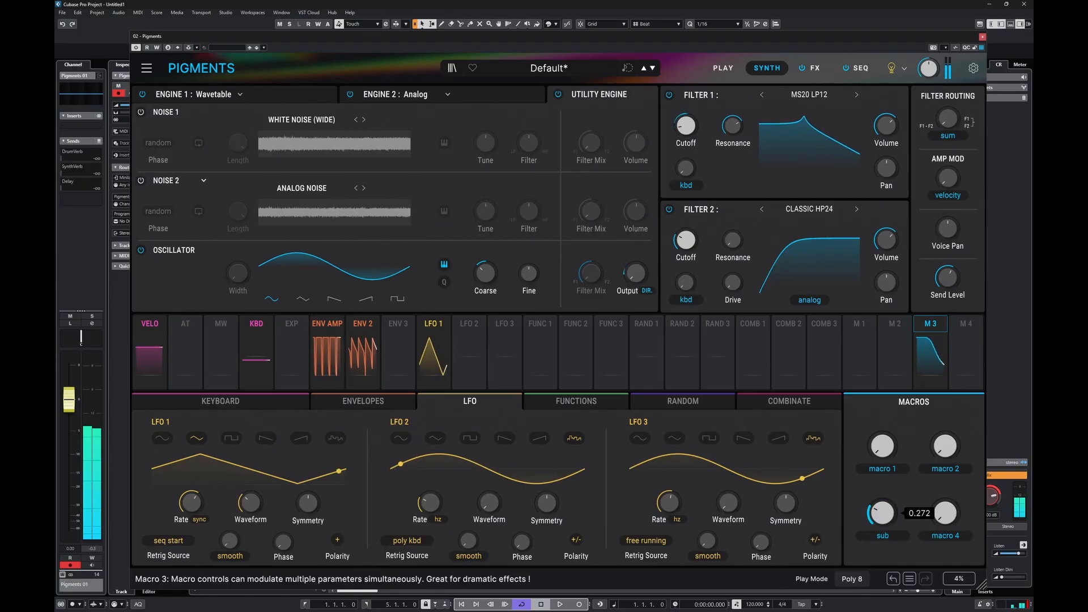
drag(883, 512, 882, 567)
Step: Assign Macro 1, renamed "cutoff", to Filter 1's cutoff with an amount of 0.51 and turn the macro down to a low setting
drag(732, 127, 686, 139)
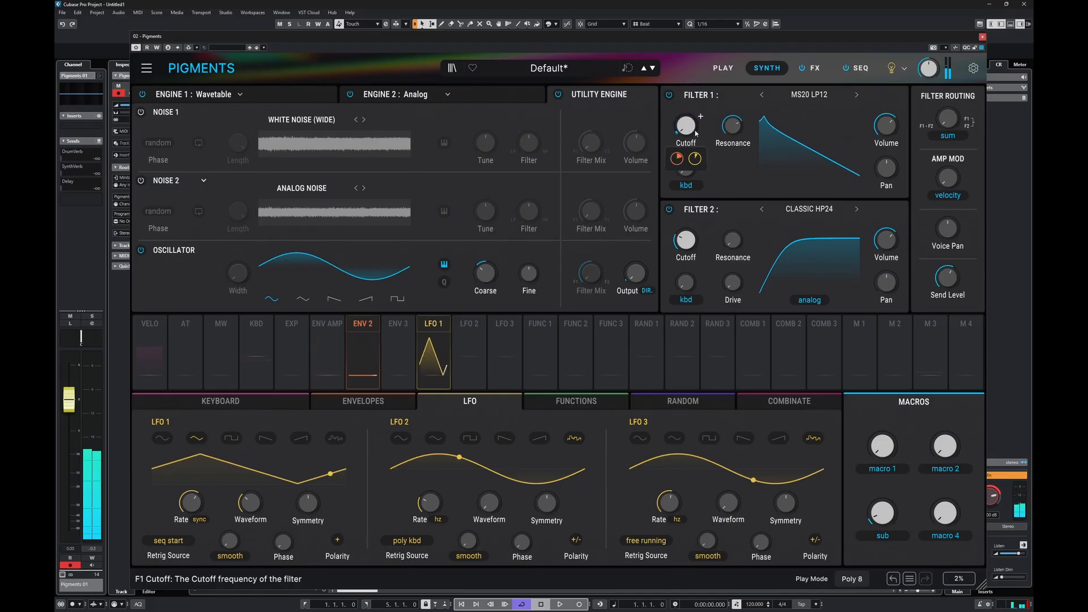
drag(696, 133, 696, 111)
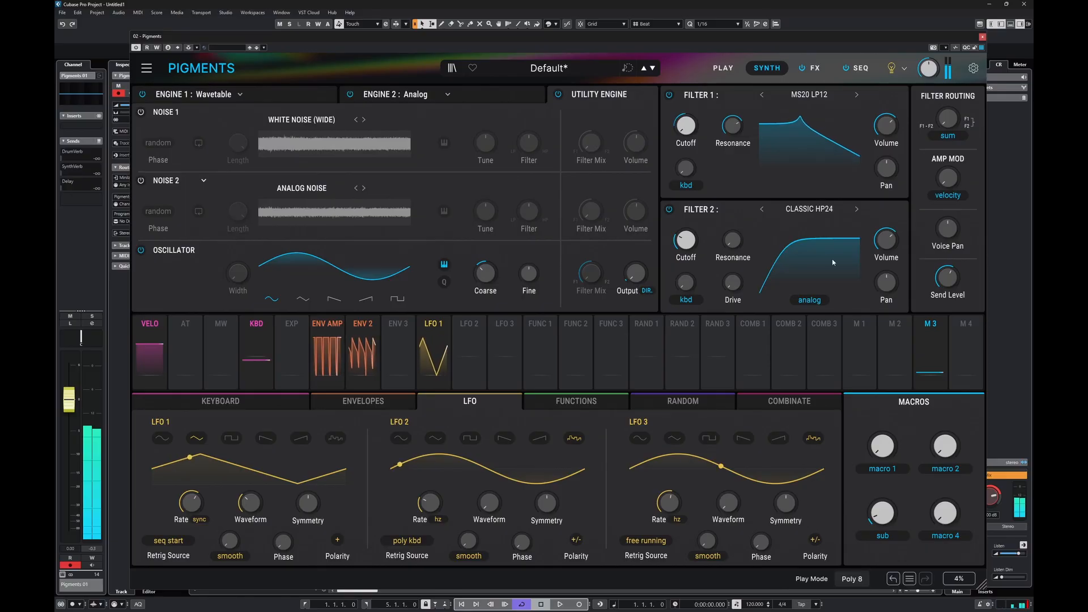
drag(859, 324, 685, 127)
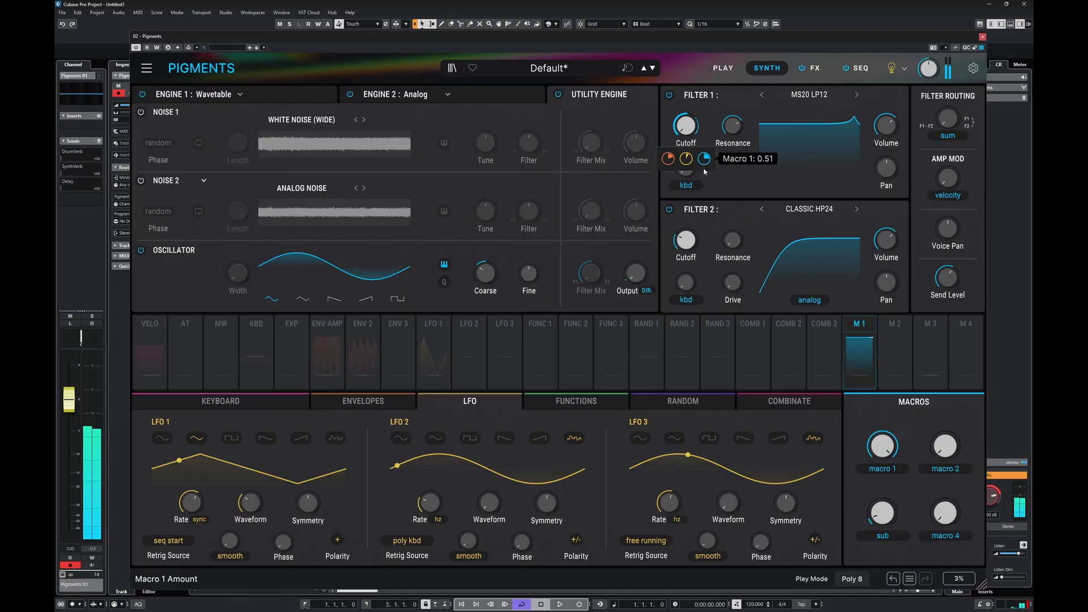
double_click(883, 469)
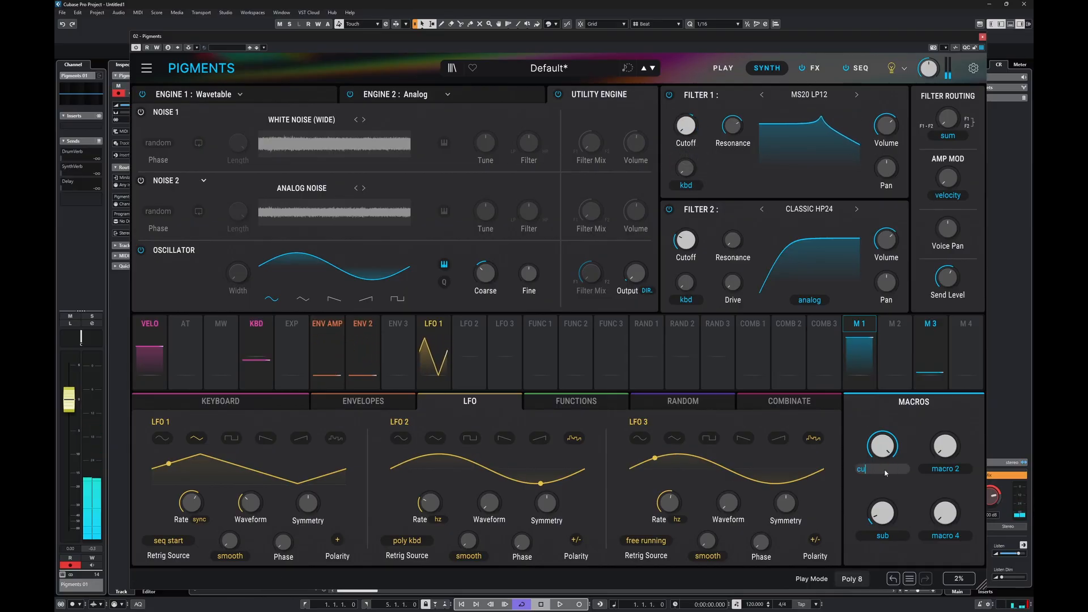
drag(883, 448, 884, 457)
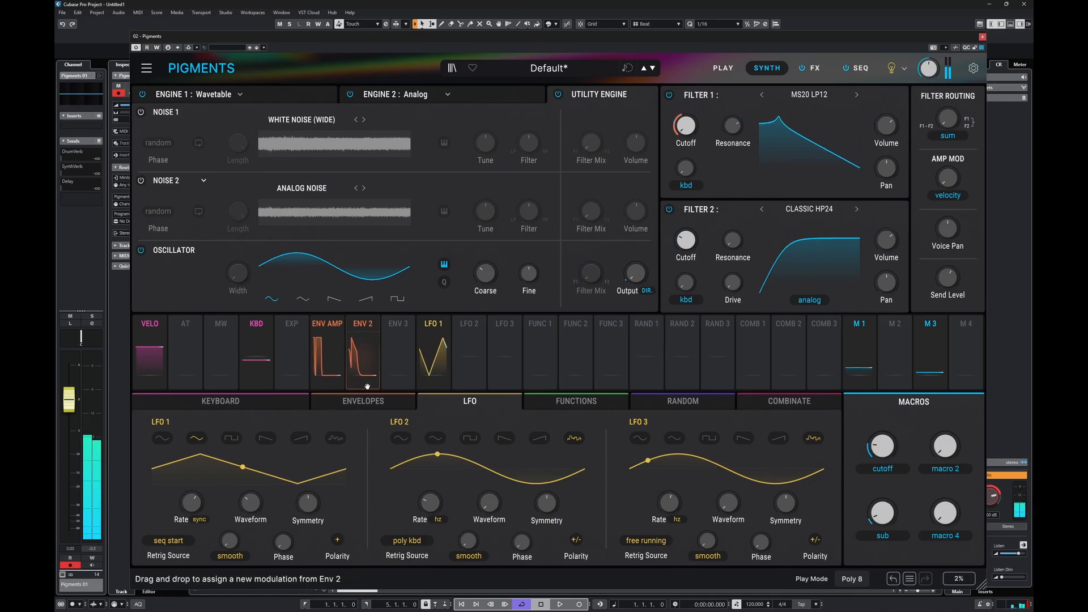
Step: Turn Env Amp's sustain fully down and shape its decay with a curve of about -3.84
click(371, 405)
drag(282, 487, 282, 584)
drag(221, 488, 222, 536)
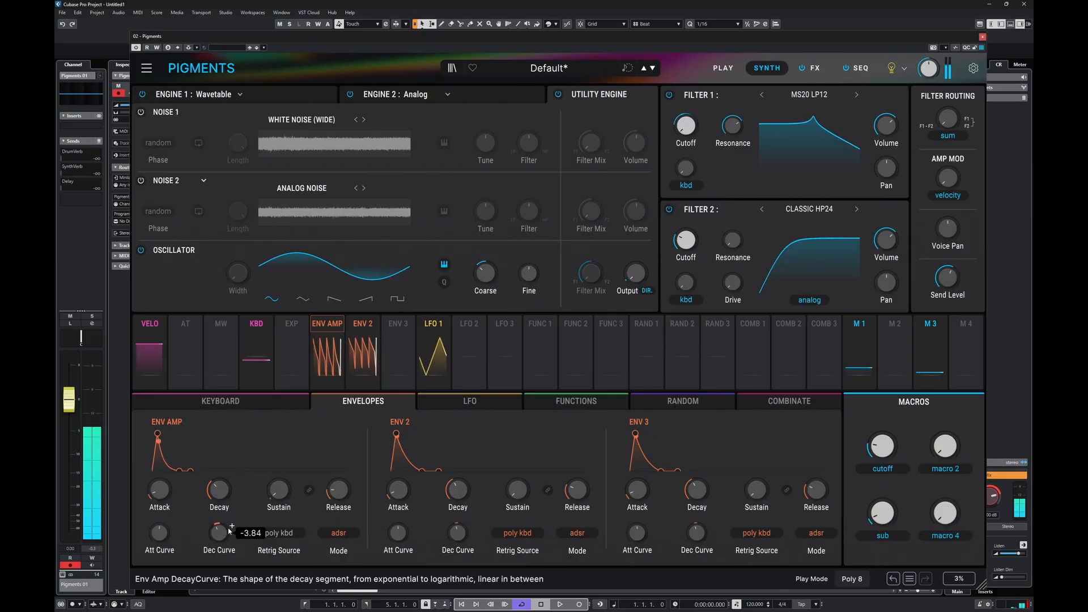
mouse_move(232, 483)
mouse_down()
mouse_move(232, 498)
mouse_move(234, 480)
mouse_up()
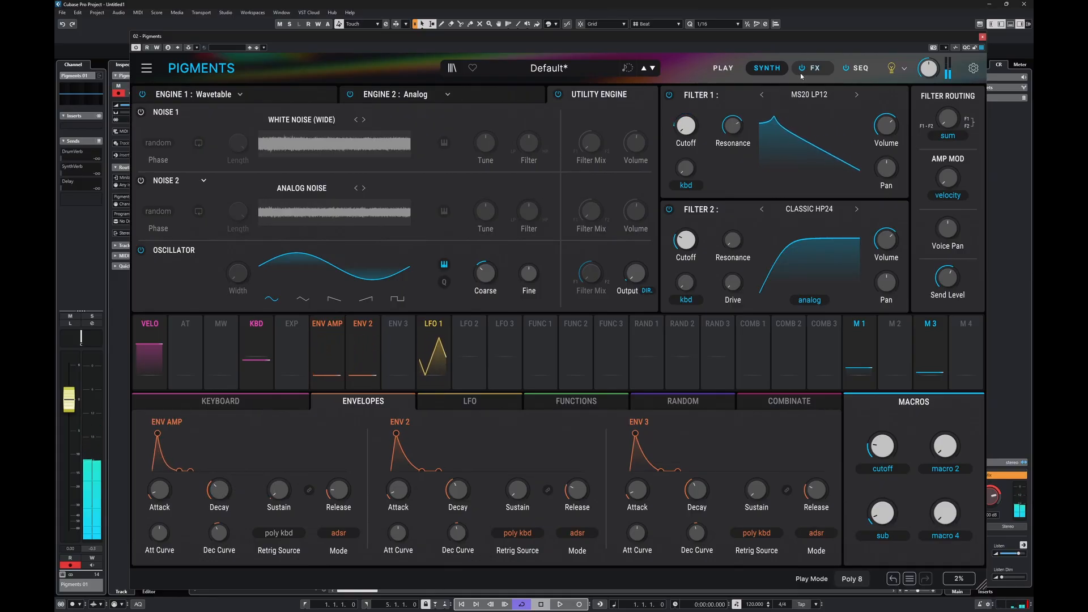
Step: Set the sequencer's generation scale to Natural Minor
click(856, 70)
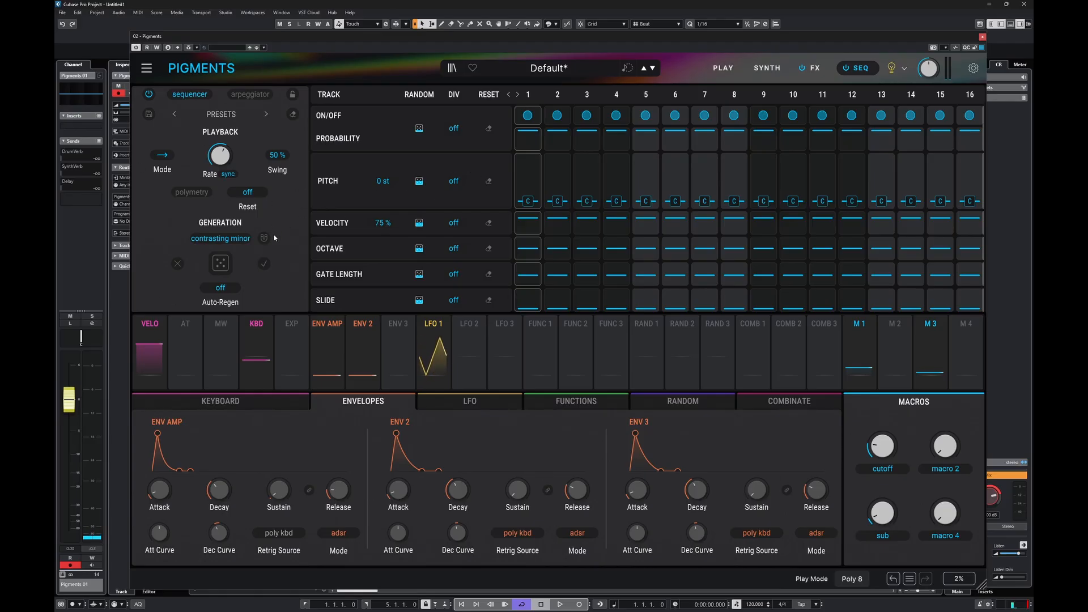
click(221, 238)
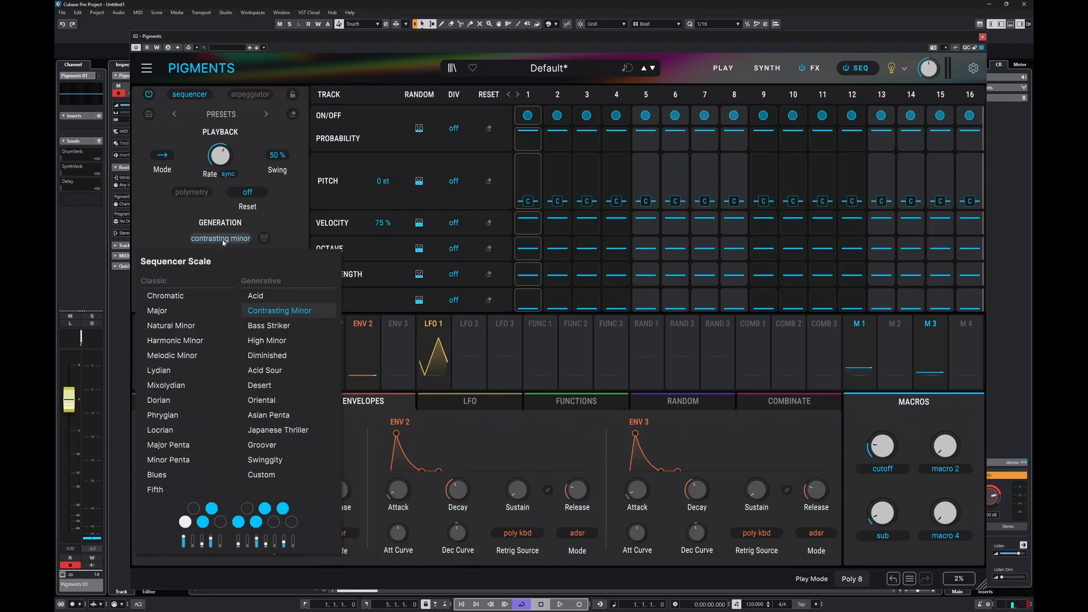
click(197, 325)
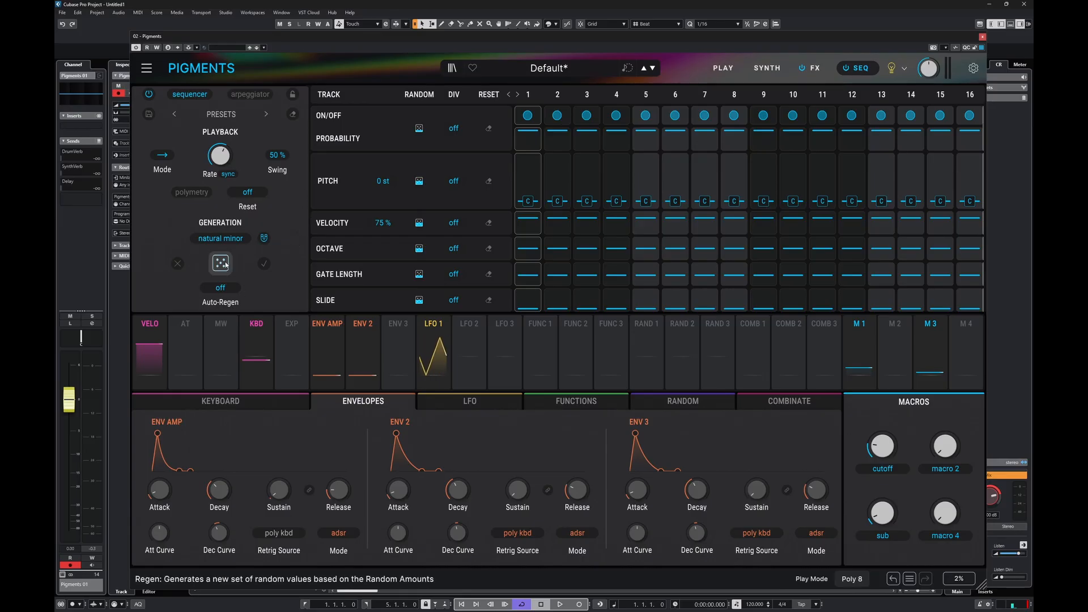
Step: Generate a new random pattern in the sequencer using the chosen scale
click(222, 264)
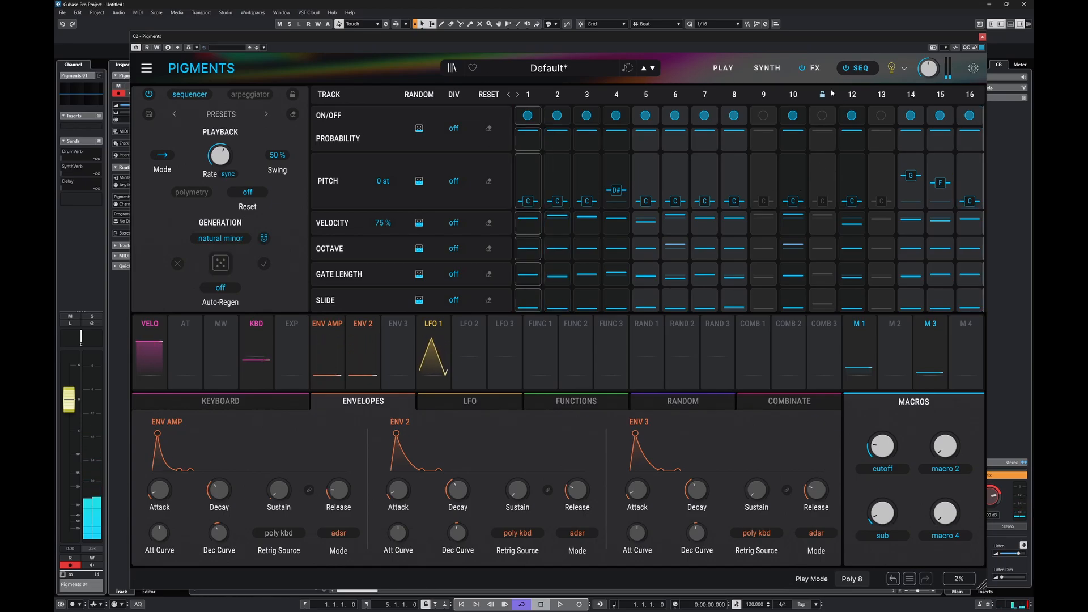
Step: Move the distortion effect from FX A to the first slot of FX B and return to the FX A chain
click(818, 70)
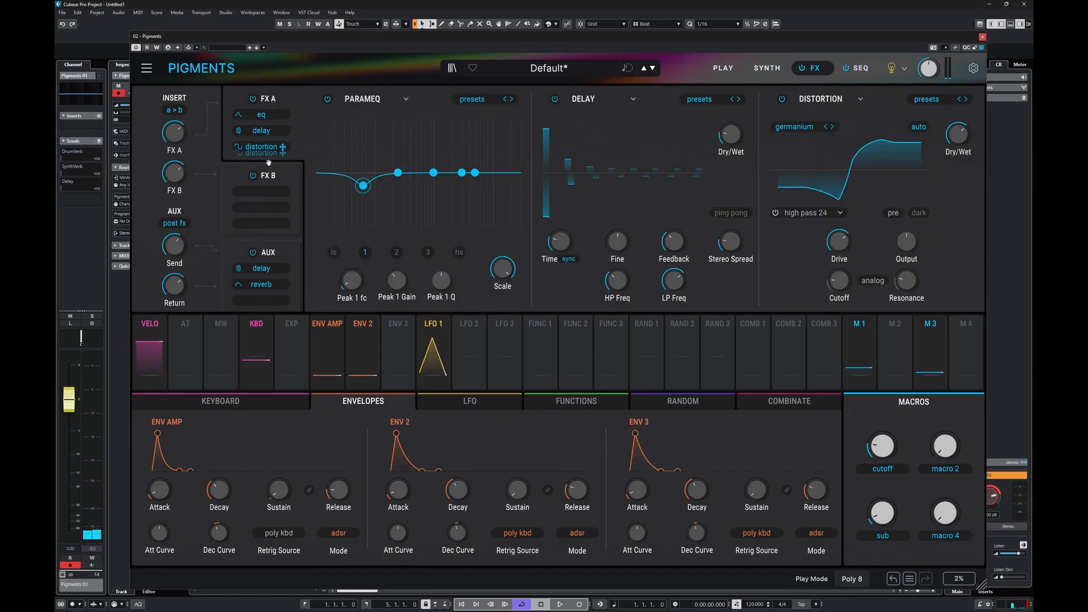
drag(267, 193, 266, 191)
click(274, 99)
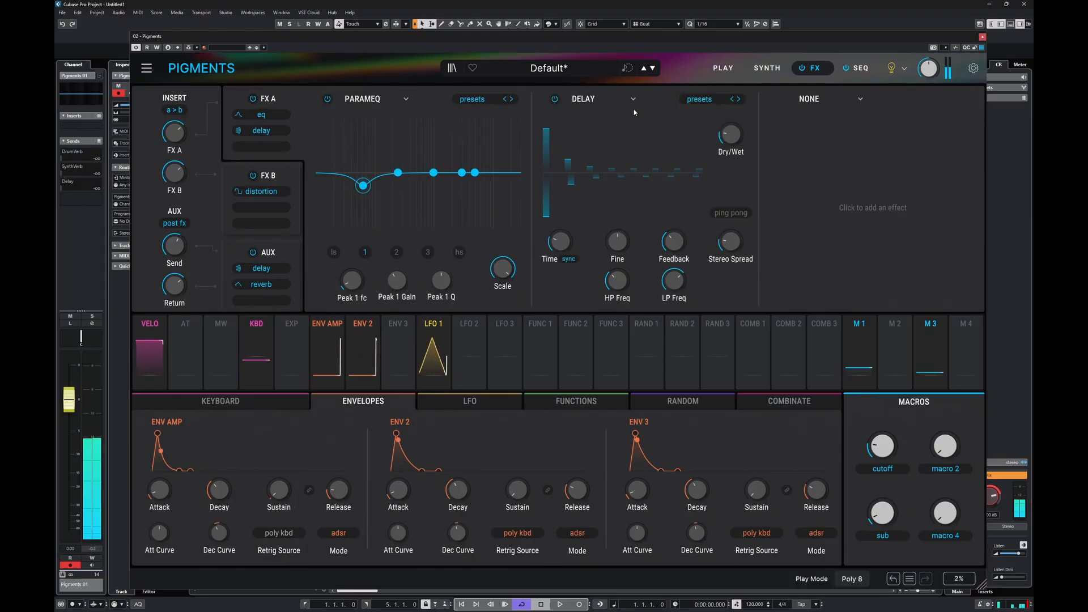
Step: Raise the stereo spread of FX A's existing delay to 0.200 and switch that delay to ping pong
drag(732, 243, 739, 225)
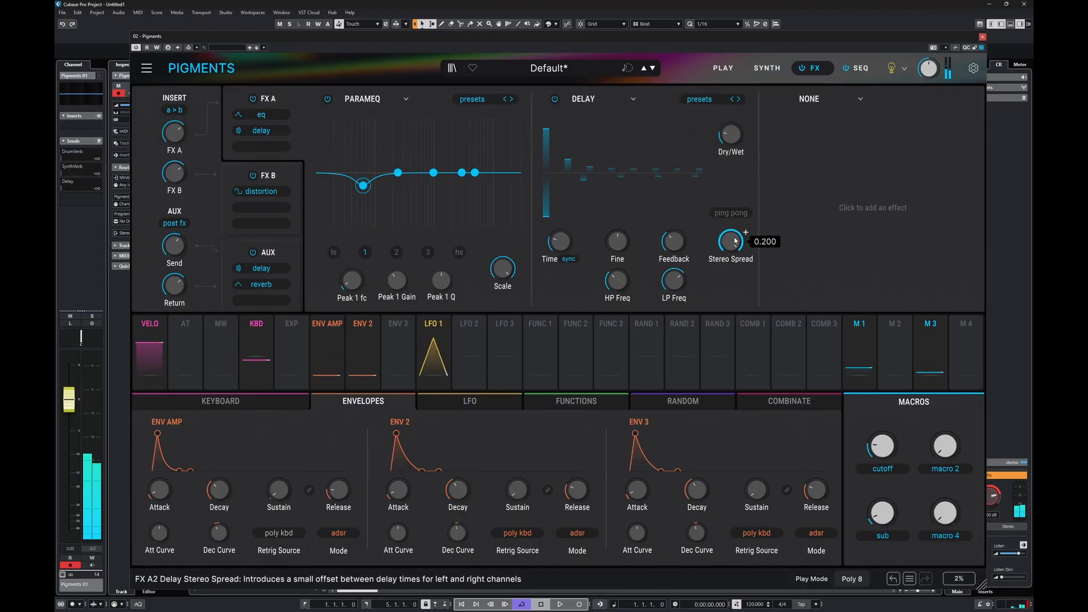
click(738, 217)
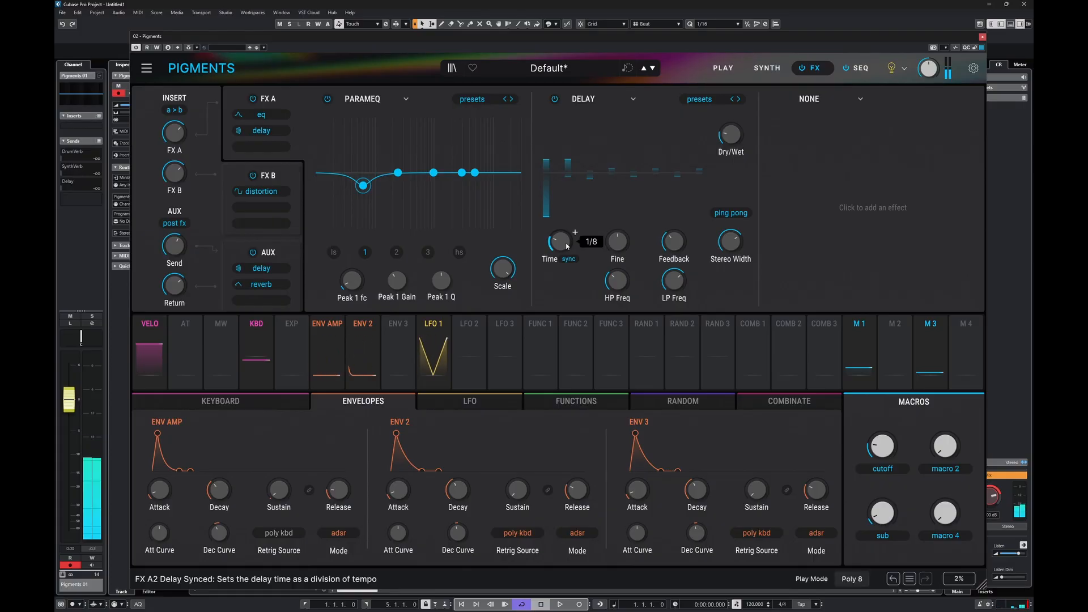
Step: Add a second Delay in the empty third slot of FX A and set its time to dotted tempo sync
click(810, 98)
click(804, 113)
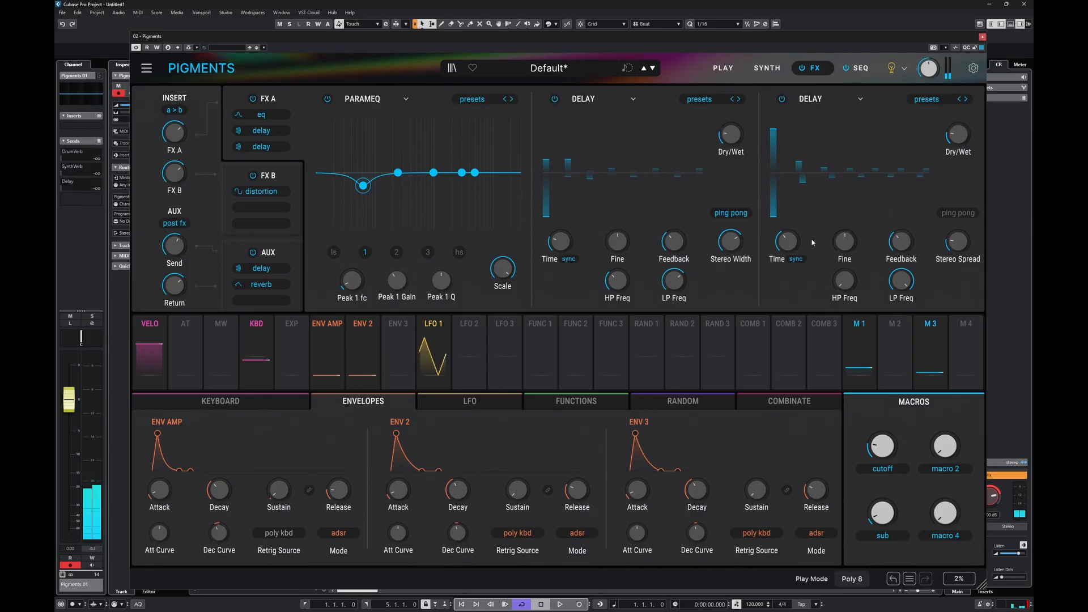
click(795, 259)
click(781, 340)
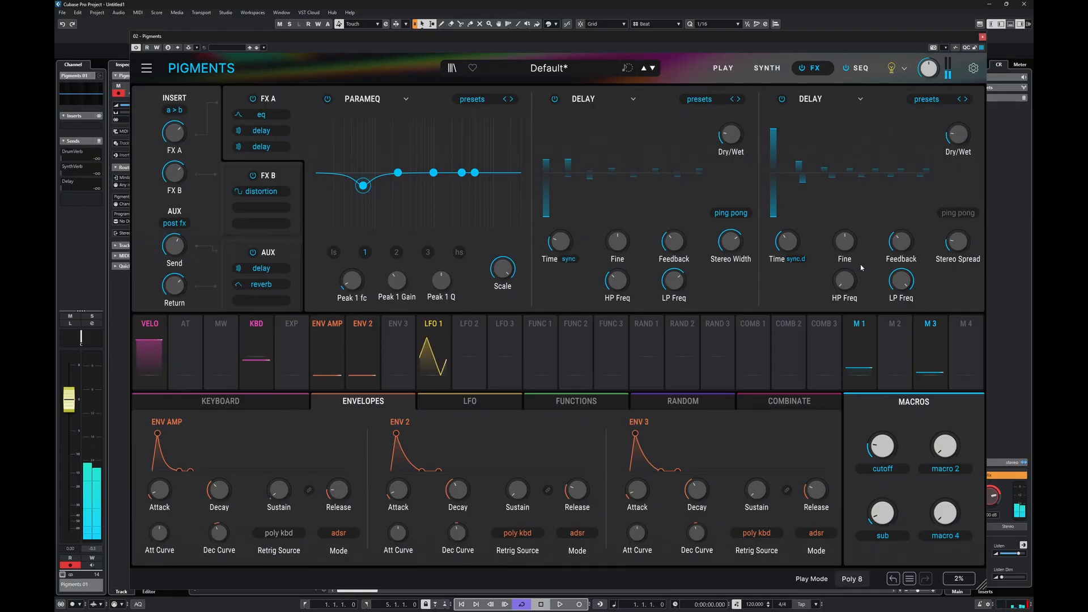
Step: Switch FX A's third-slot delay to ping pong, lower its low-pass frequency and adjust its high-pass frequency
click(958, 213)
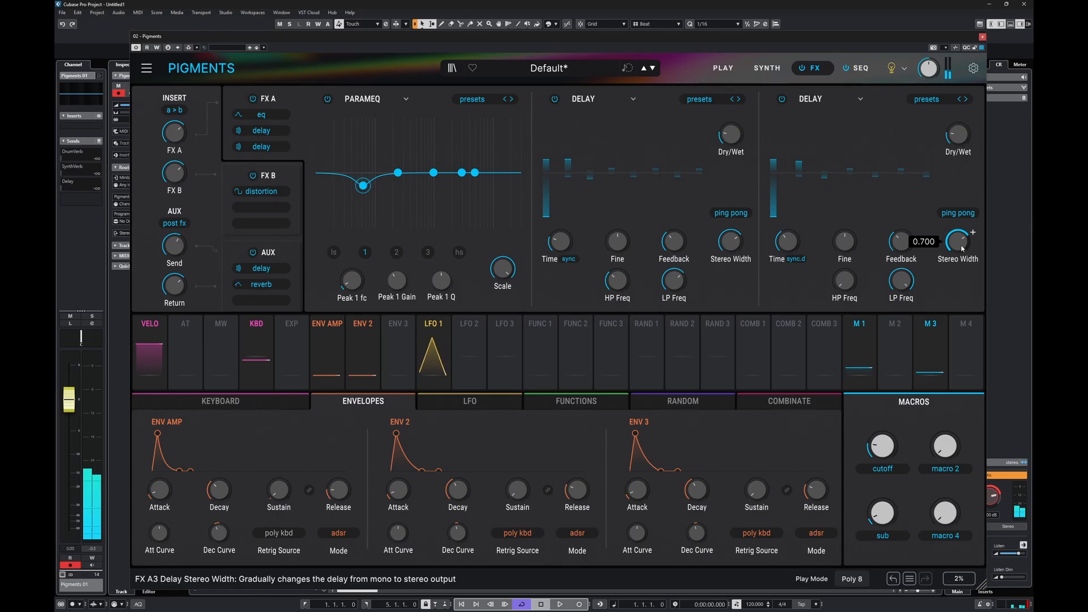
drag(900, 282, 900, 325)
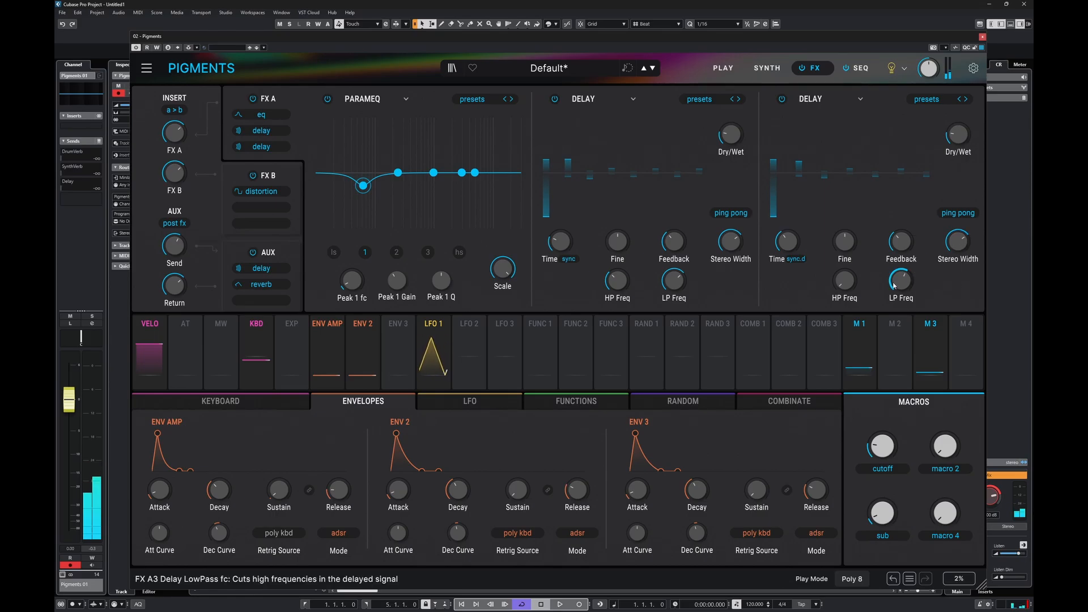
drag(845, 282, 844, 244)
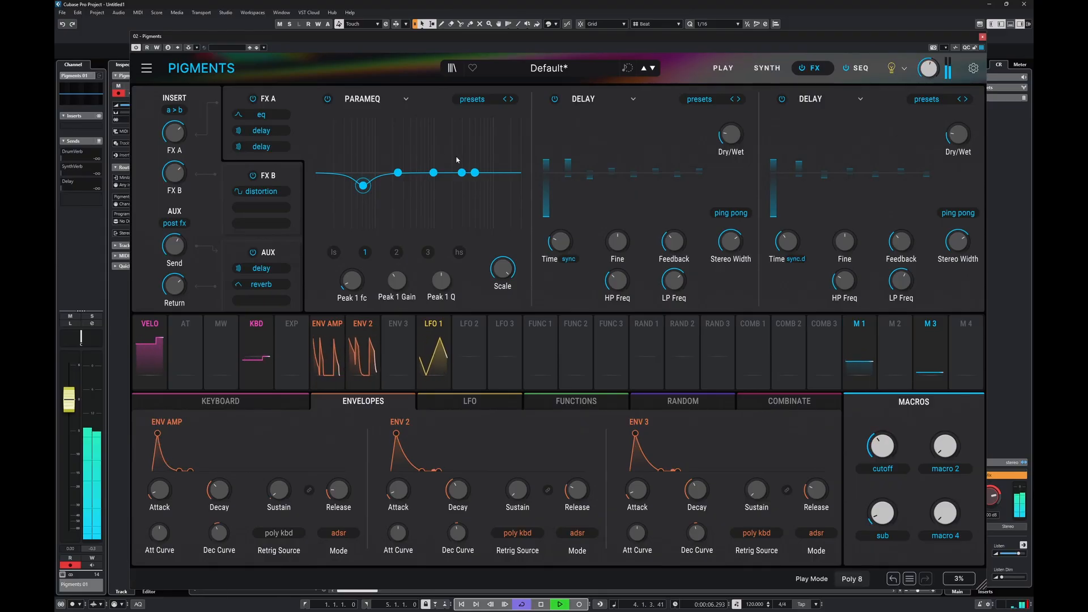
Step: Review the generated pattern in the sequencer
click(858, 68)
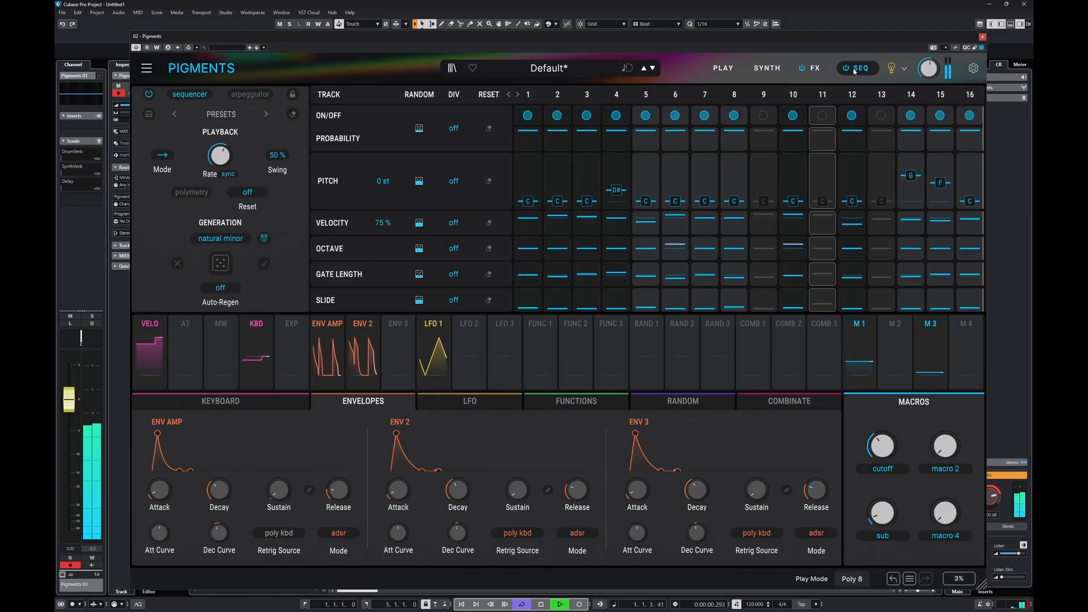
mouse_move(786, 215)
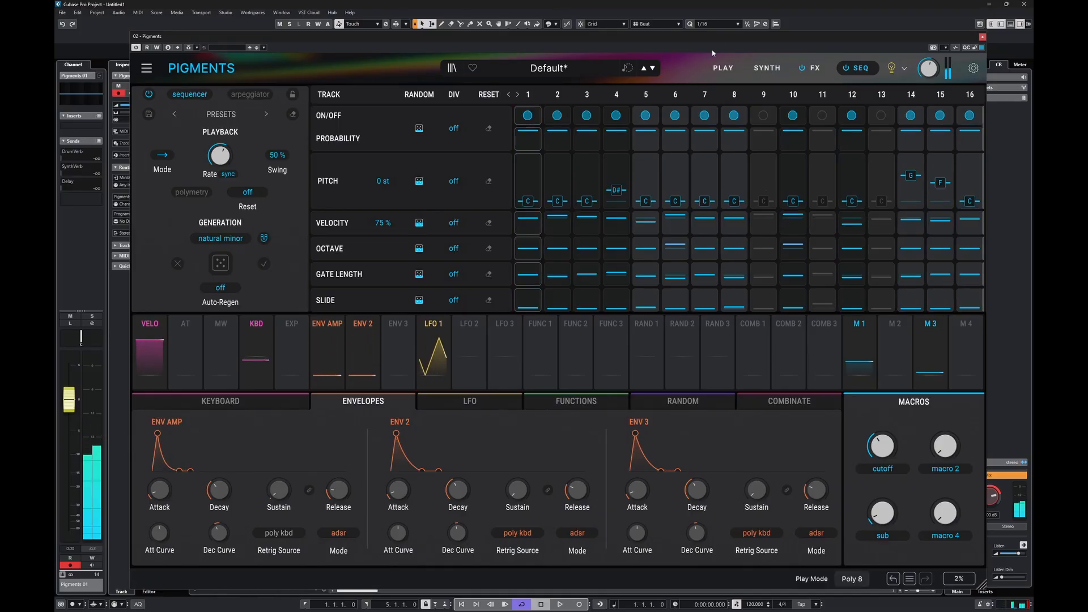
Step: Close the synth editor and lower the DRUMS group channel's fader slightly in the MixConsole
drag(715, 42, 683, 169)
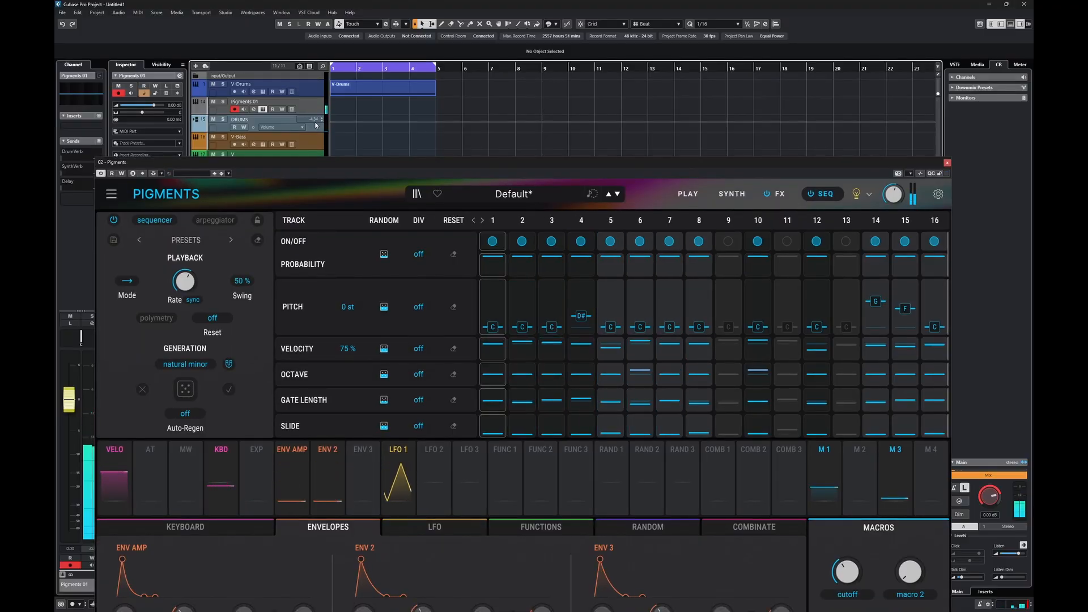
drag(516, 164, 520, 95)
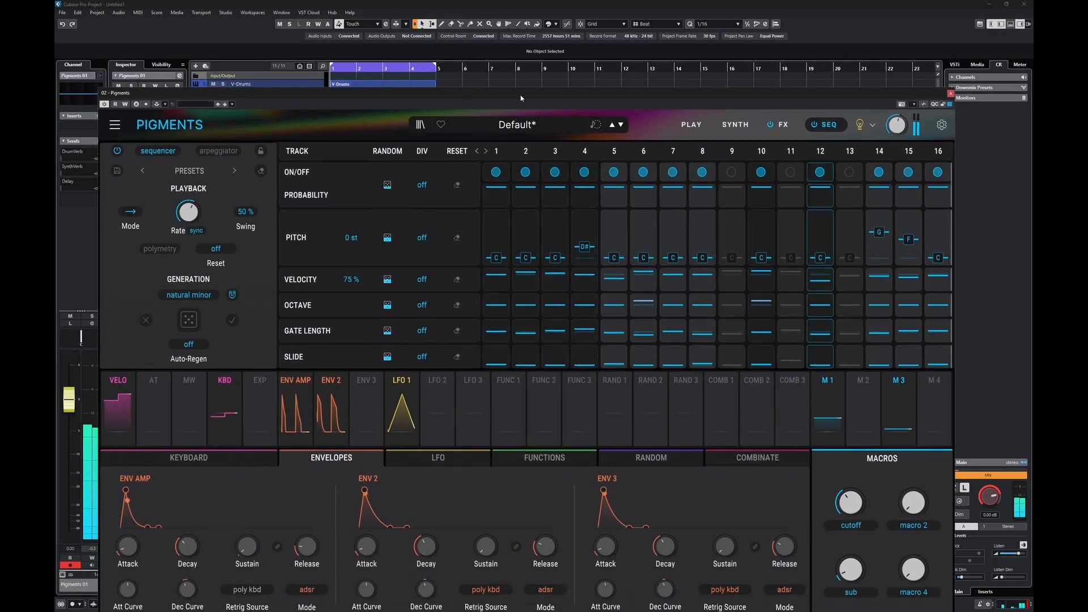
click(951, 93)
key(F3)
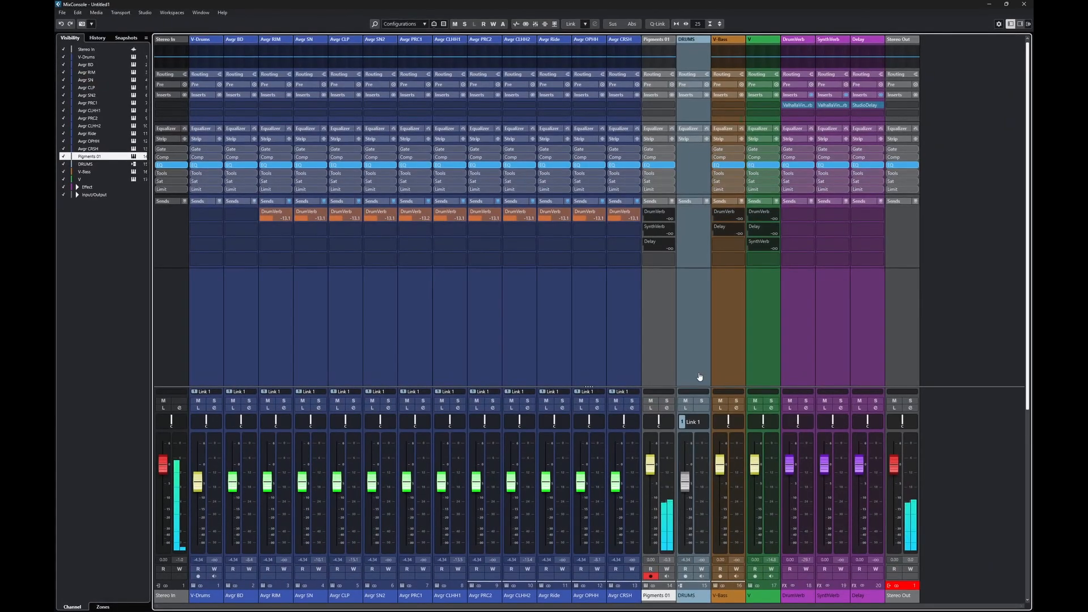
drag(680, 484, 682, 489)
key(F3)
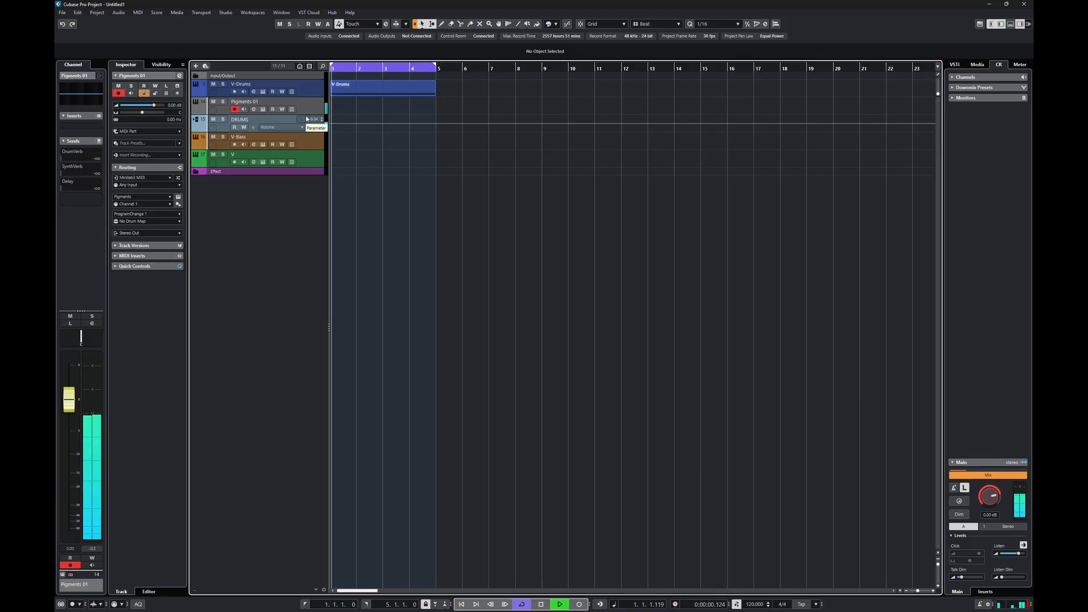
Step: Reopen the Pigments 01 instrument on its synth page, turn the cutoff macro down and toggle playback
click(263, 109)
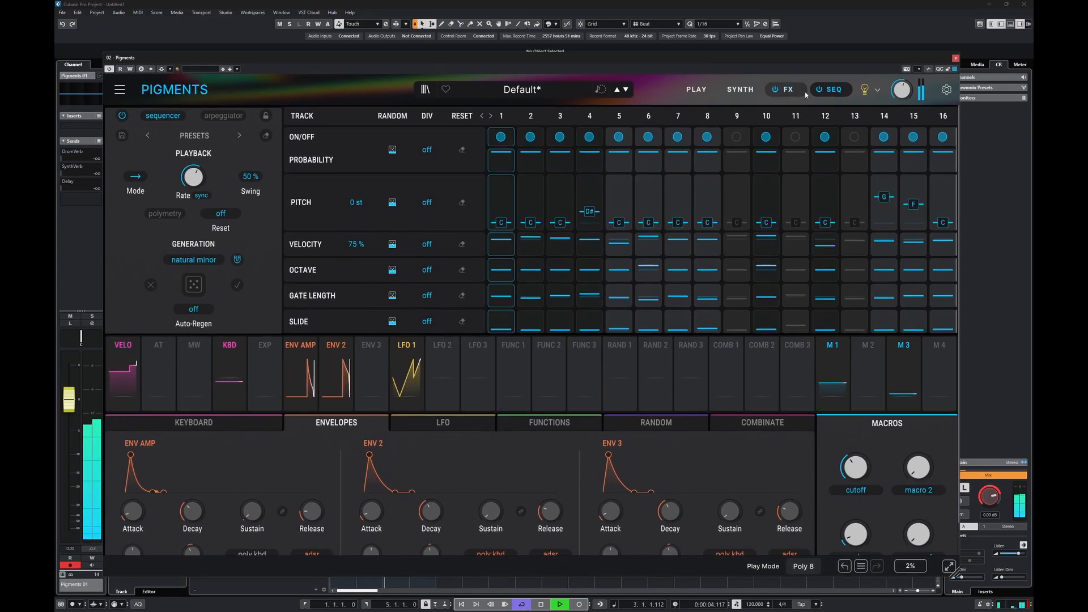
click(740, 90)
drag(855, 467, 856, 496)
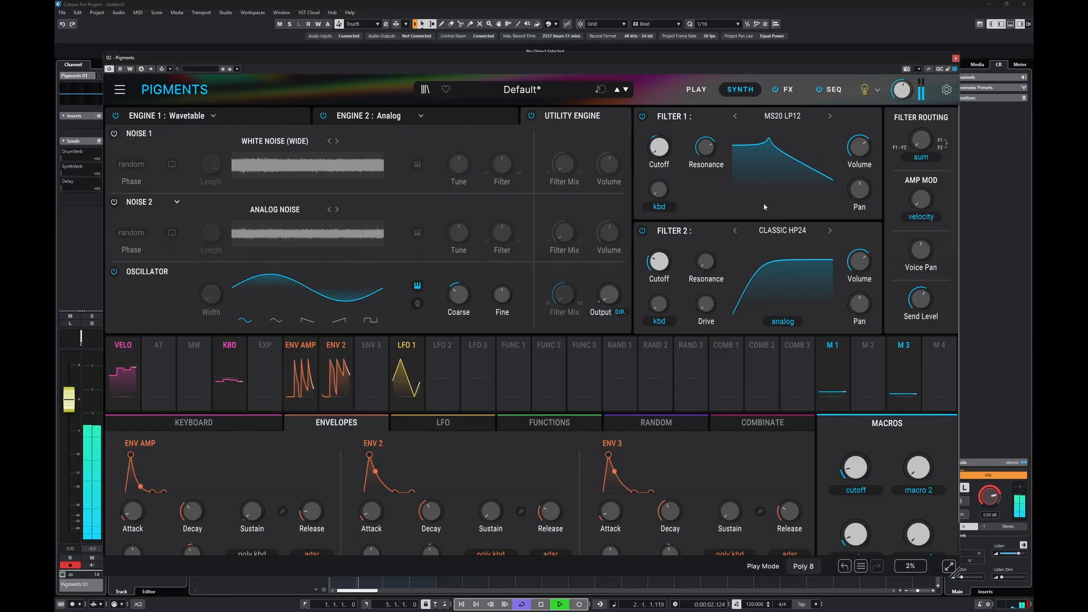
key(space)
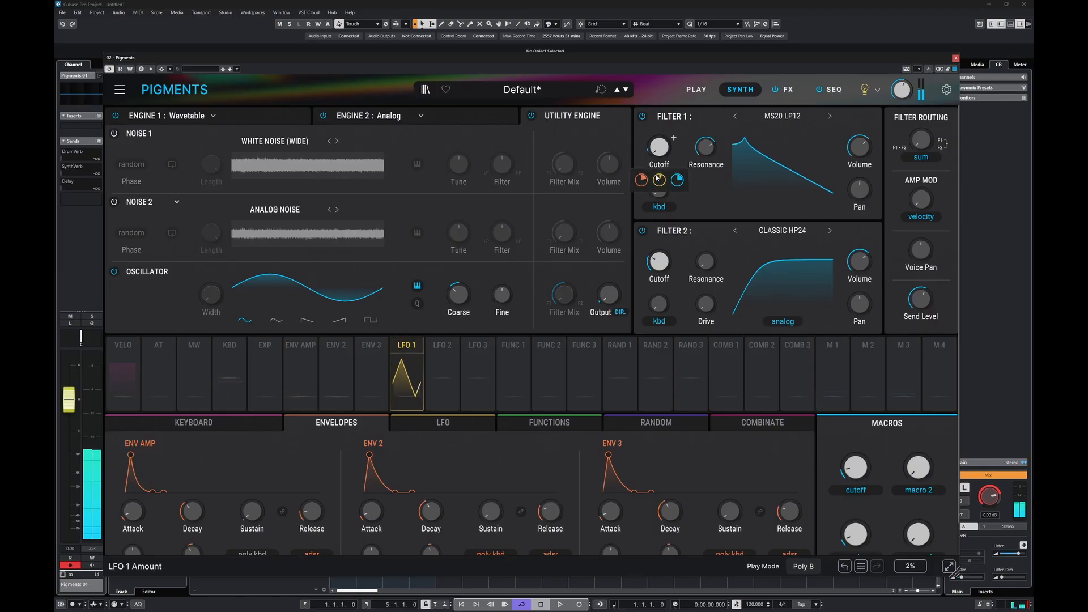
Step: Reduce the envelope's modulation amount on Filter 1's cutoff and raise the cutoff macro to about halfway
mouse_move(643, 183)
drag(644, 183, 644, 199)
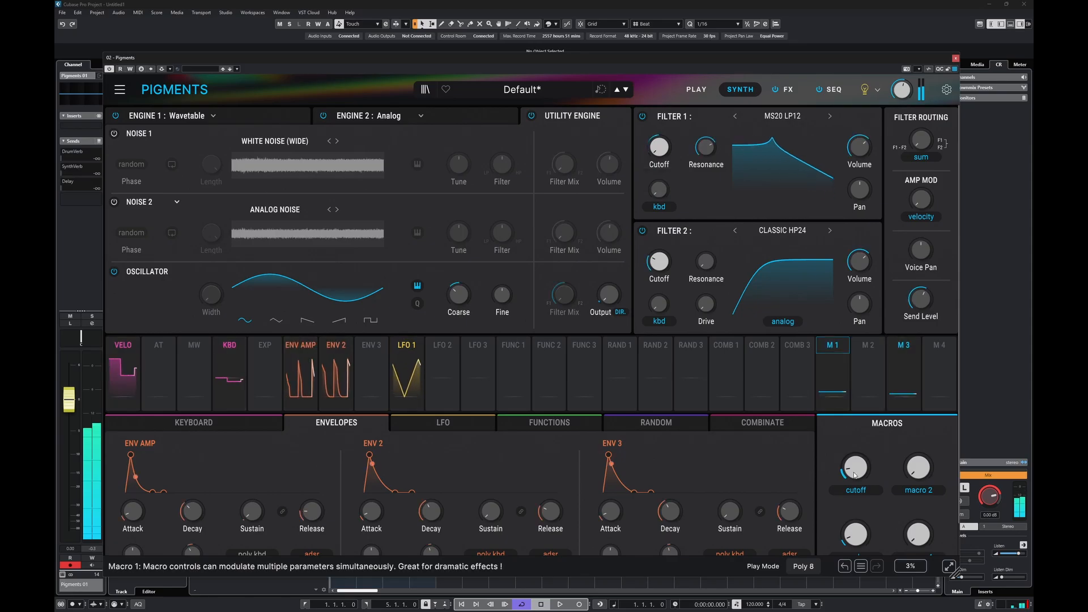
mouse_move(855, 468)
mouse_down()
mouse_move(855, 433)
mouse_move(855, 465)
mouse_up()
mouse_move(801, 344)
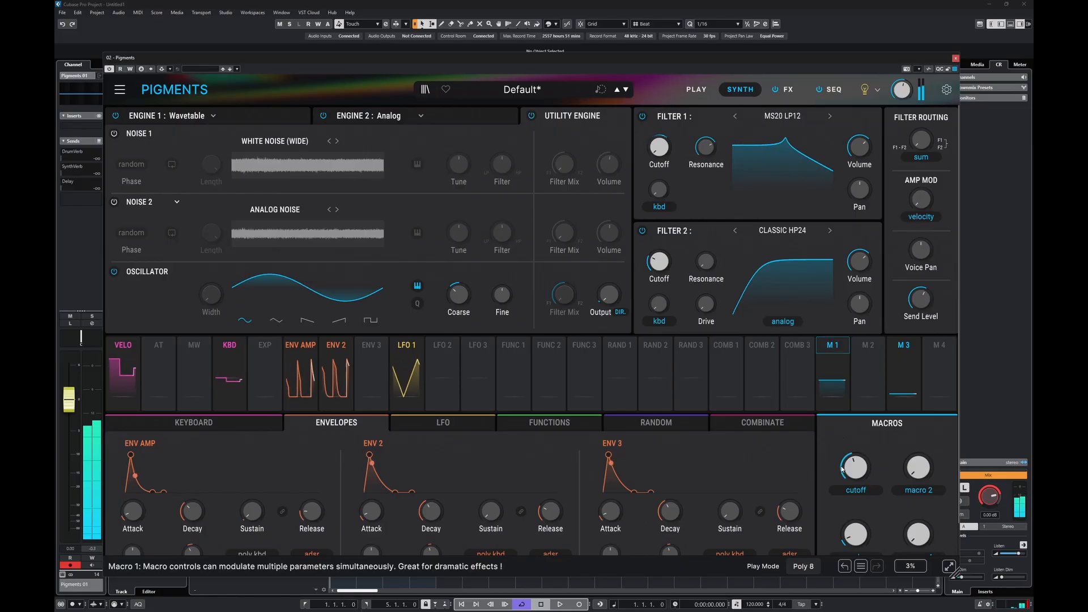
mouse_move(673, 252)
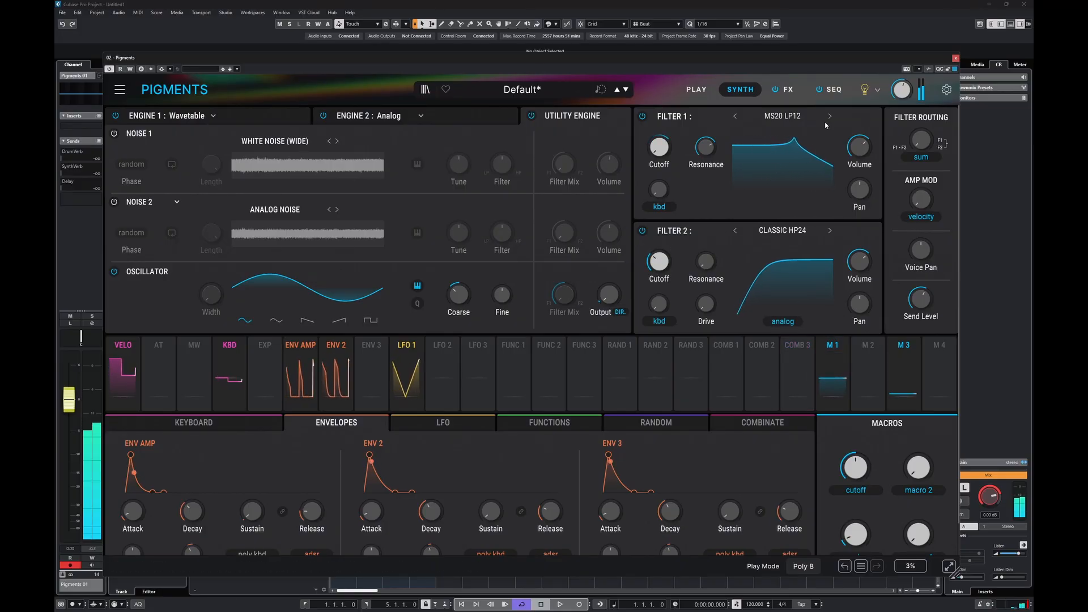
Step: Add a second Distortion in the second slot of FX B and set its type to germanium
click(788, 89)
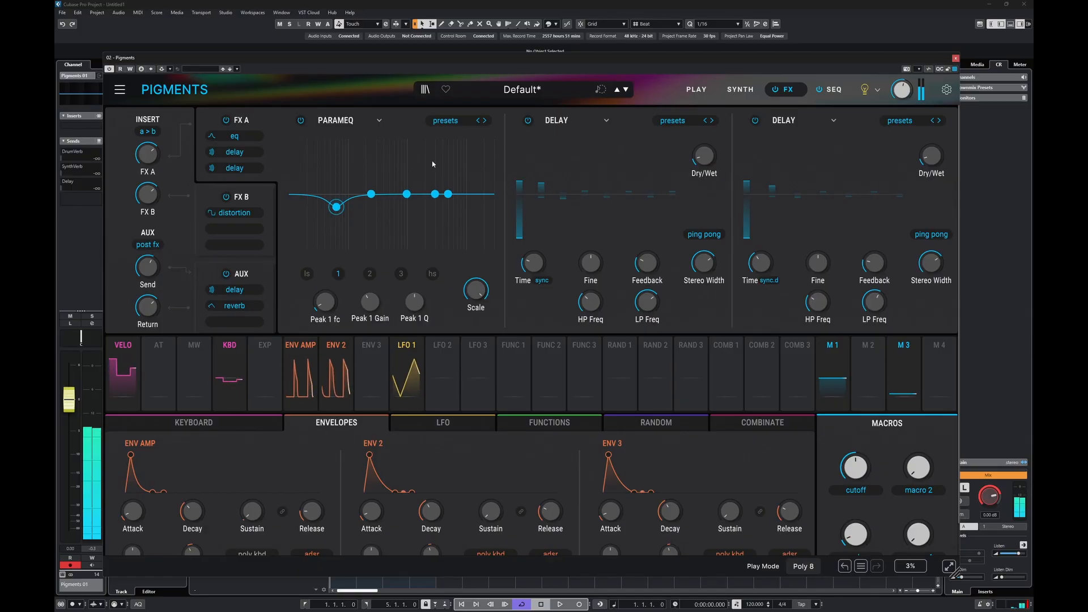
click(260, 197)
click(558, 121)
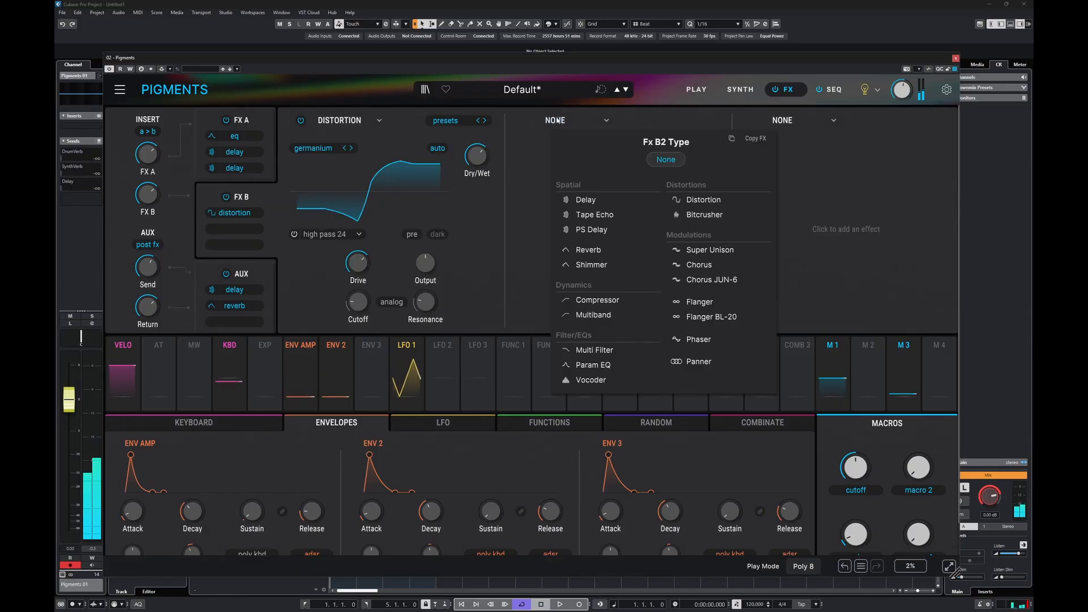
click(735, 203)
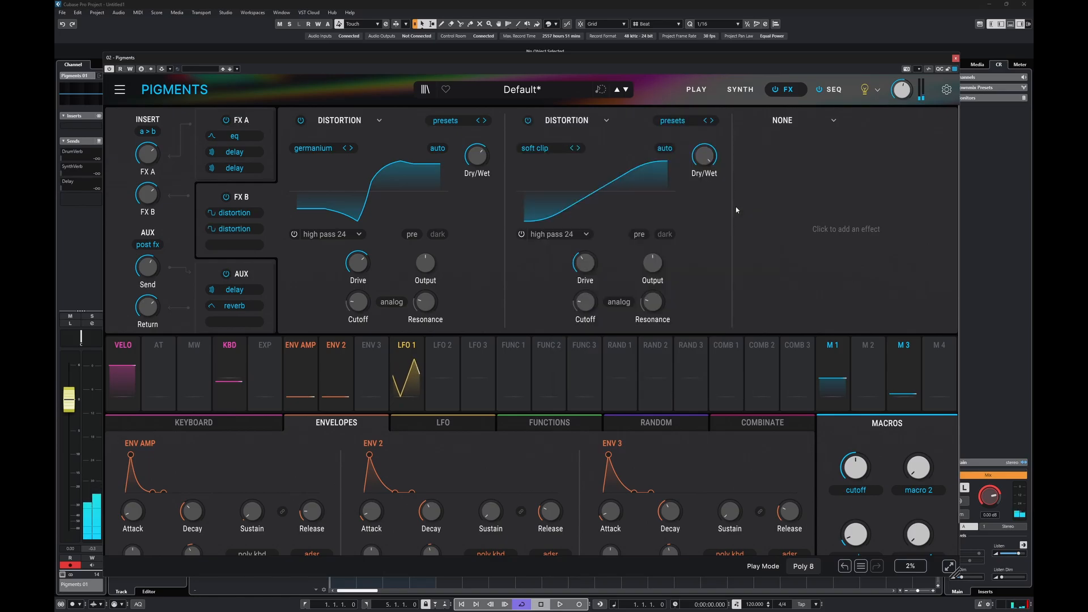
click(578, 147)
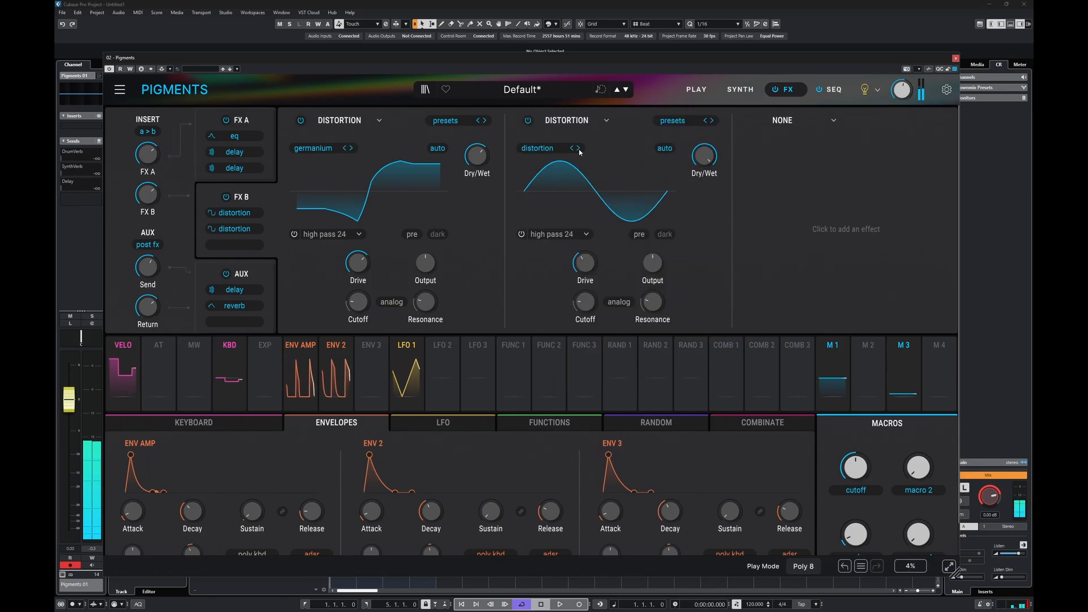
click(579, 148)
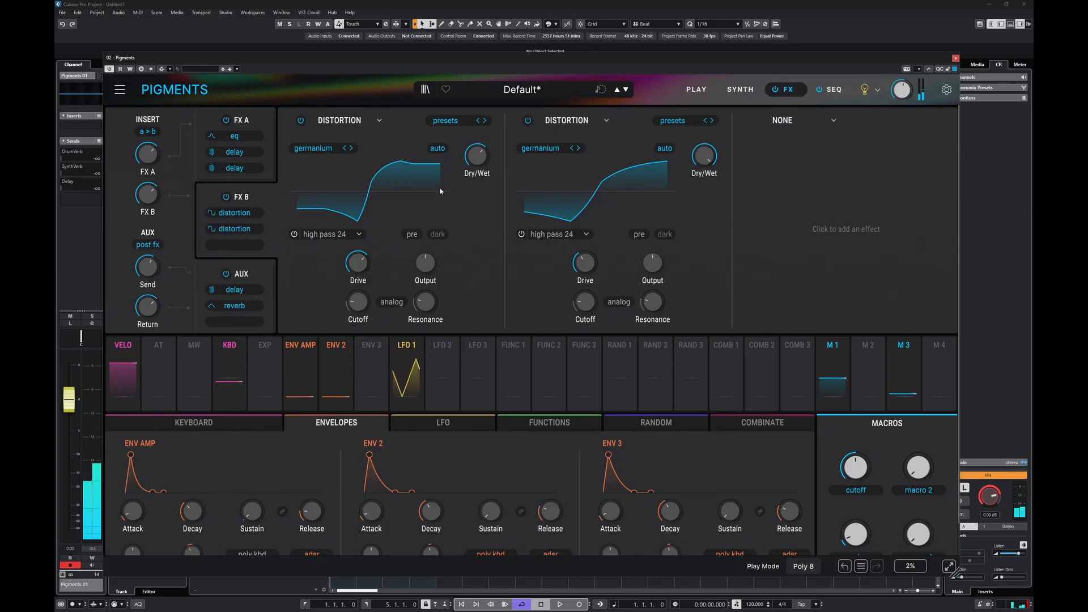
Step: Lower the dry/wet mix of both FX A delays, setting the third-slot delay to 4%
click(252, 120)
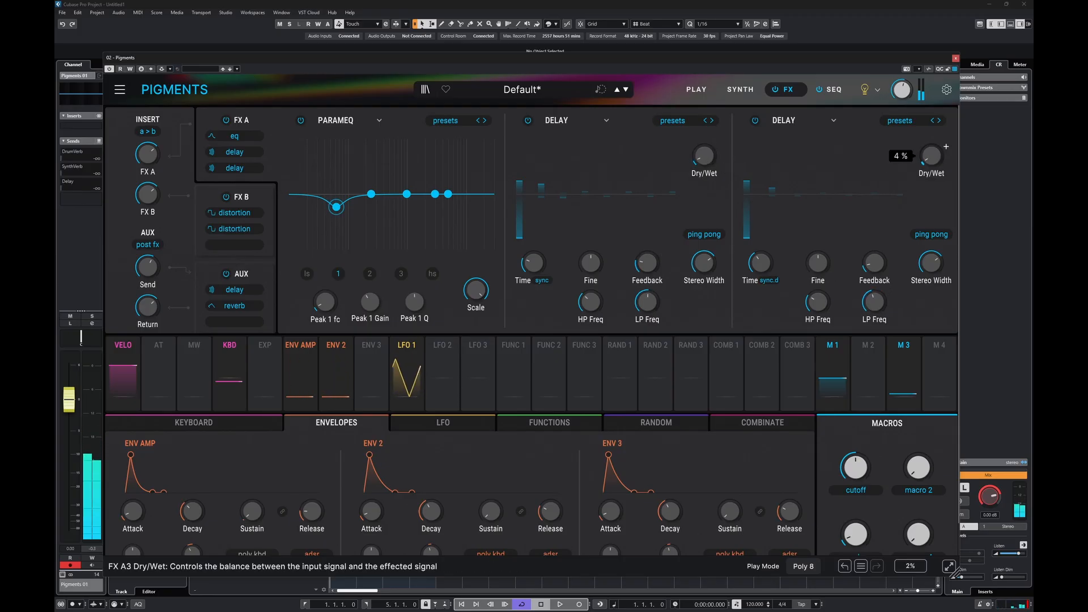
Step: Remove the delay from the AUX chain and move the reverb into its first slot
click(260, 275)
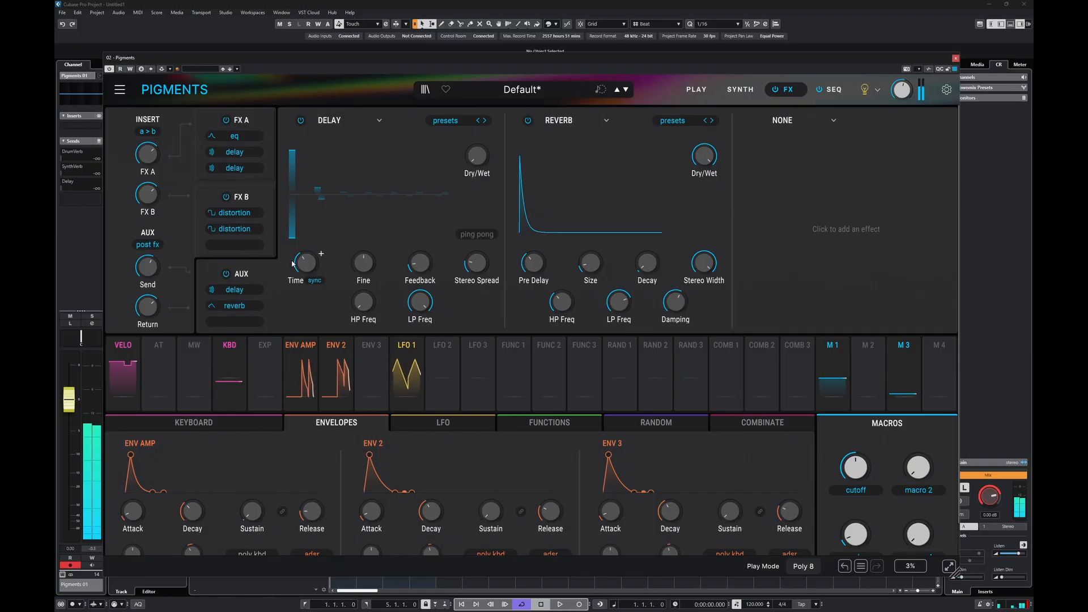
click(337, 121)
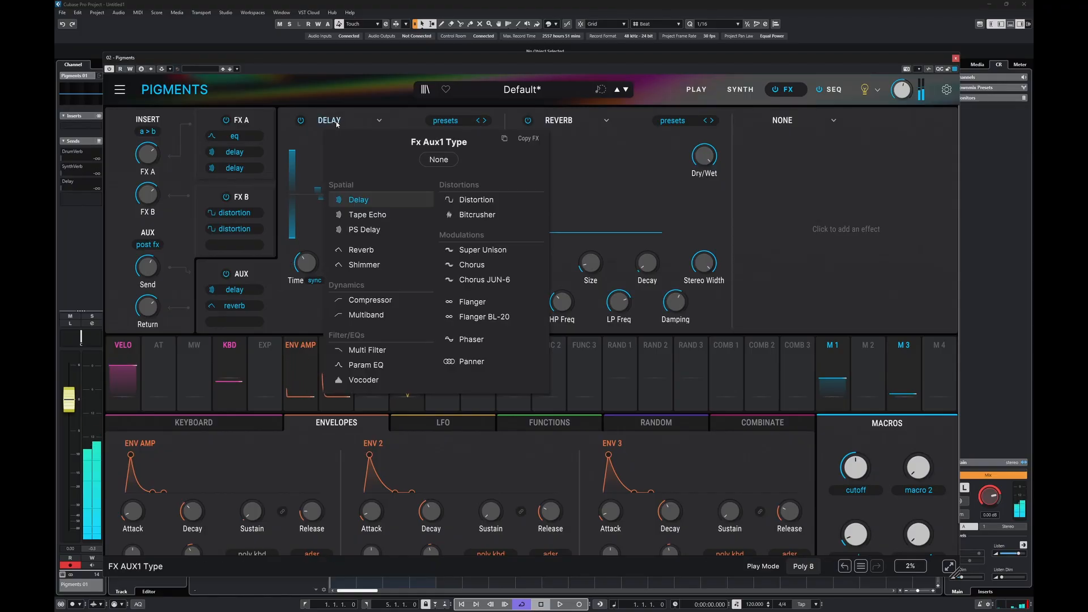
click(453, 161)
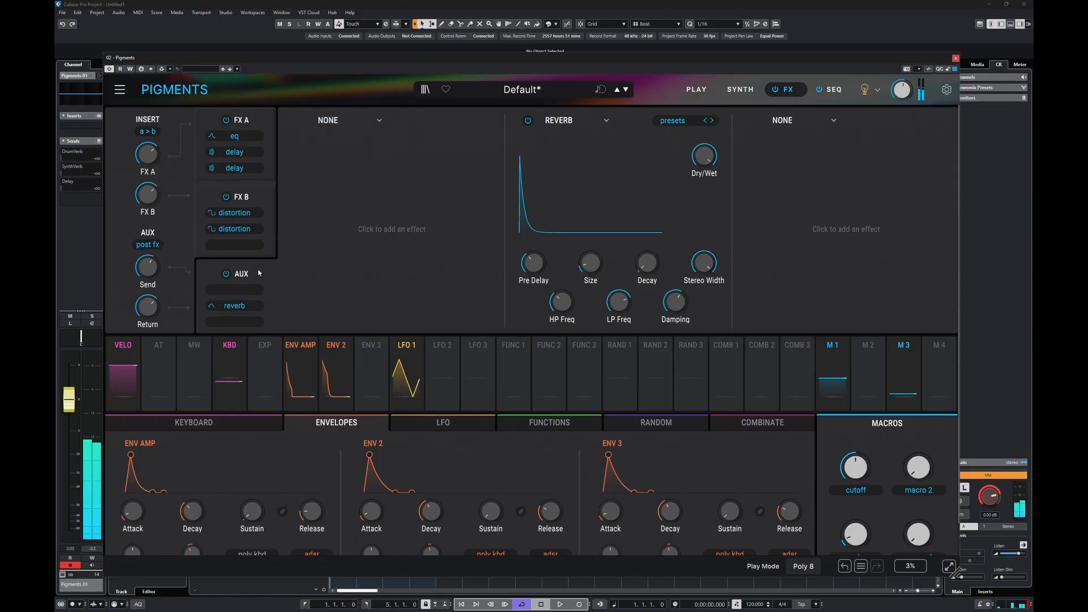
drag(246, 302, 247, 290)
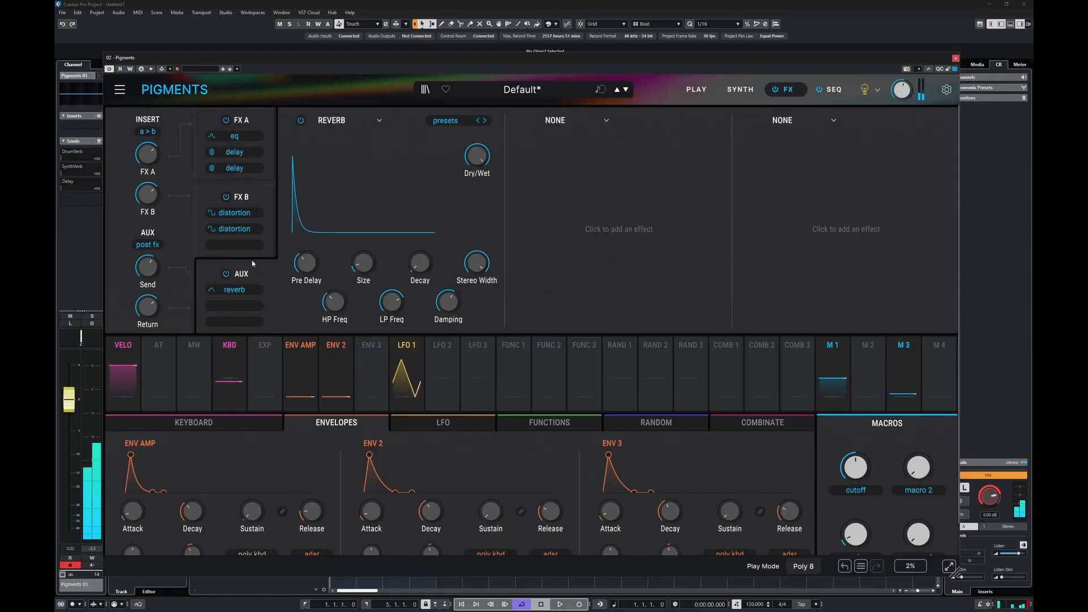
Step: Bypass FX A's third-slot delay, compare the second-slot delay on and off, and lower the second-slot delay's feedback
click(255, 128)
click(755, 120)
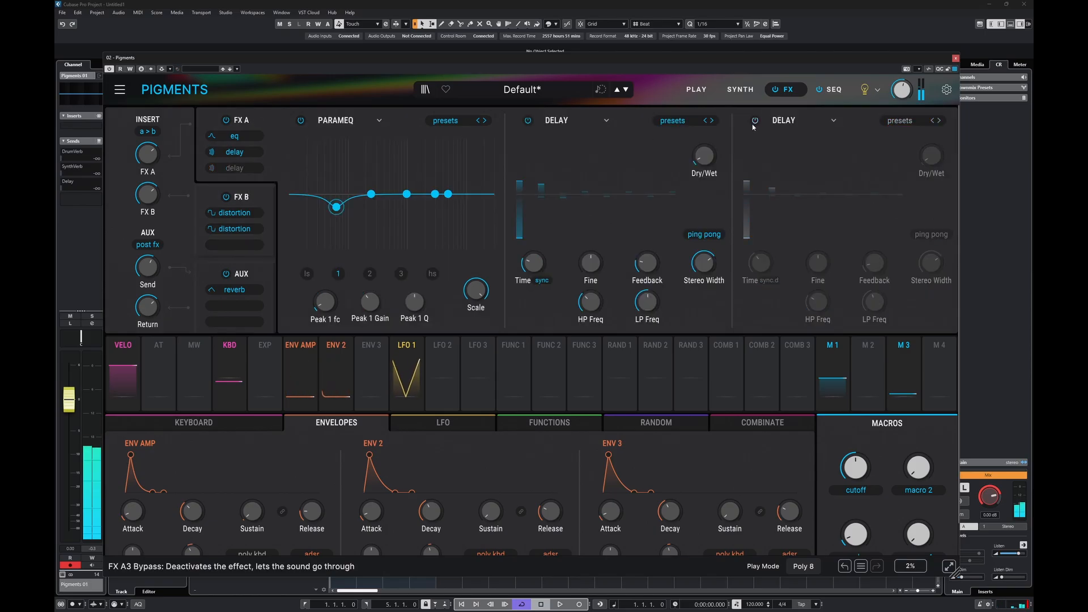
click(528, 121)
click(528, 122)
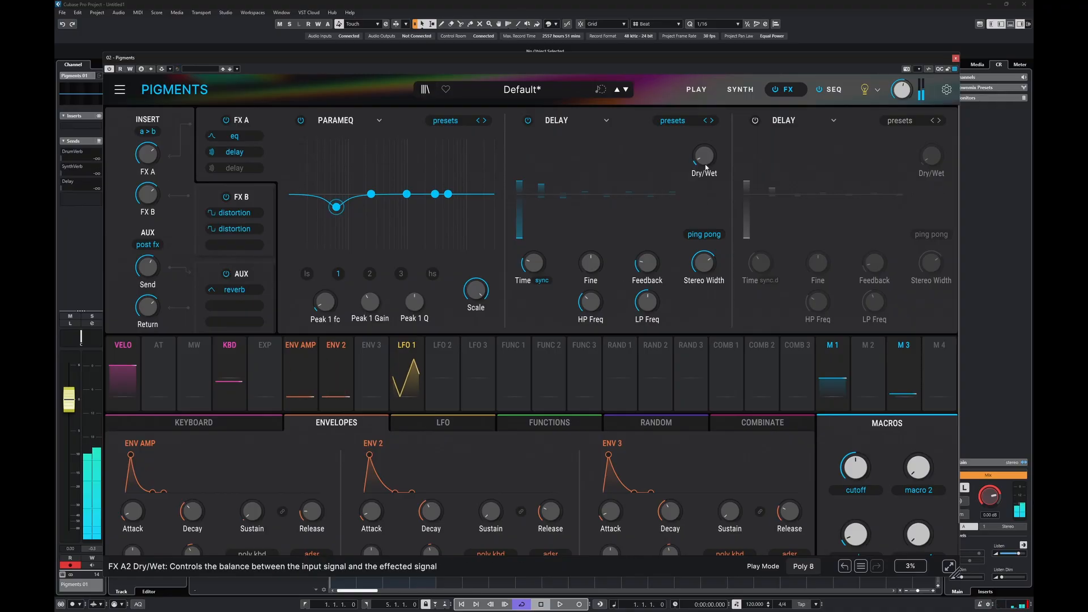
drag(647, 262, 647, 273)
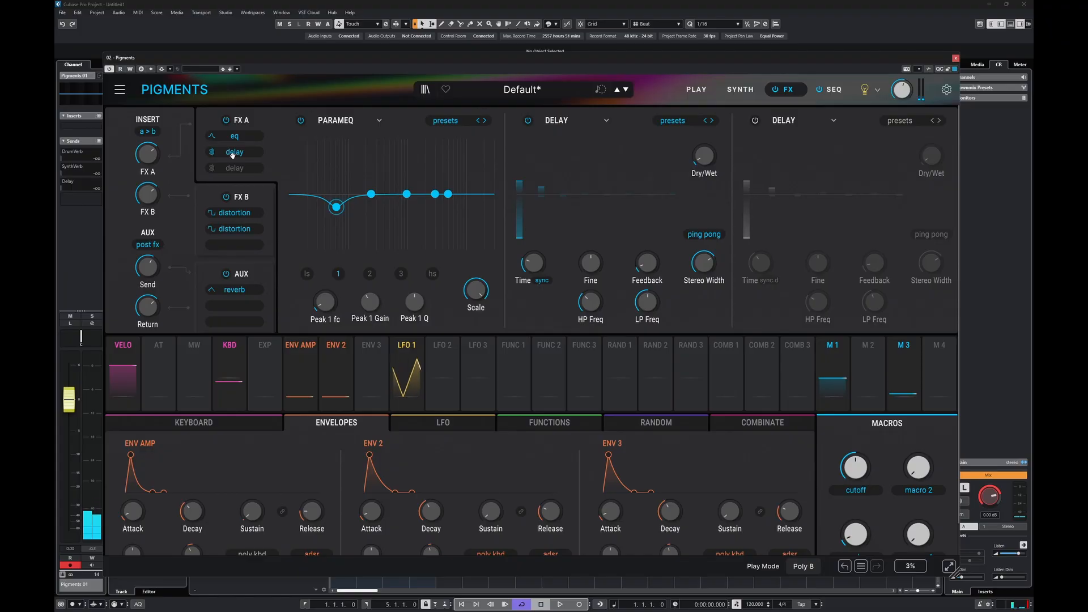
Step: Move FX A's active delay to FX B's third slot and shift FX A's bypassed delay up into its second slot
drag(234, 152, 234, 244)
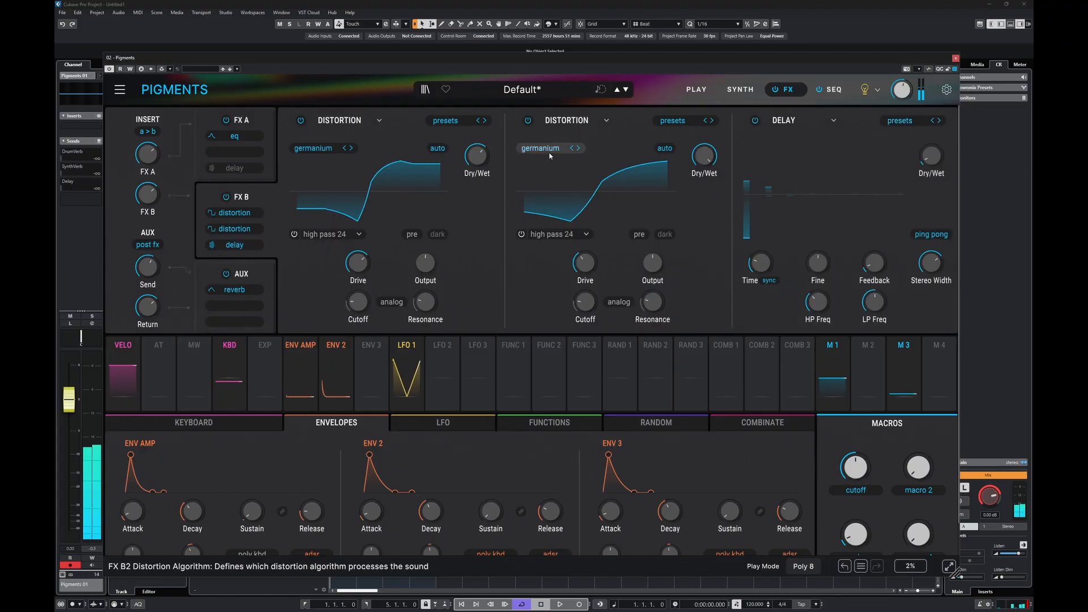
mouse_move(945, 146)
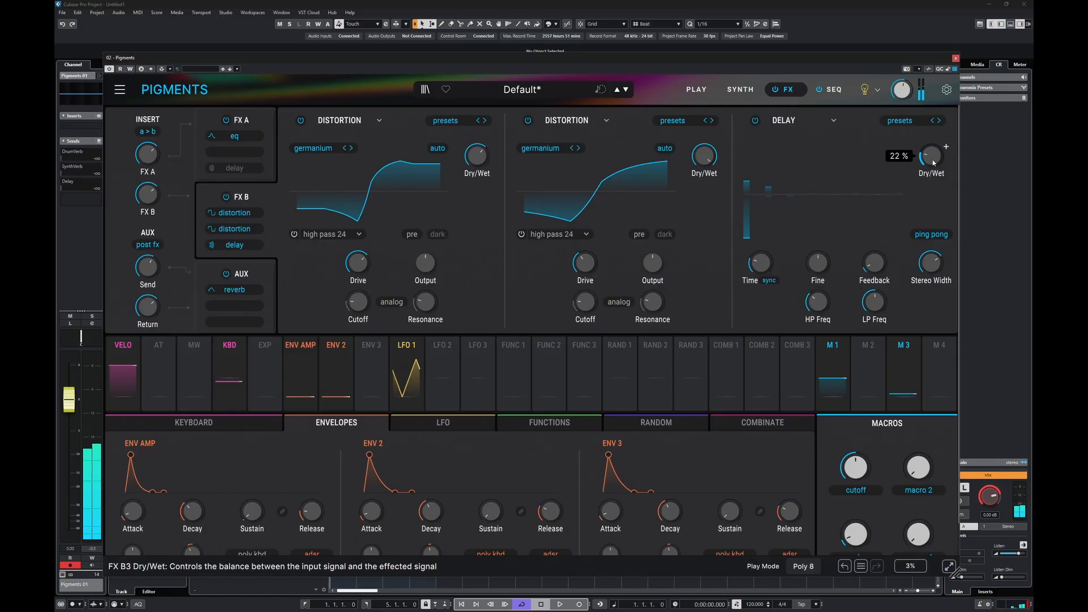
drag(244, 169, 240, 152)
Step: Split the distortions between FX A's third slot and FX B's first slot, and move the bypassed delay to FX B's second slot, switched on
click(238, 201)
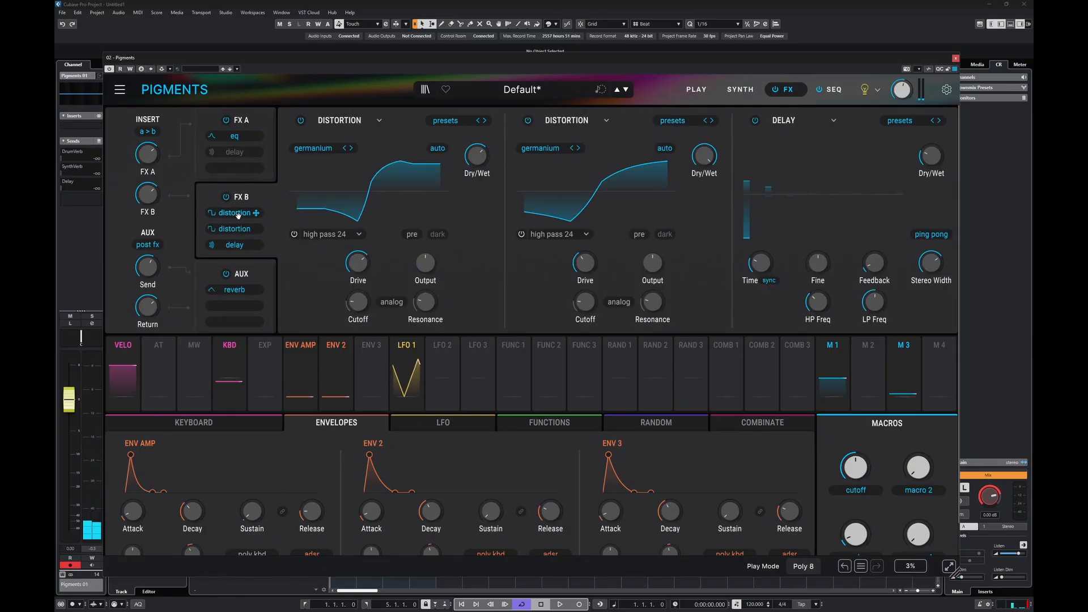
drag(238, 214, 239, 180)
drag(236, 231, 237, 224)
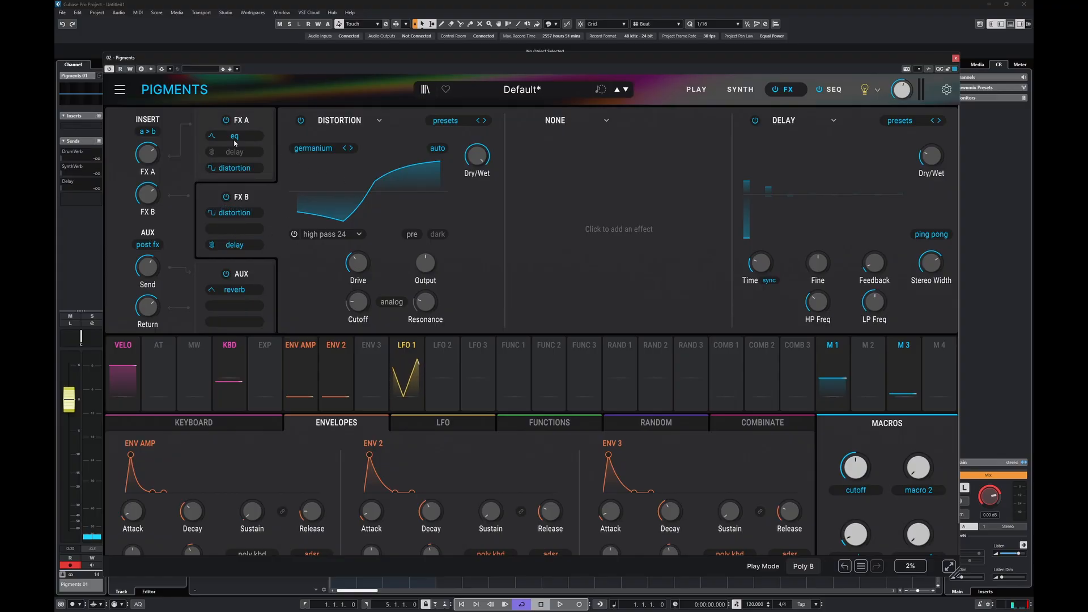
drag(239, 152, 239, 229)
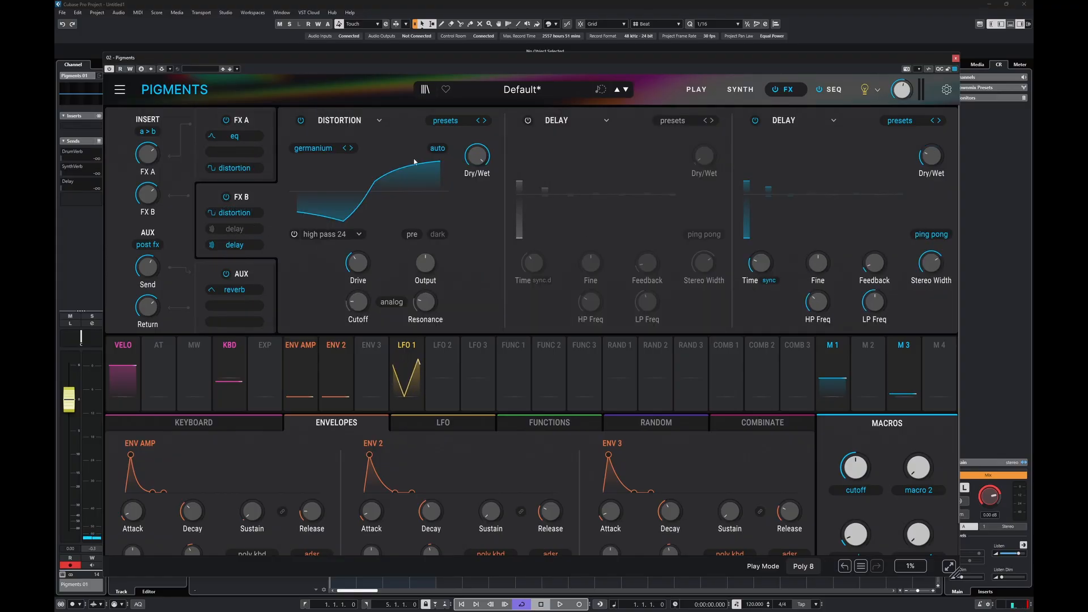
click(527, 120)
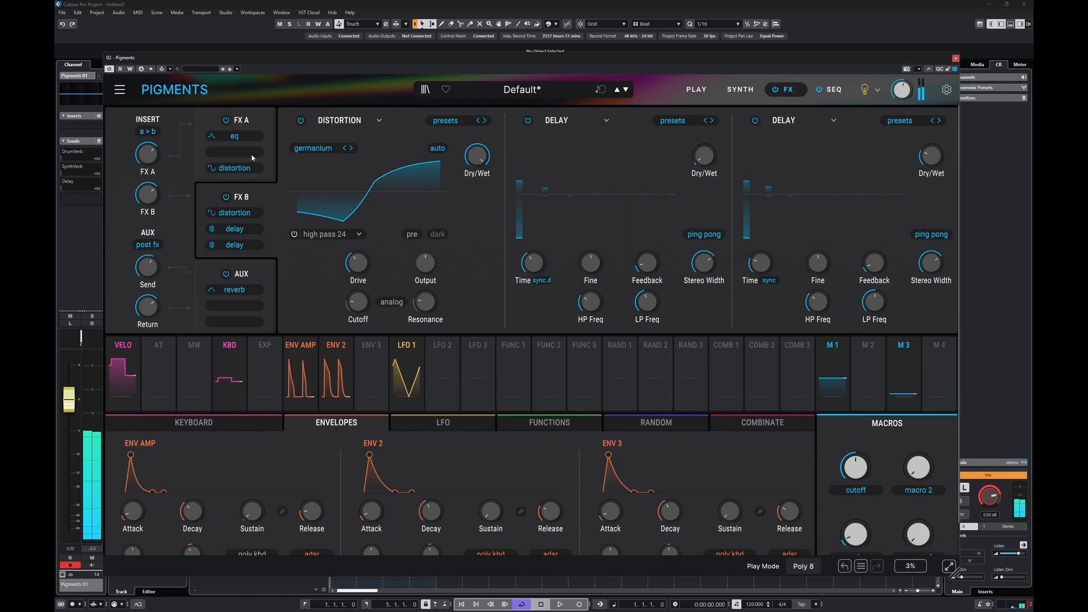
Step: Add a Multiband compressor in FX A's second slot and adjust its low, mid and high thresholds, with the mid at -25.2 dB
click(260, 122)
click(567, 124)
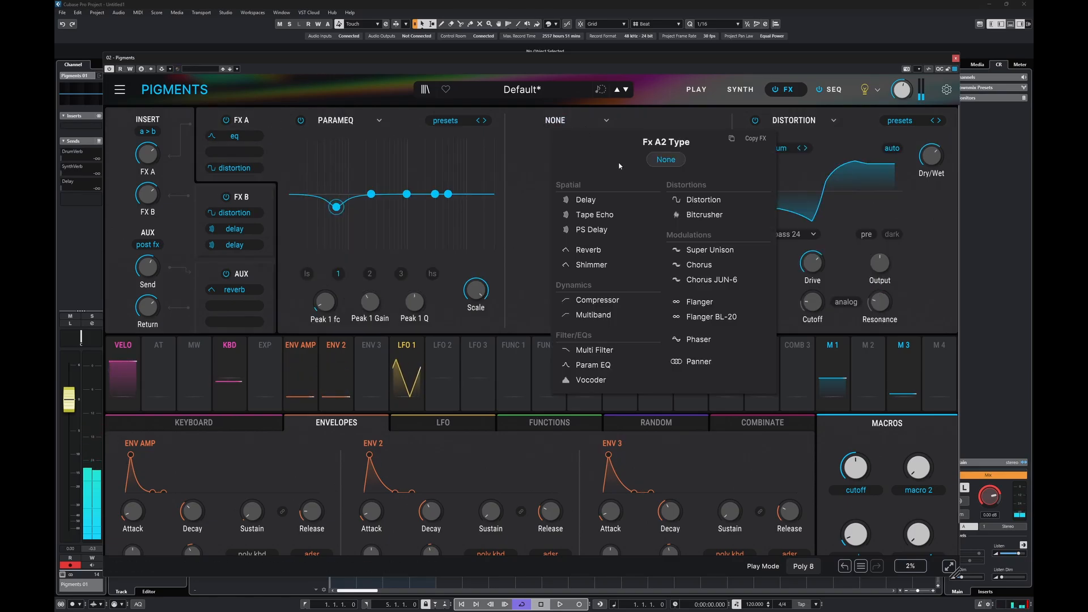
click(593, 314)
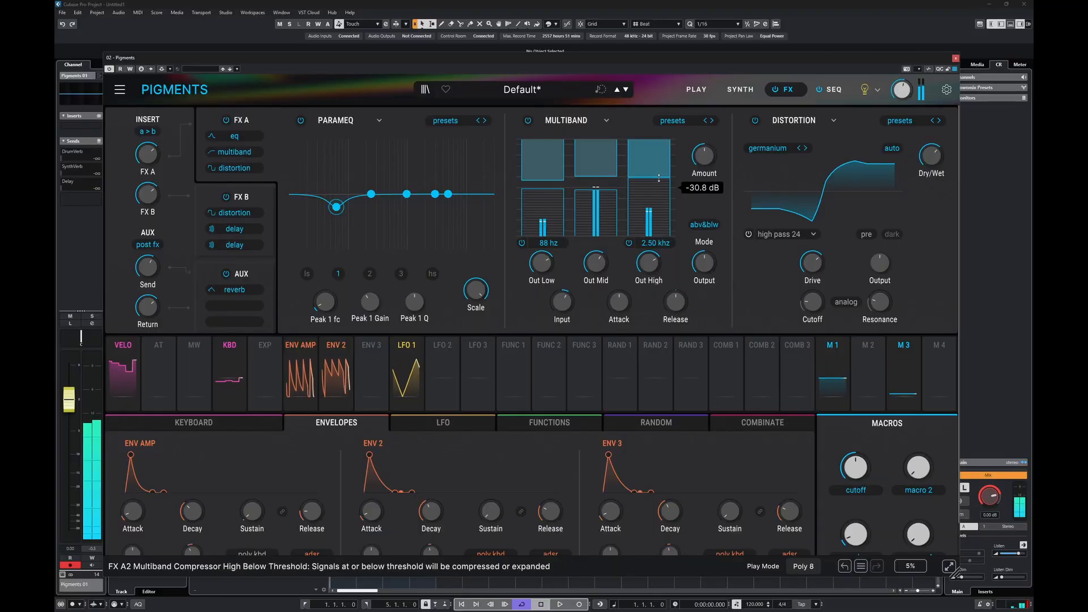
drag(647, 179, 647, 169)
drag(552, 181, 593, 172)
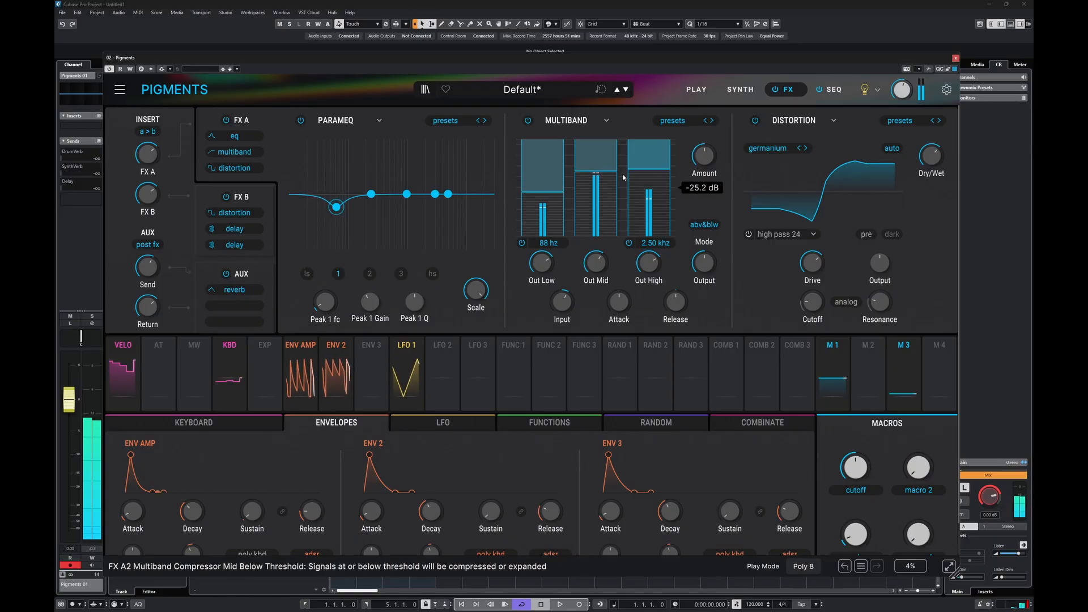
Step: Lower the cutoff macro and start playback of the project with the drums
mouse_move(855, 466)
mouse_down()
mouse_move(855, 429)
mouse_move(855, 460)
mouse_up()
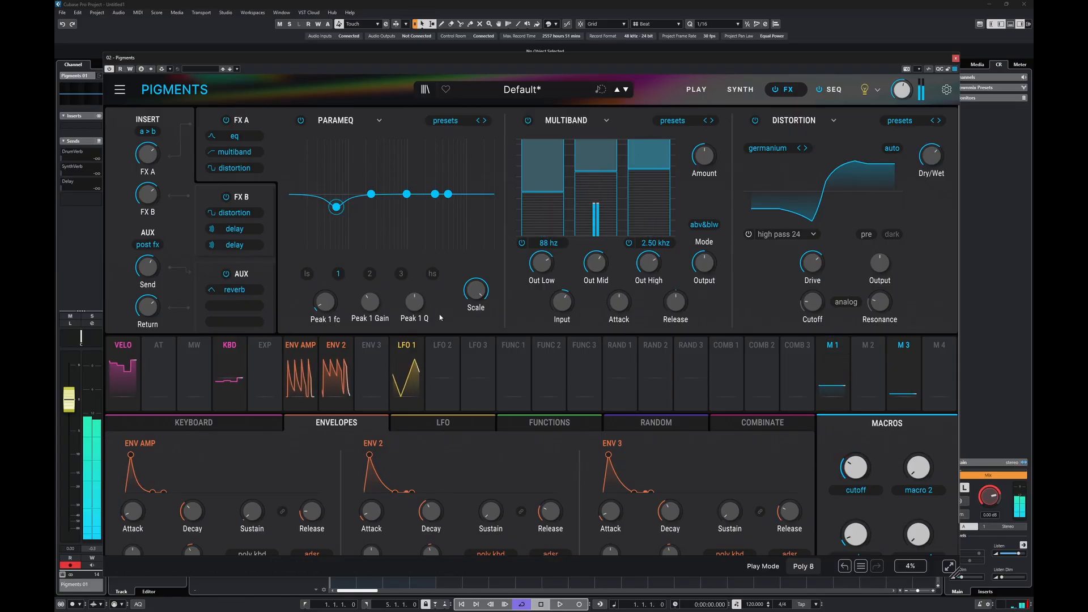
mouse_move(326, 502)
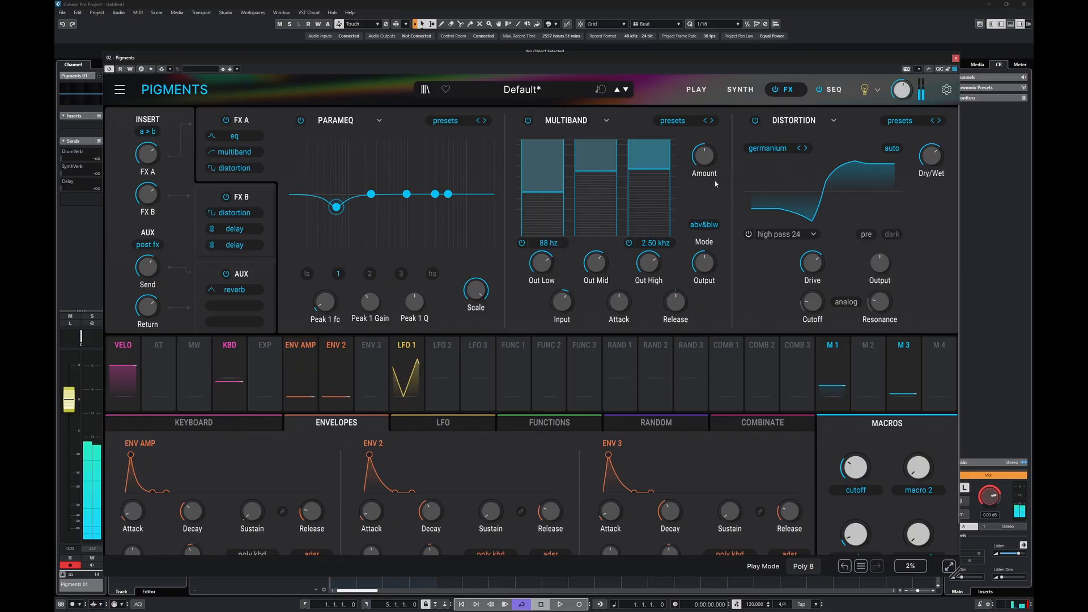
key(space)
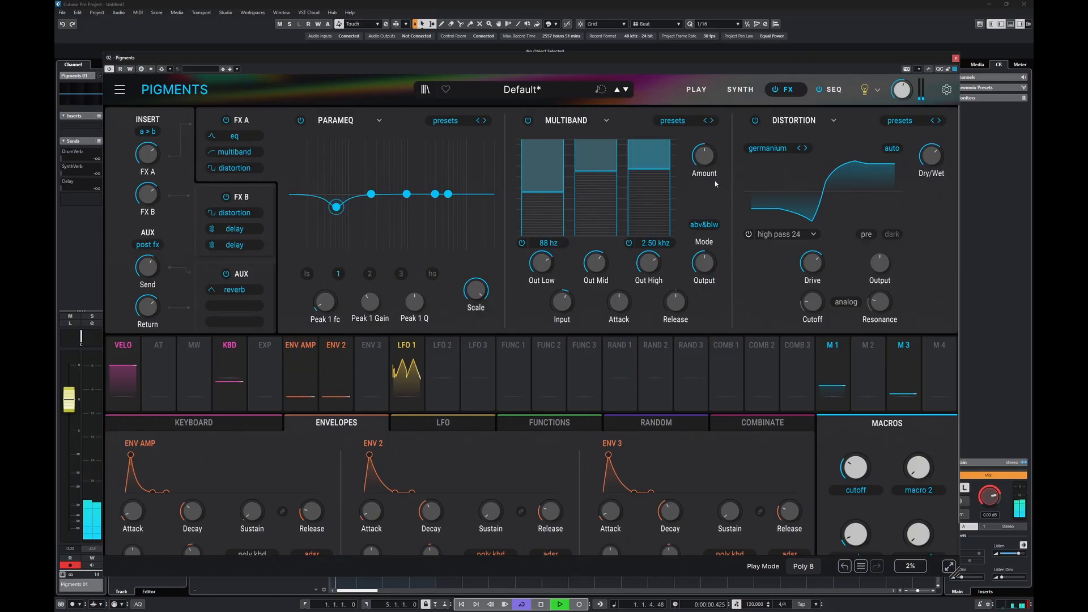
Step: Close the Pigments window and slightly lower the Pigments 01 channel fader in the MixConsole to balance it against the drums
click(955, 58)
key(F3)
drag(690, 498, 646, 482)
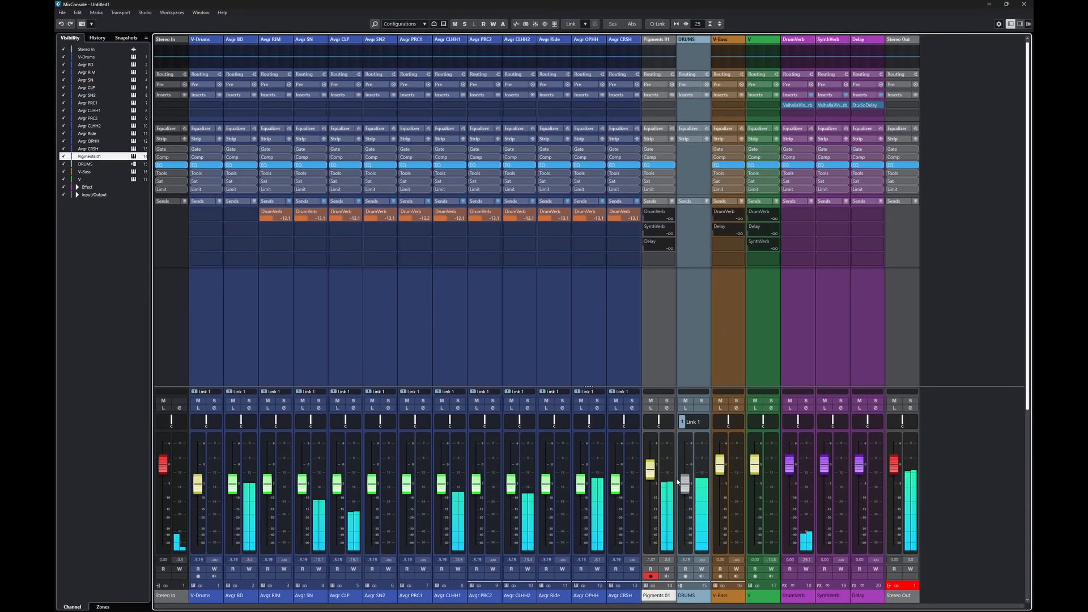
key(Left)
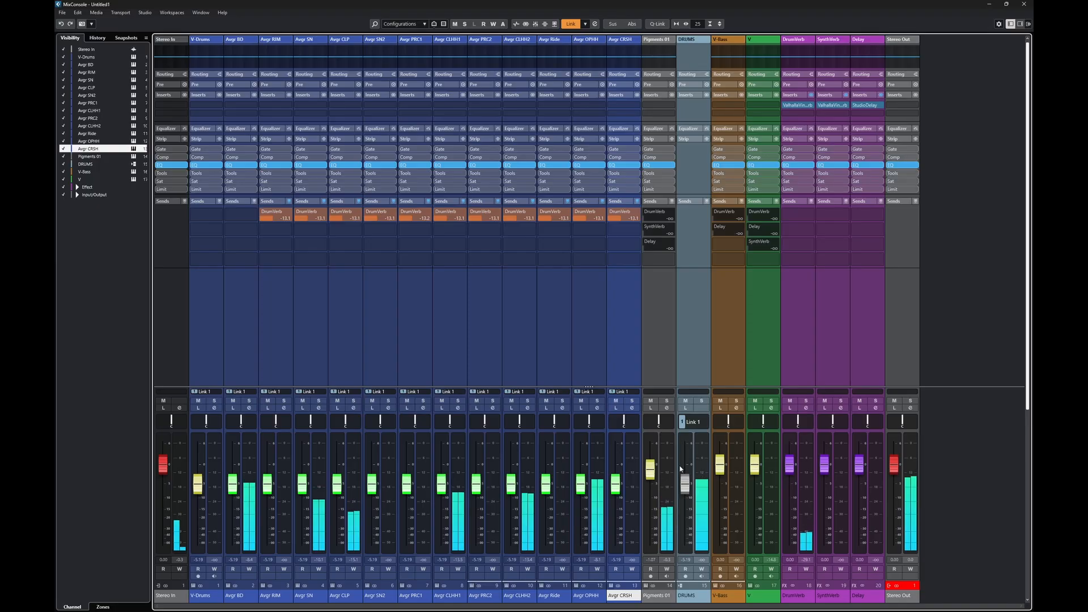
click(655, 376)
drag(652, 473, 652, 471)
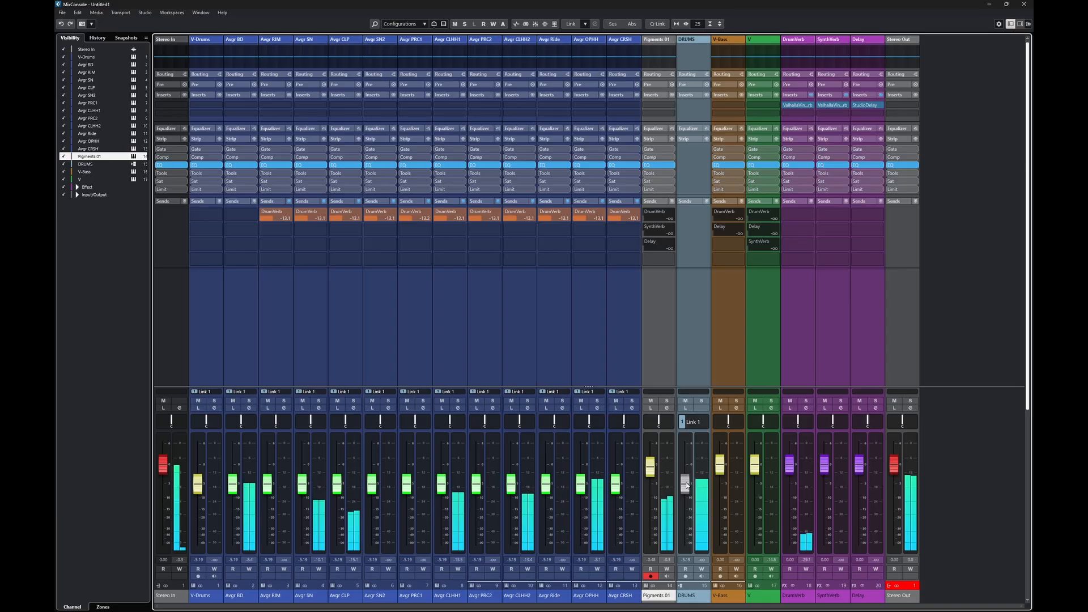
key(F3)
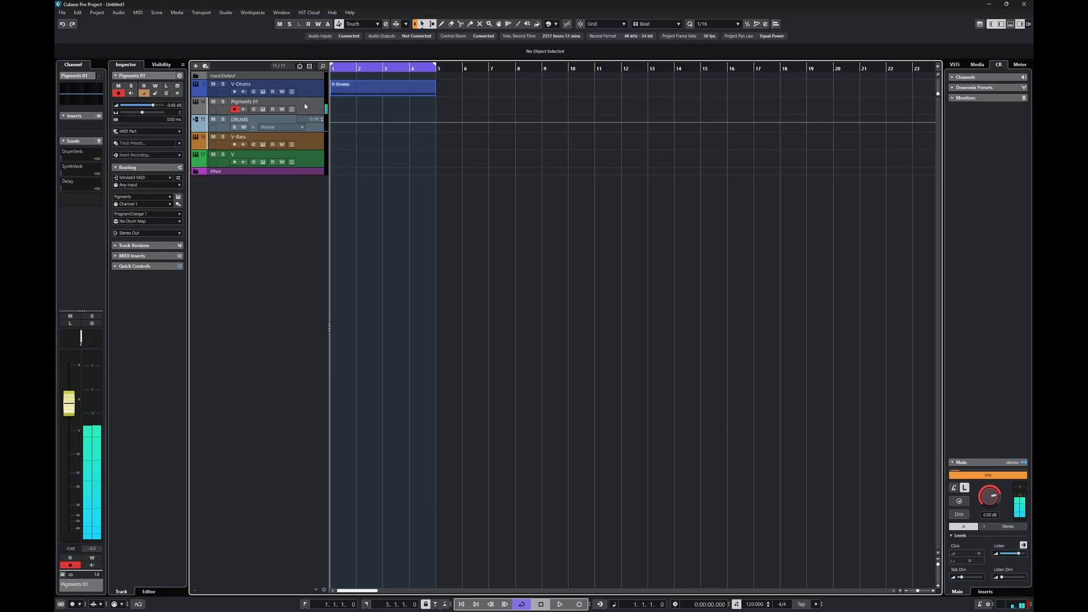
Step: Reopen Pigments, raise Filter 2's cutoff and turn the sub macro all the way down
click(262, 110)
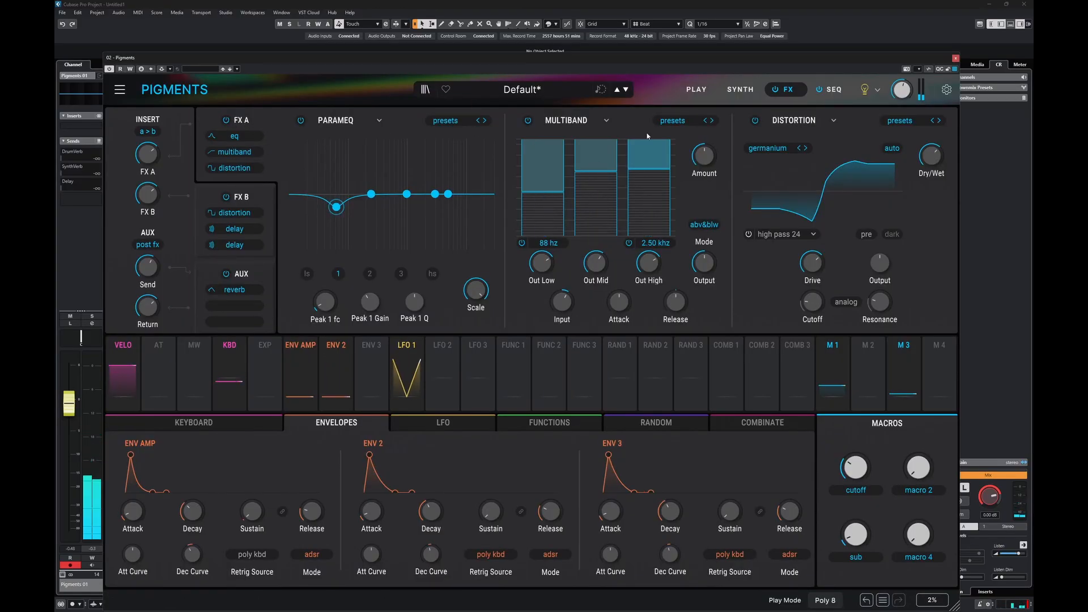
click(740, 89)
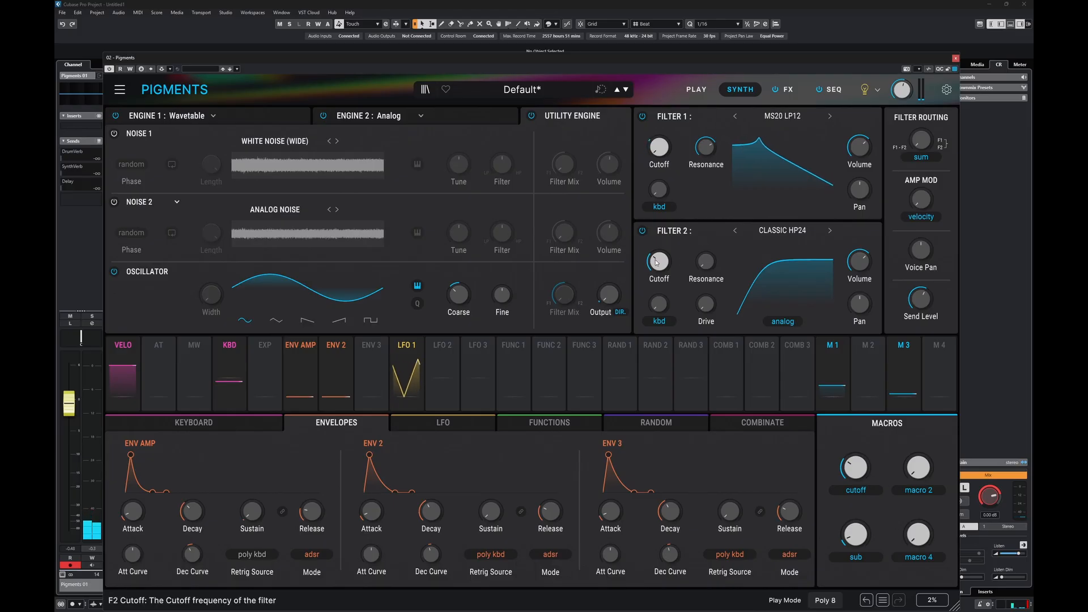
mouse_move(647, 265)
mouse_down()
mouse_move(647, 242)
mouse_move(659, 266)
mouse_up()
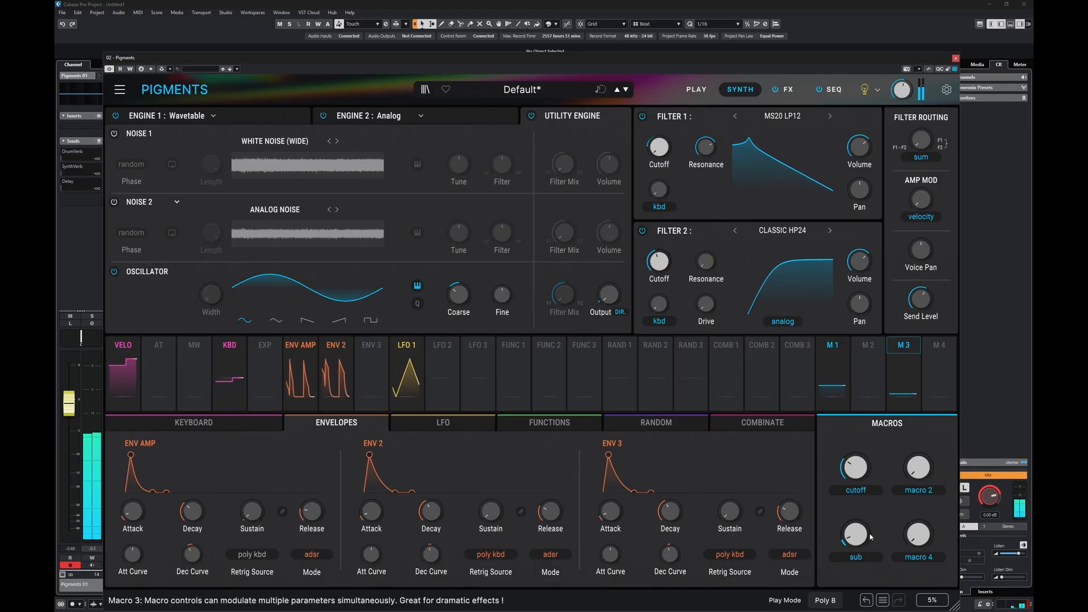
drag(857, 535, 857, 547)
drag(659, 261, 659, 253)
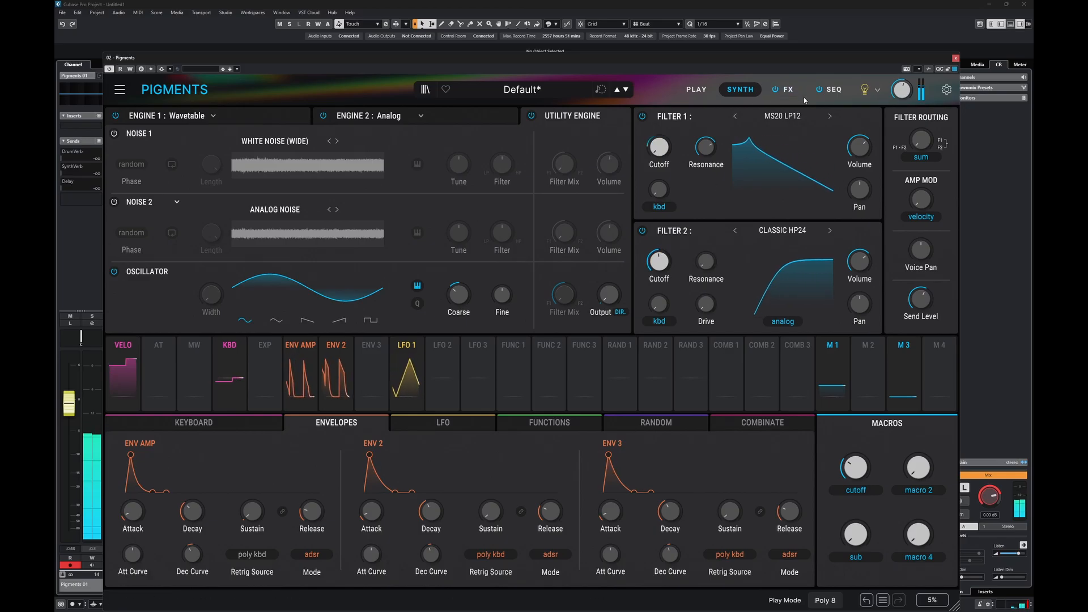
Step: Enable the high pass 24 filter on FX B's germanium distortion and adjust its cutoff
click(830, 90)
click(785, 90)
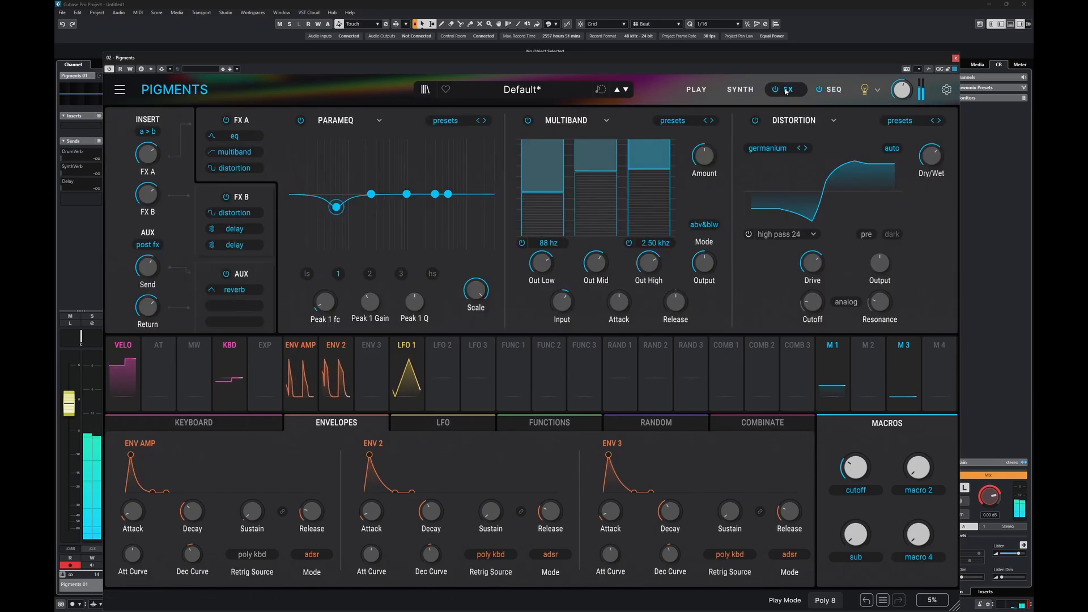
click(236, 212)
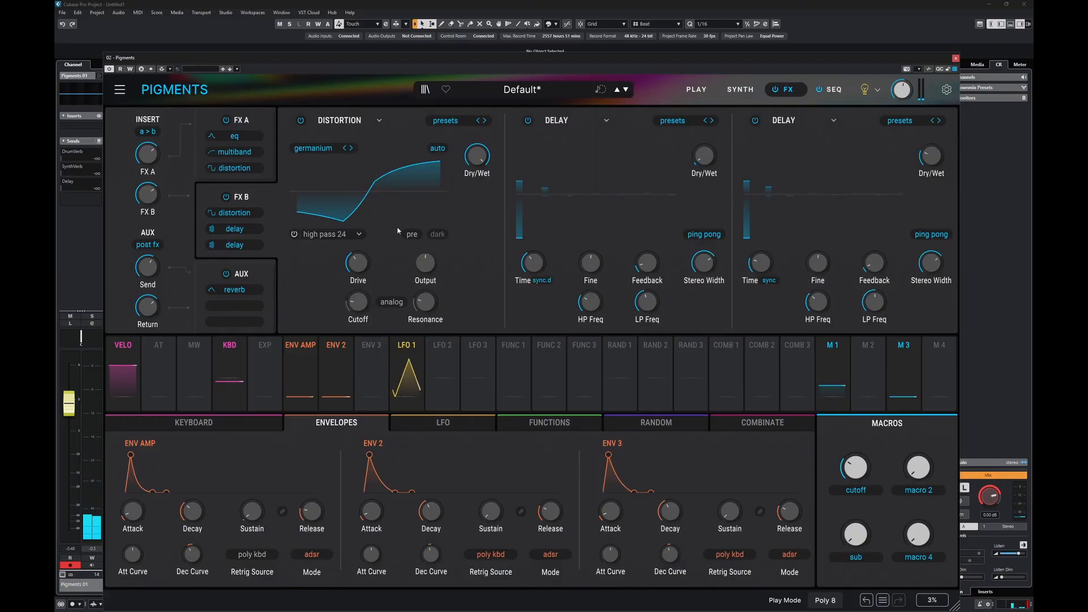
click(392, 301)
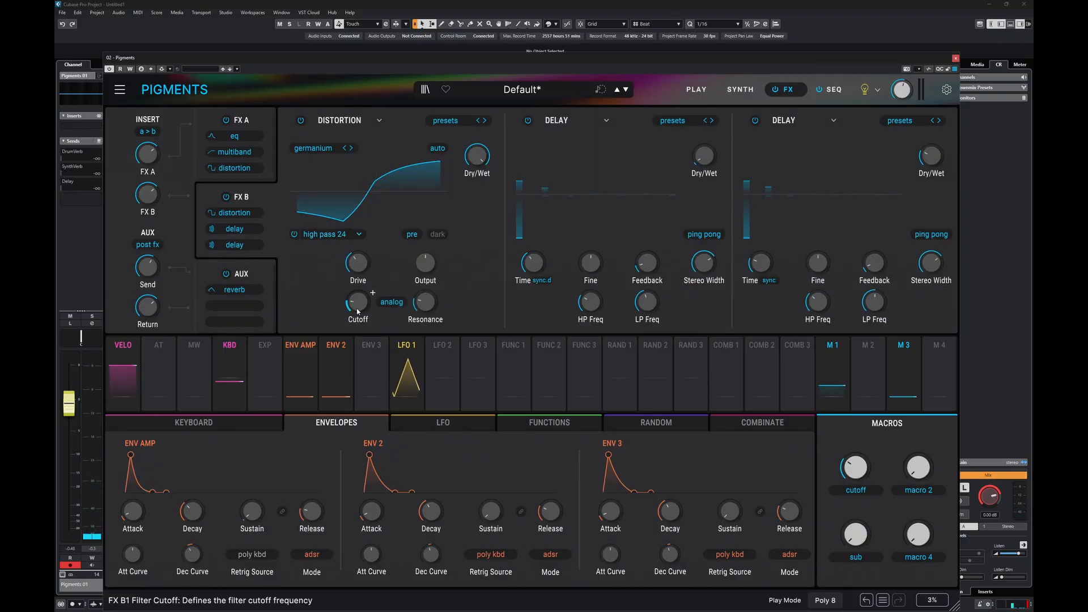
drag(355, 308, 356, 310)
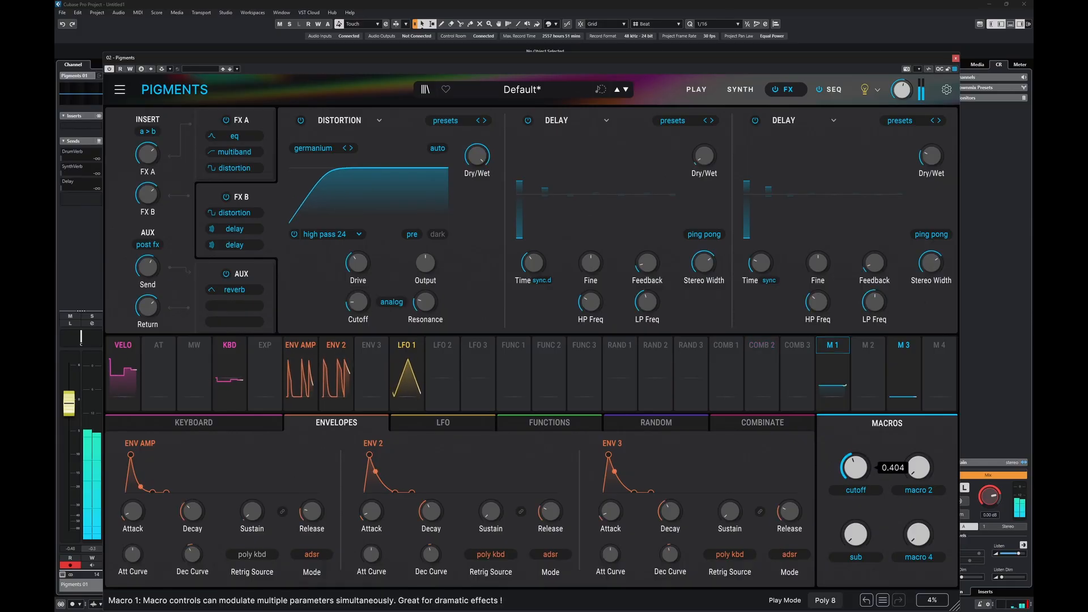
Step: Raise the cutoff macro to about 0.40, and rebalance the sub macro with its modulation amount on the utility oscillator's output at 0.77
drag(855, 467, 855, 463)
drag(855, 533, 855, 529)
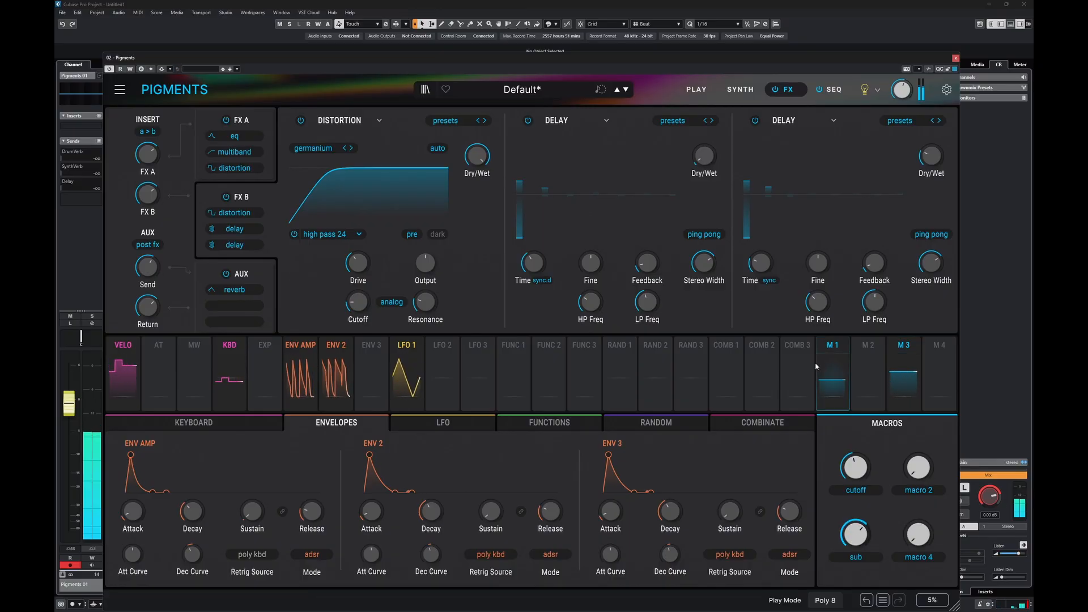
click(735, 90)
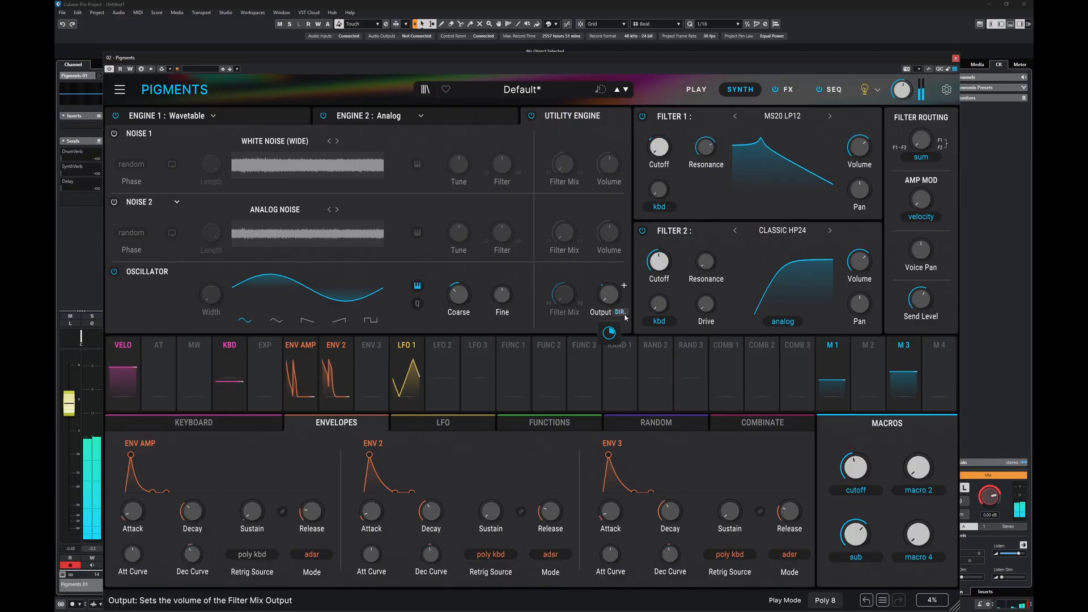
mouse_move(609, 332)
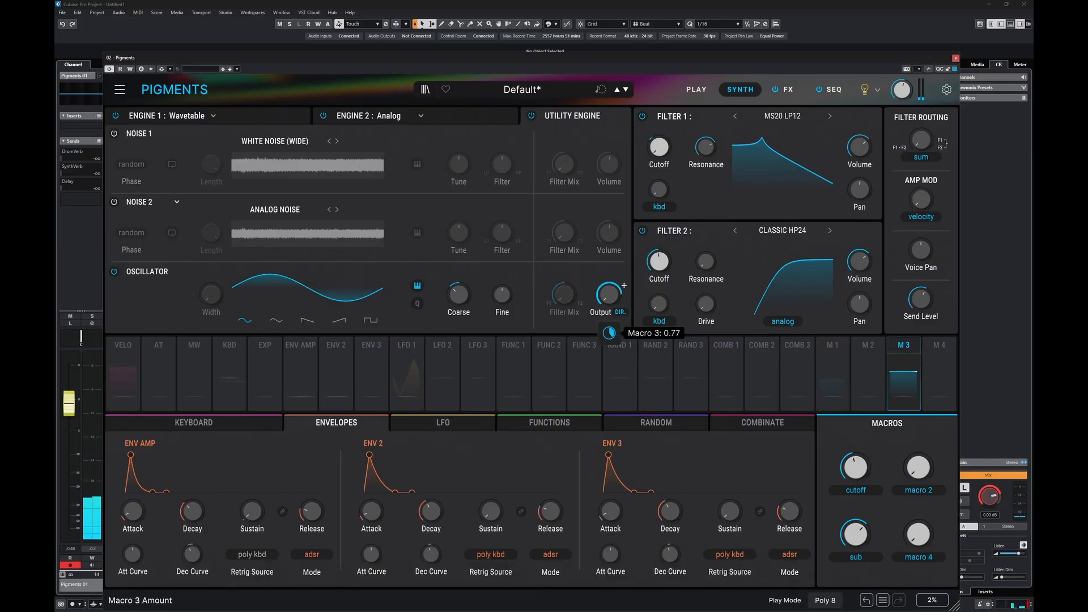
mouse_move(853, 527)
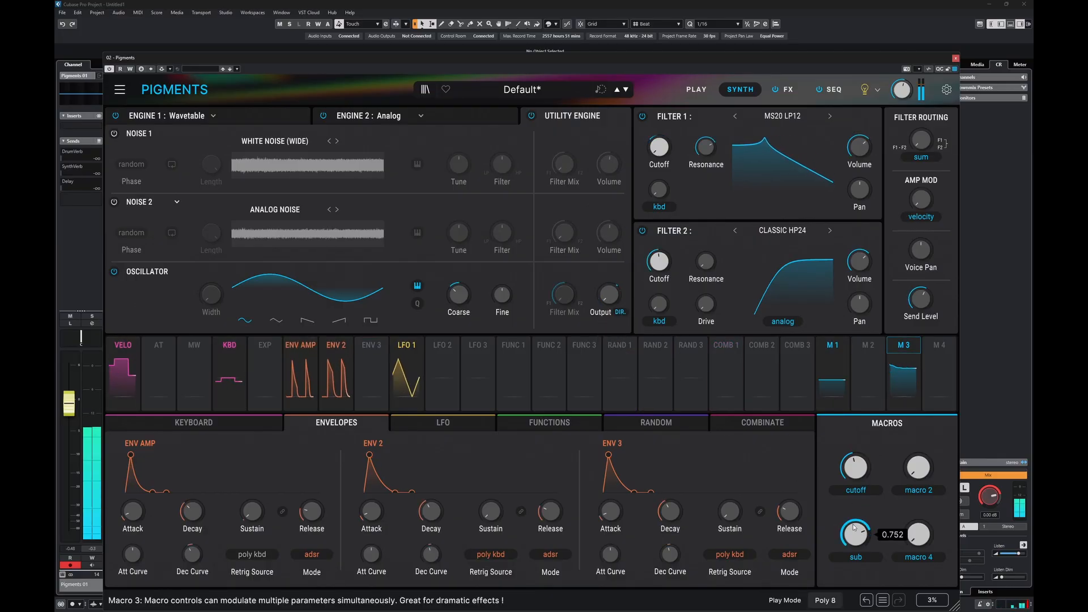
drag(854, 527, 853, 537)
Step: Try 0 st coarse tuning and a square wave on the utility oscillator, and restore its sine wave and lower tuning
drag(459, 295, 458, 286)
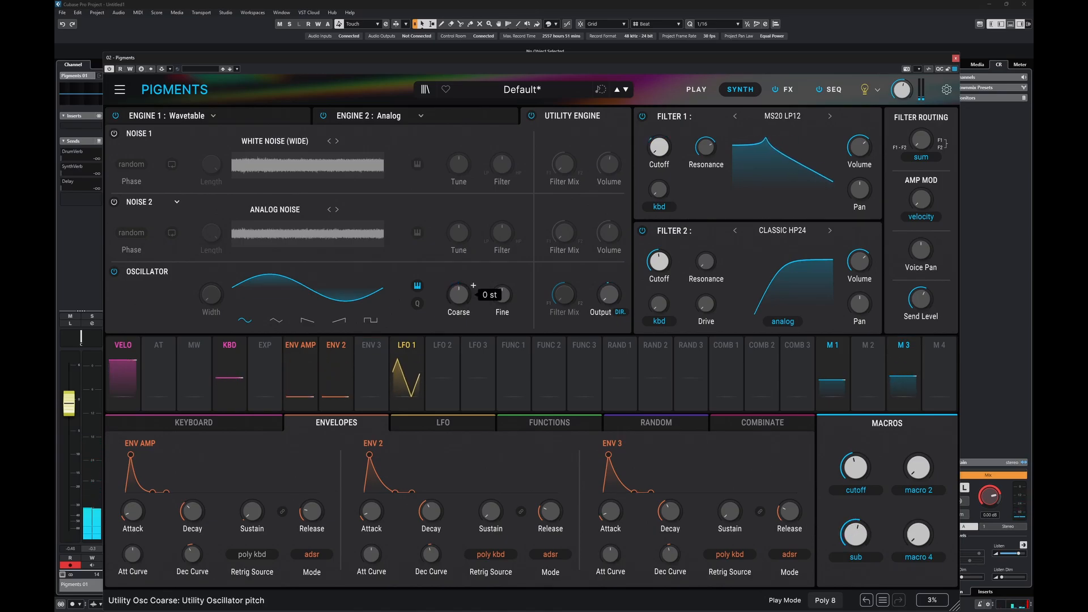
drag(855, 534, 855, 526)
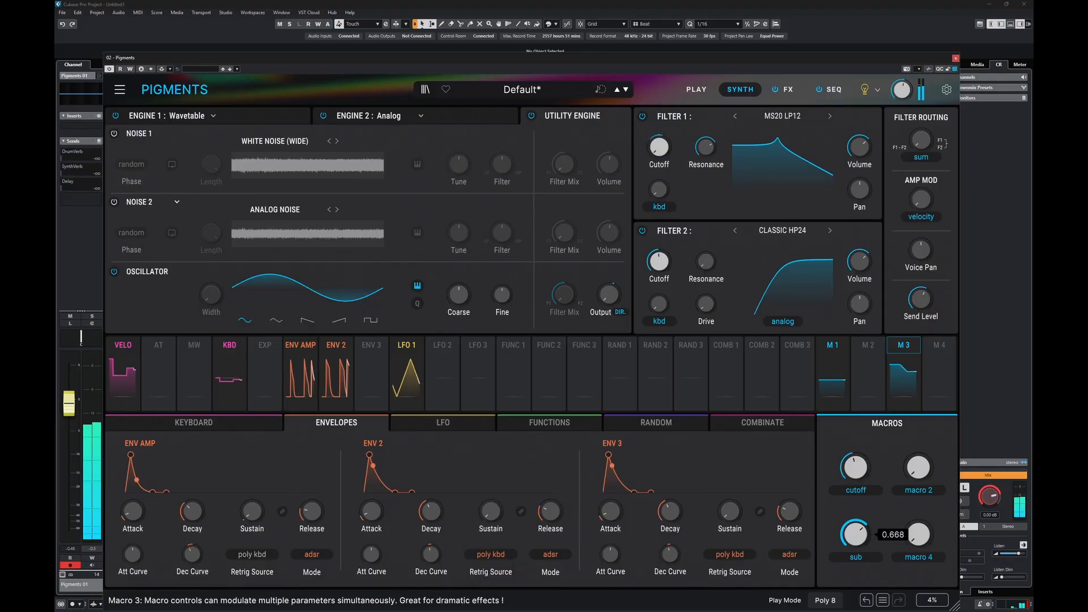
click(377, 323)
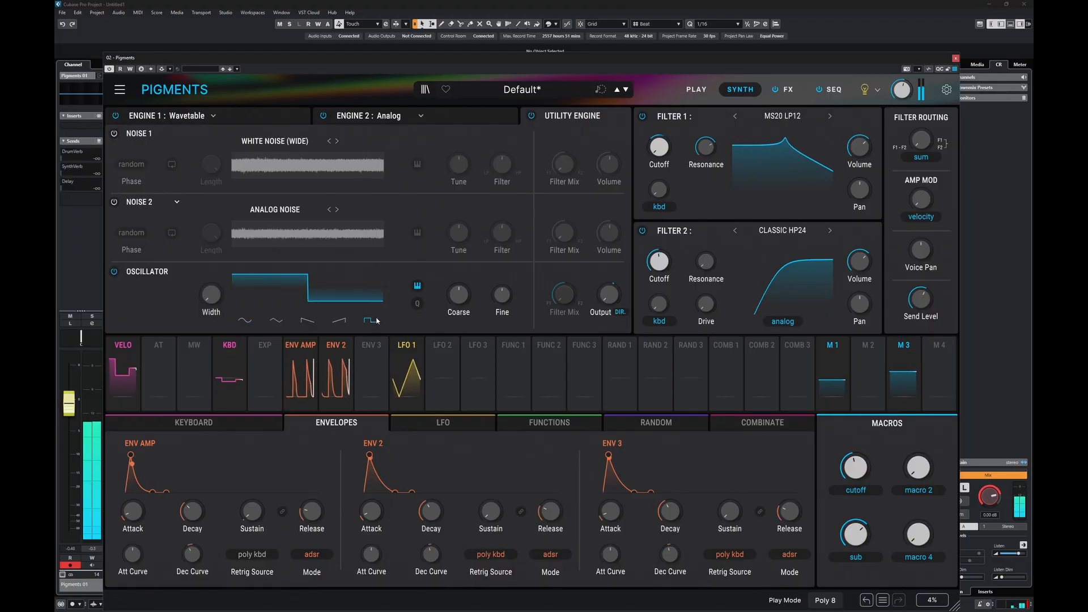
click(245, 321)
scroll(473, 285, down, 6)
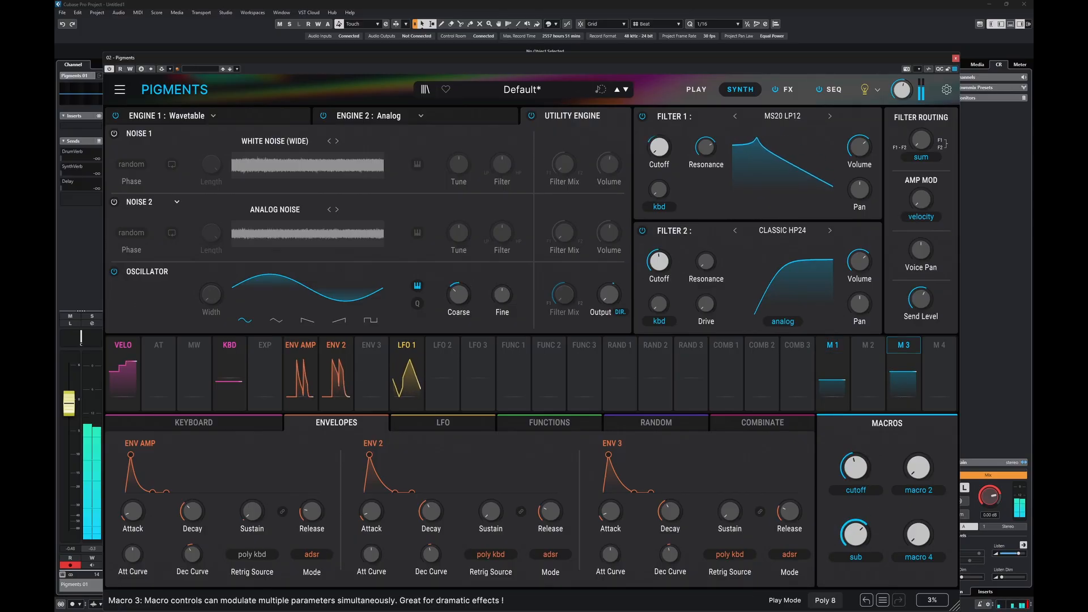
Step: Lower the high-pass cutoff of FX B's distortion to around 65 Hz and readjust the cutoff macro
click(788, 89)
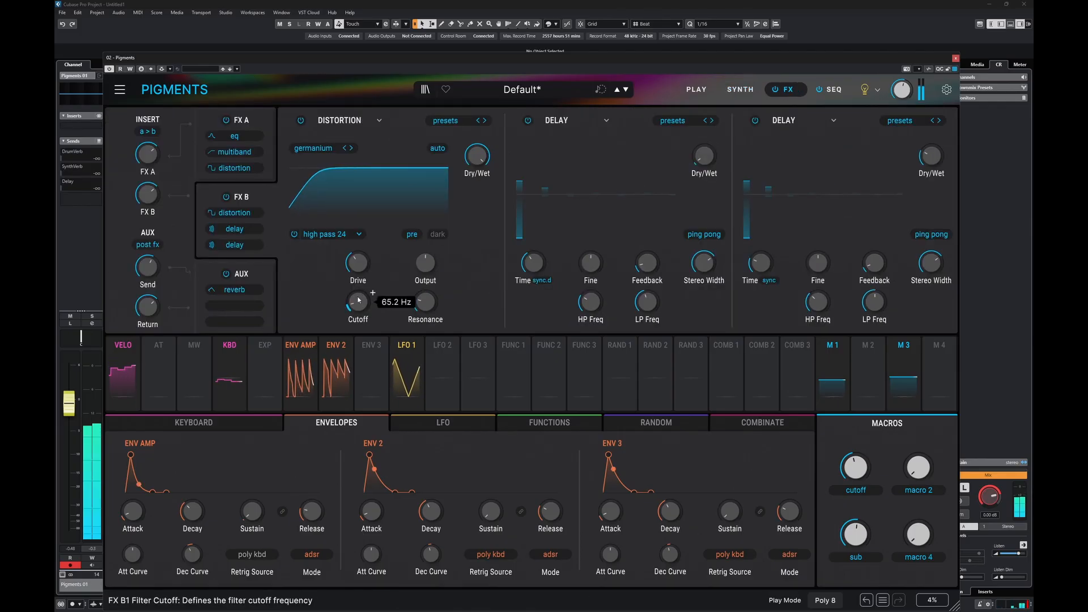
drag(358, 301, 354, 306)
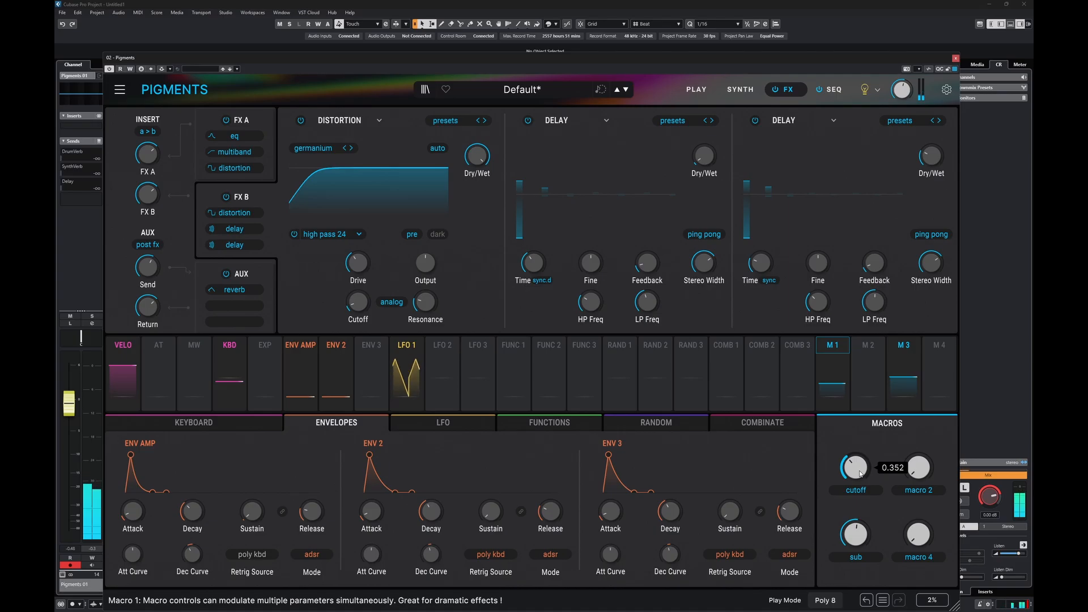
drag(860, 474, 859, 471)
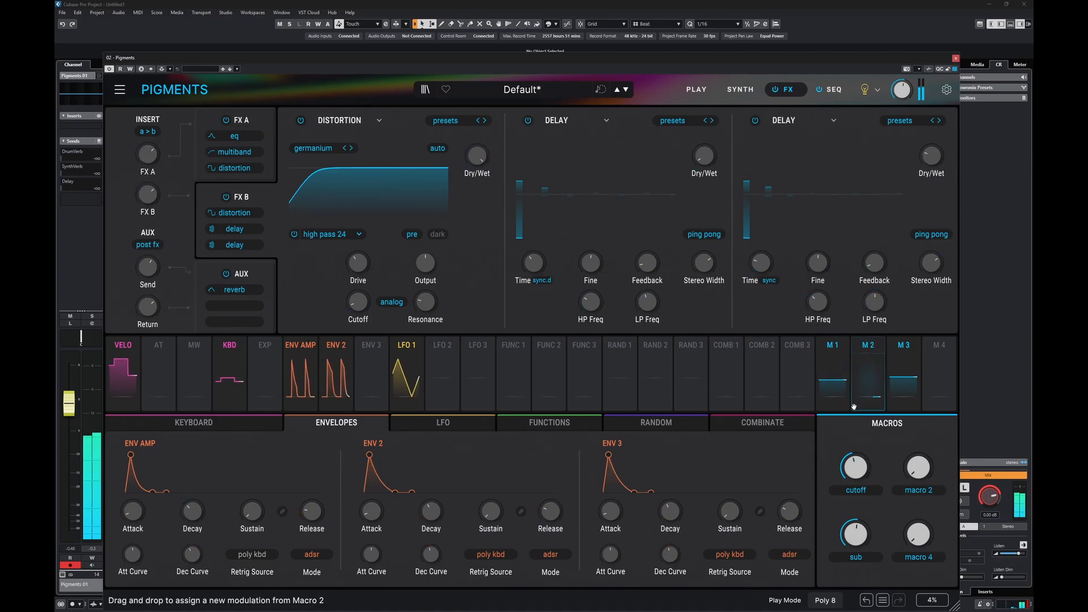
Step: Regenerate the random natural minor sequence several times and lower the cutoff macro between generations
click(824, 90)
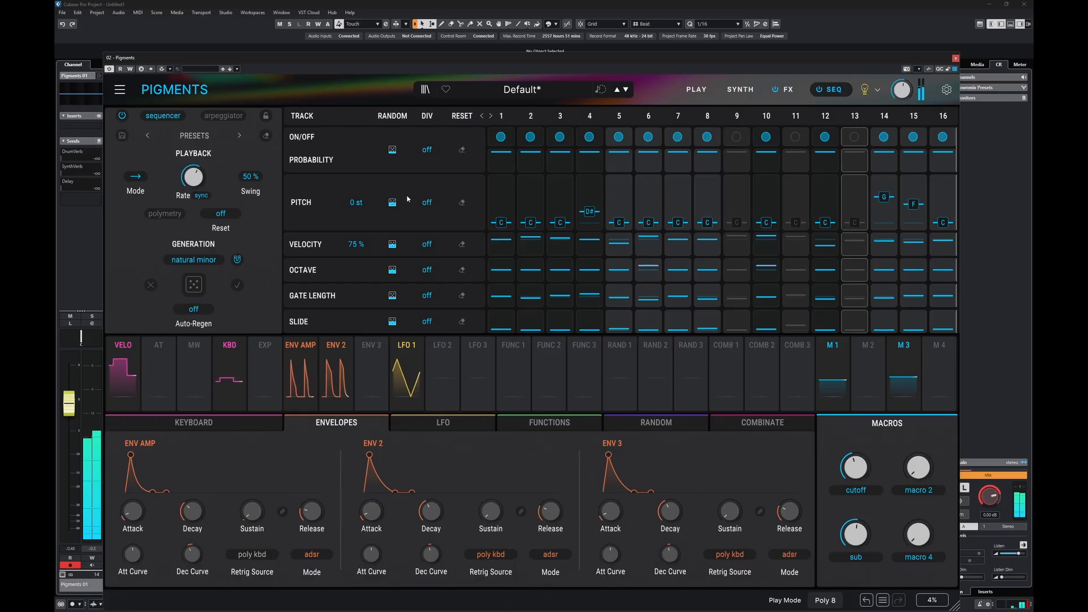
click(194, 291)
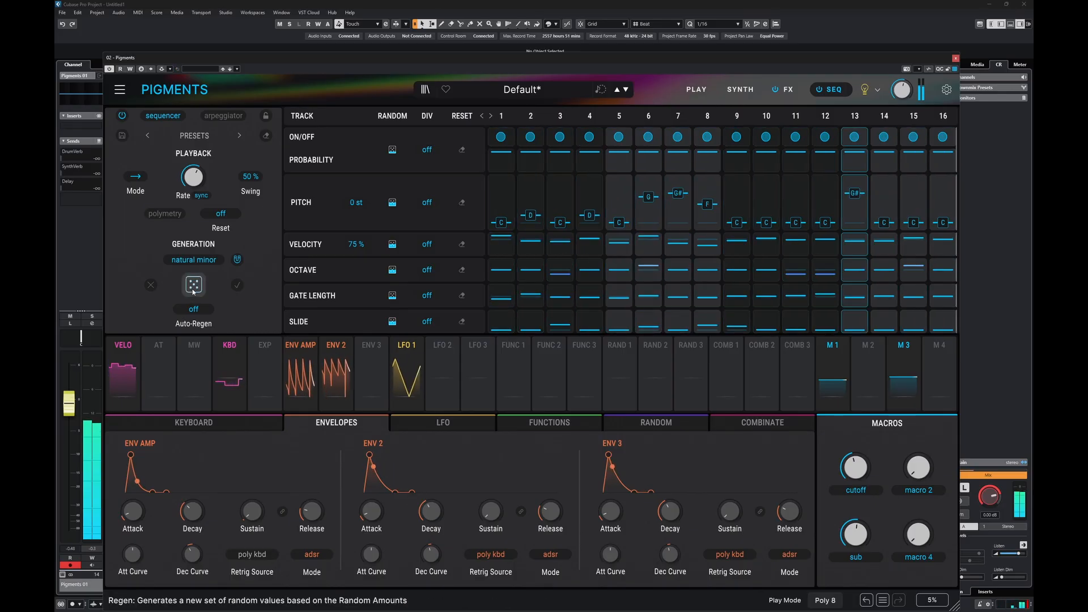
click(193, 291)
click(193, 291)
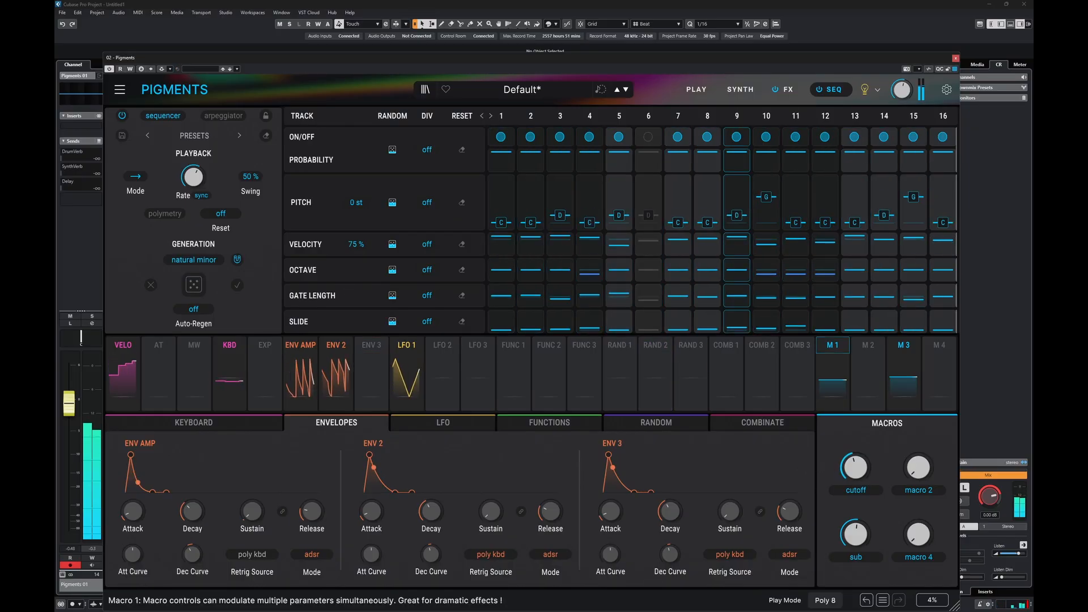
drag(856, 467, 856, 488)
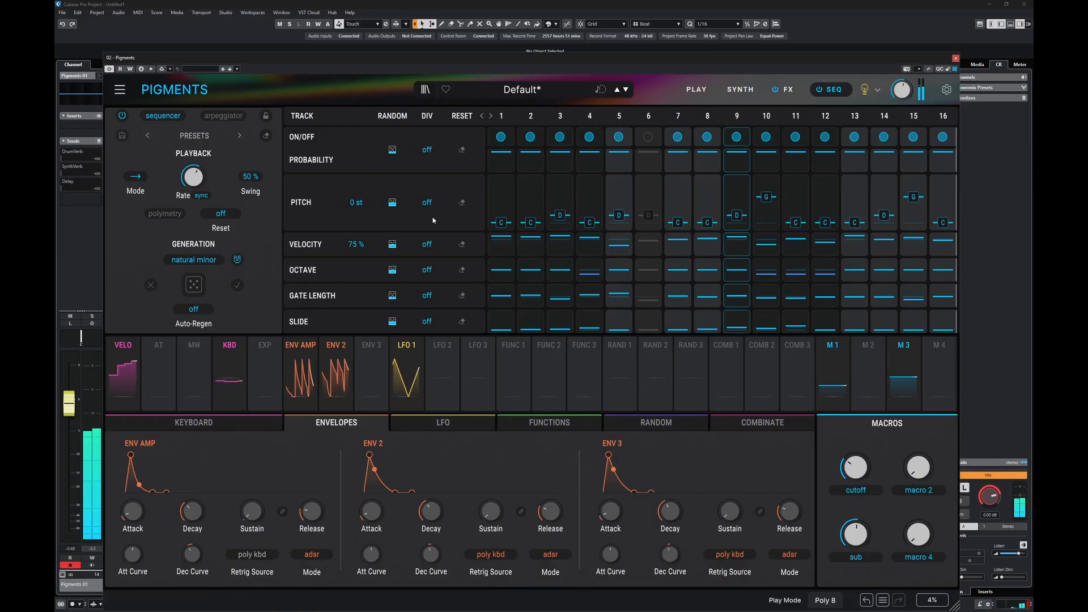
click(196, 287)
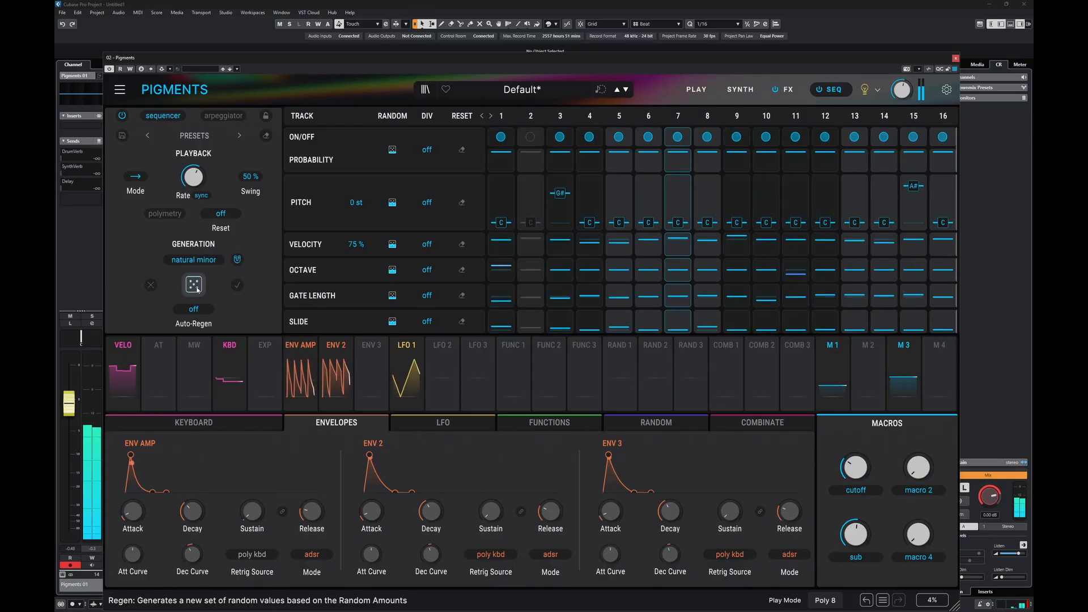
Step: Check the effects and synth pages, and generate another random pattern in the sequencer
click(791, 91)
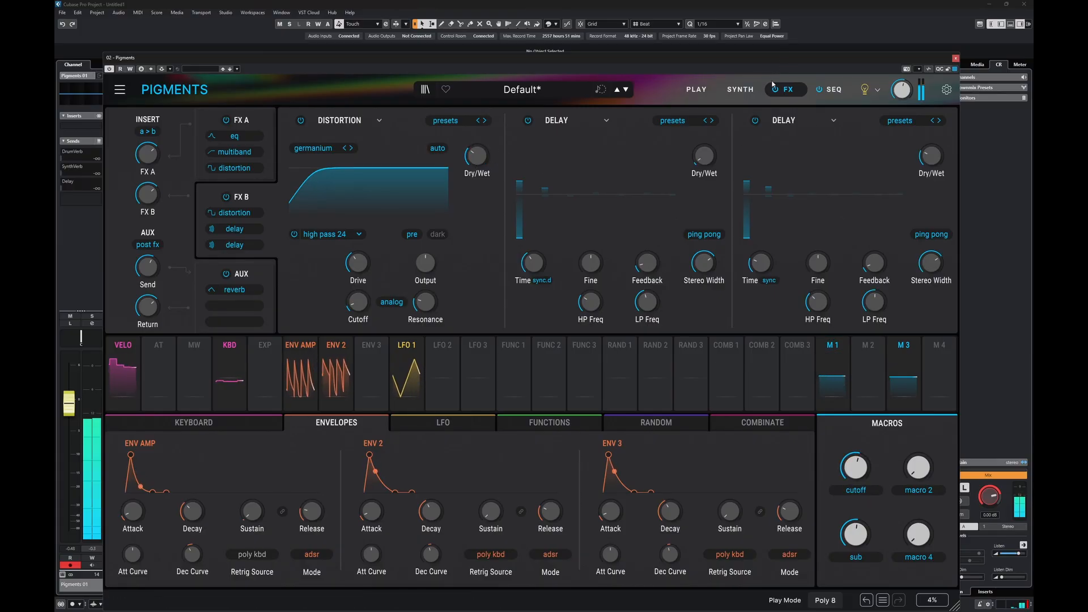
click(740, 88)
click(829, 89)
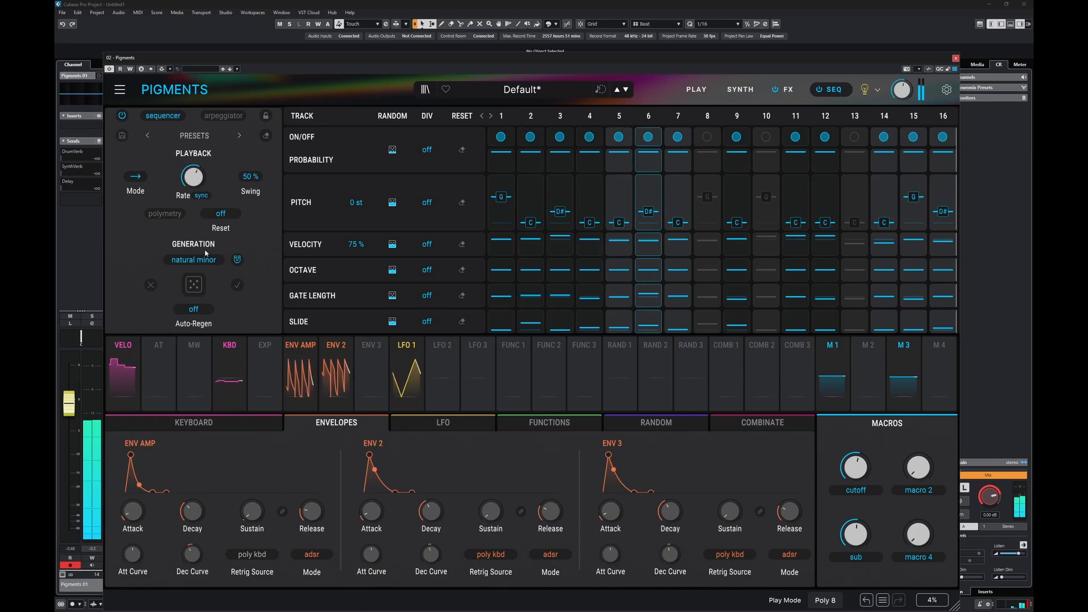
click(201, 287)
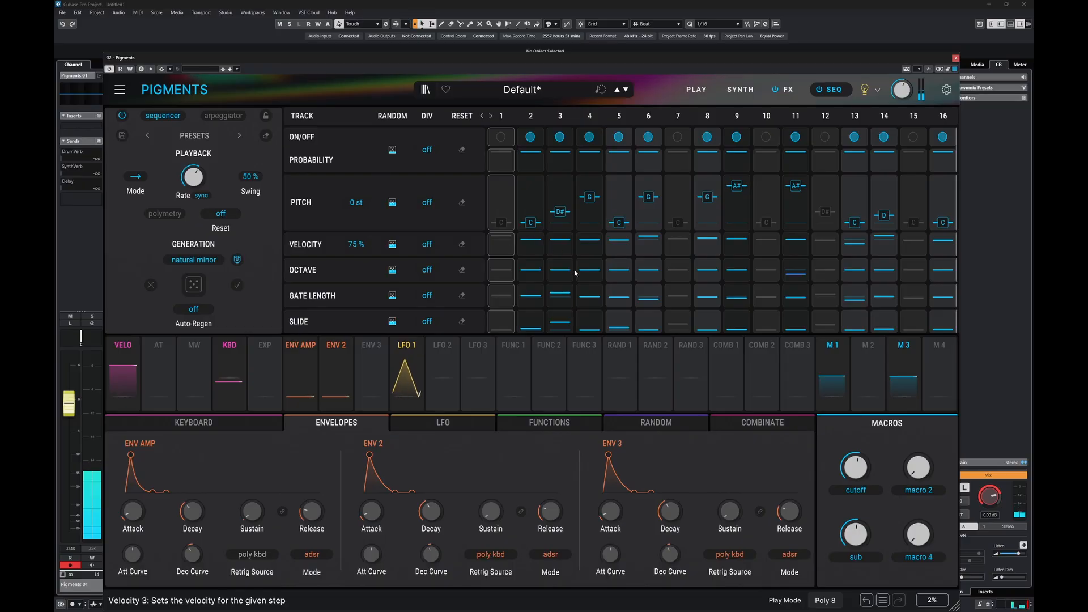
Step: Turn down Filter 1's resonance, assign macro 2 to modulate it, and rename the macro "res"
click(740, 89)
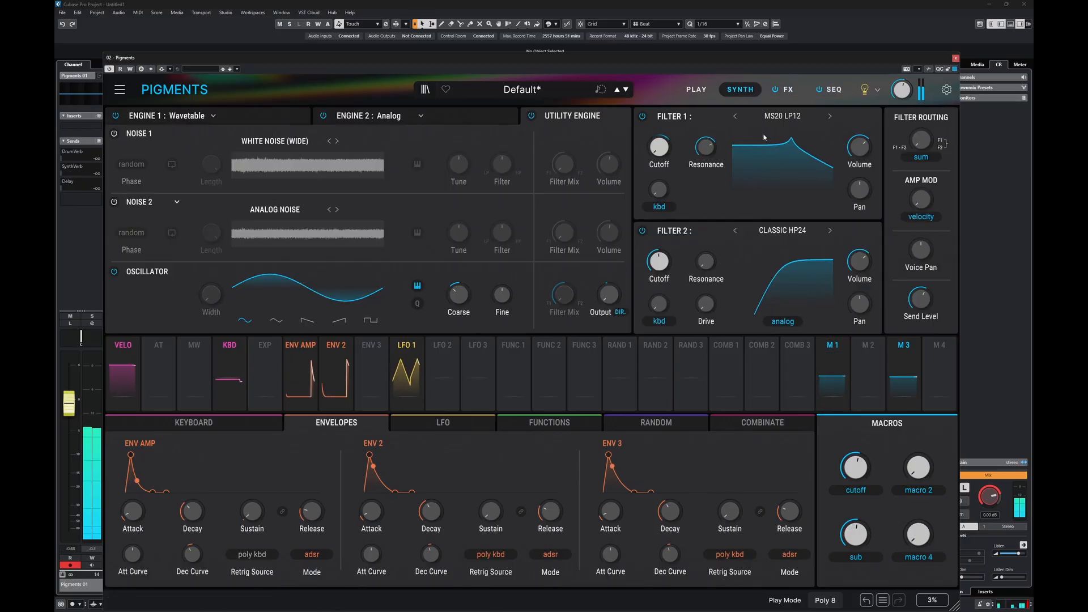
drag(706, 148, 706, 164)
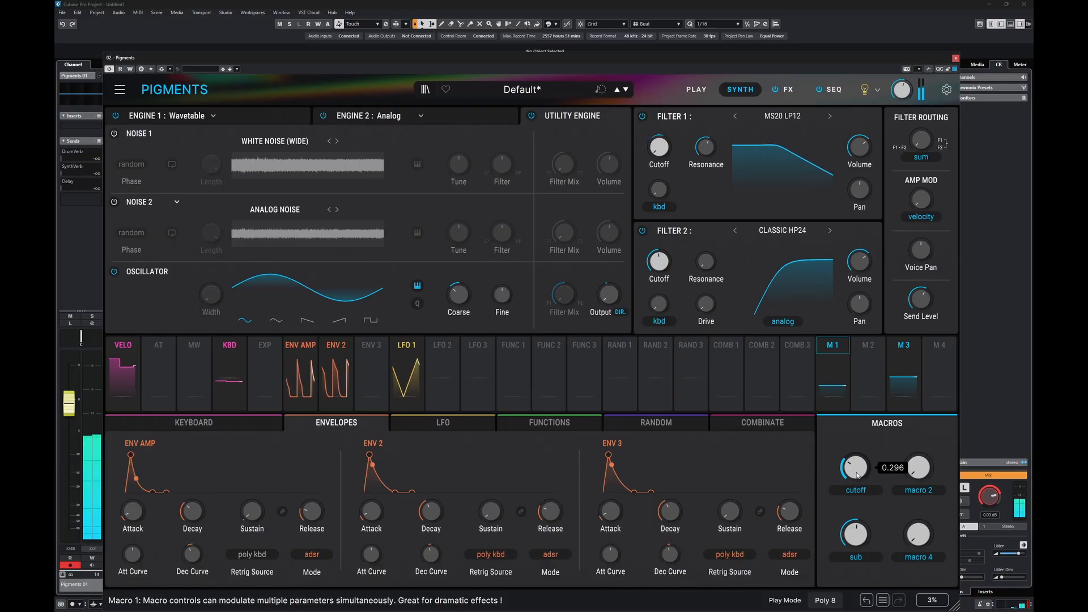
drag(905, 490, 705, 162)
double_click(918, 490)
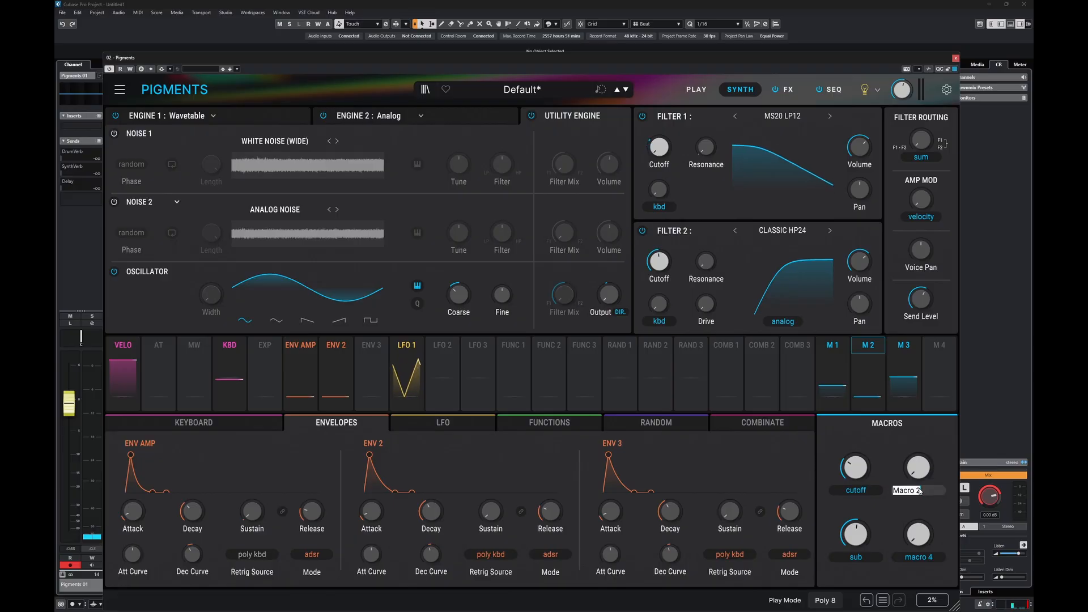
key(Return)
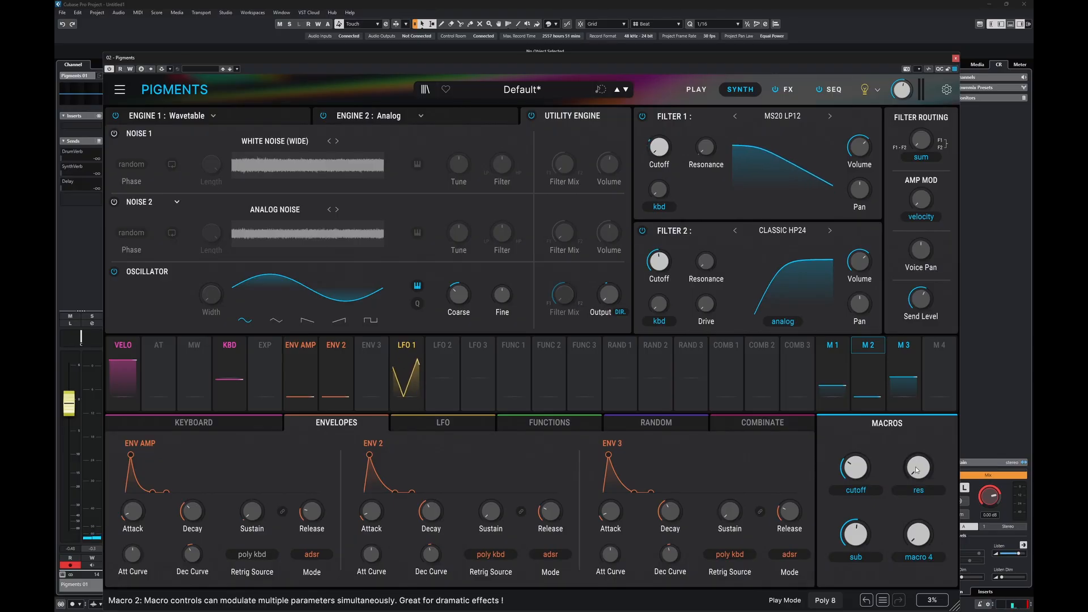
Step: Sweep the res, cutoff and sub macros over the playing sequence, leaving all three set above halfway
drag(922, 471, 922, 368)
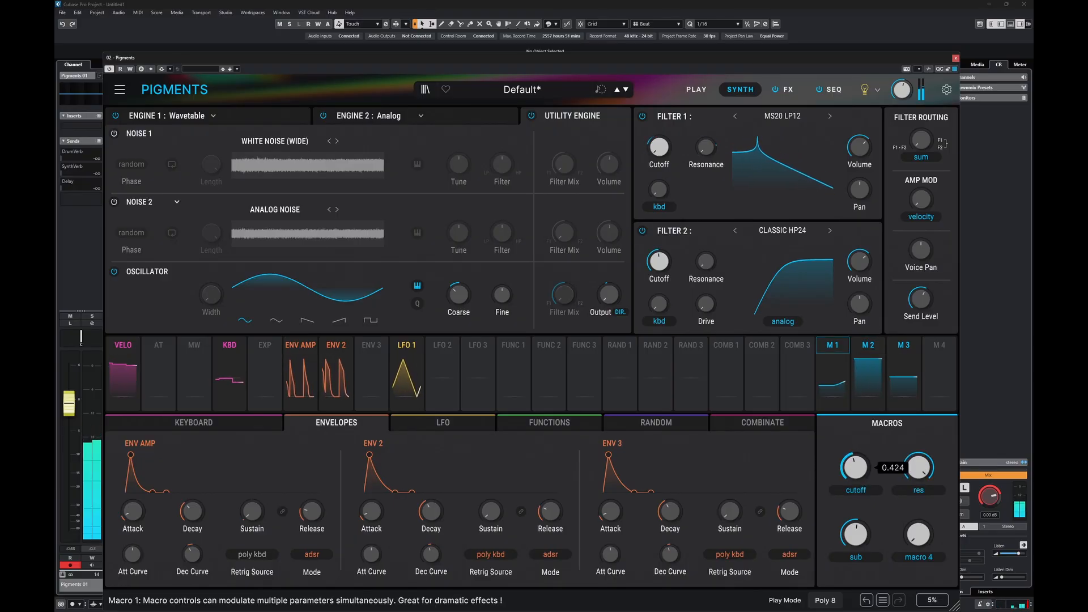
drag(857, 469, 920, 520)
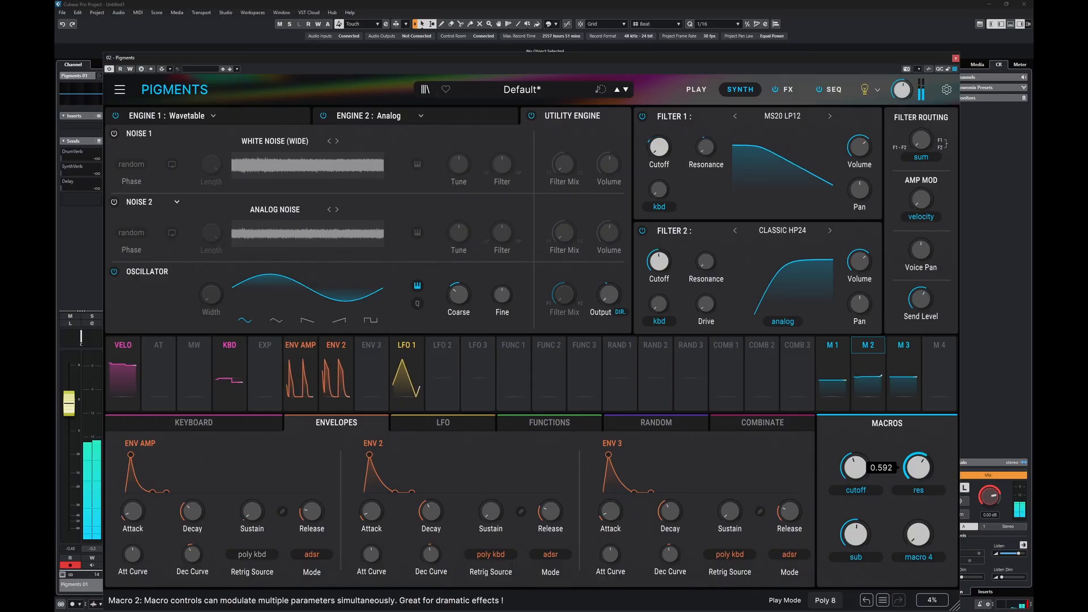
drag(919, 469, 856, 453)
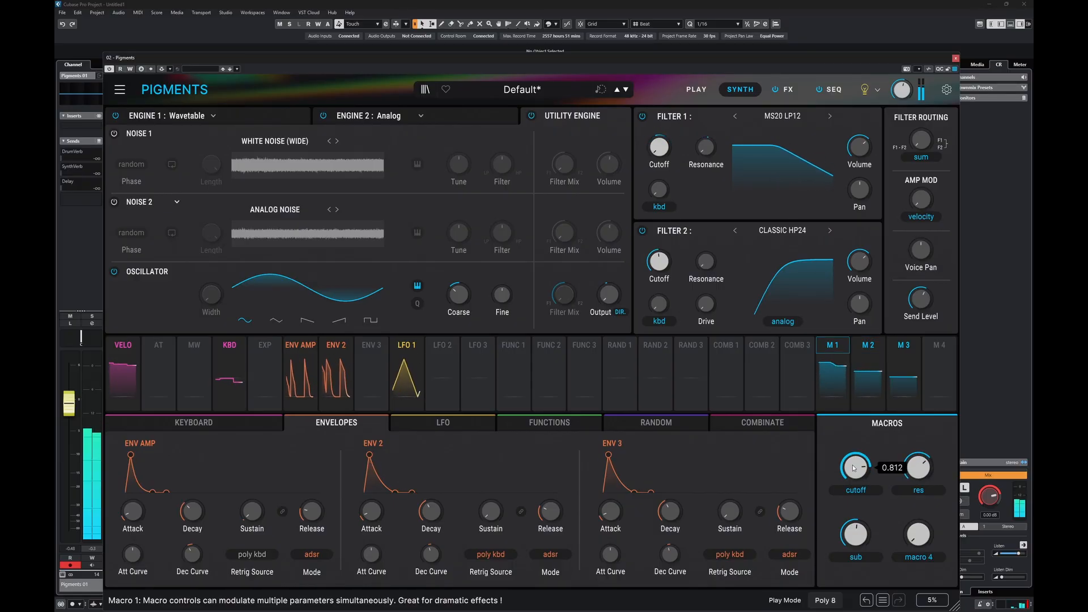
drag(855, 535, 856, 430)
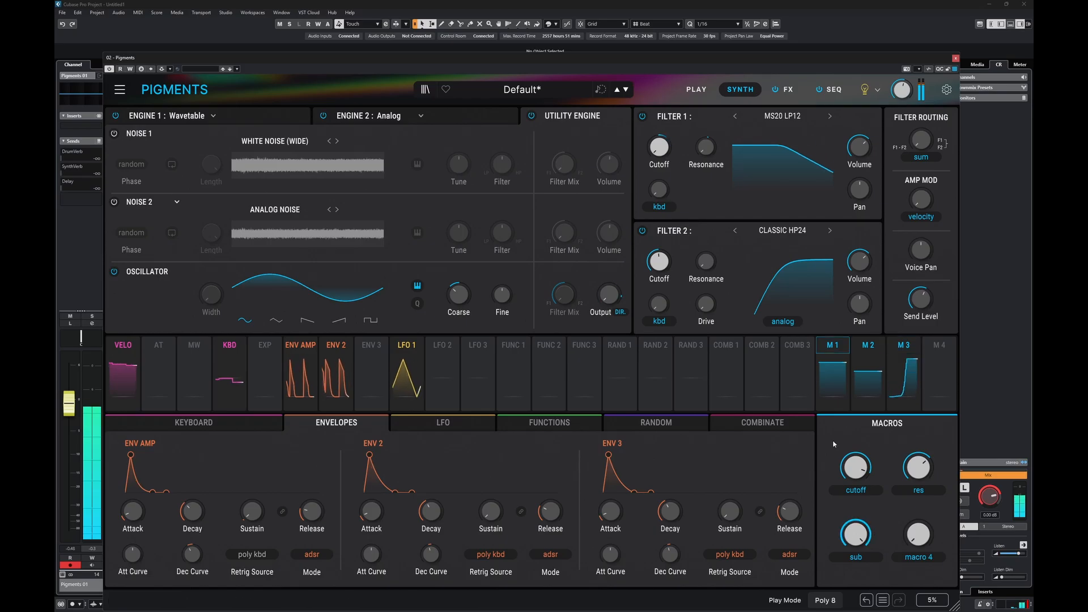
drag(855, 533, 855, 546)
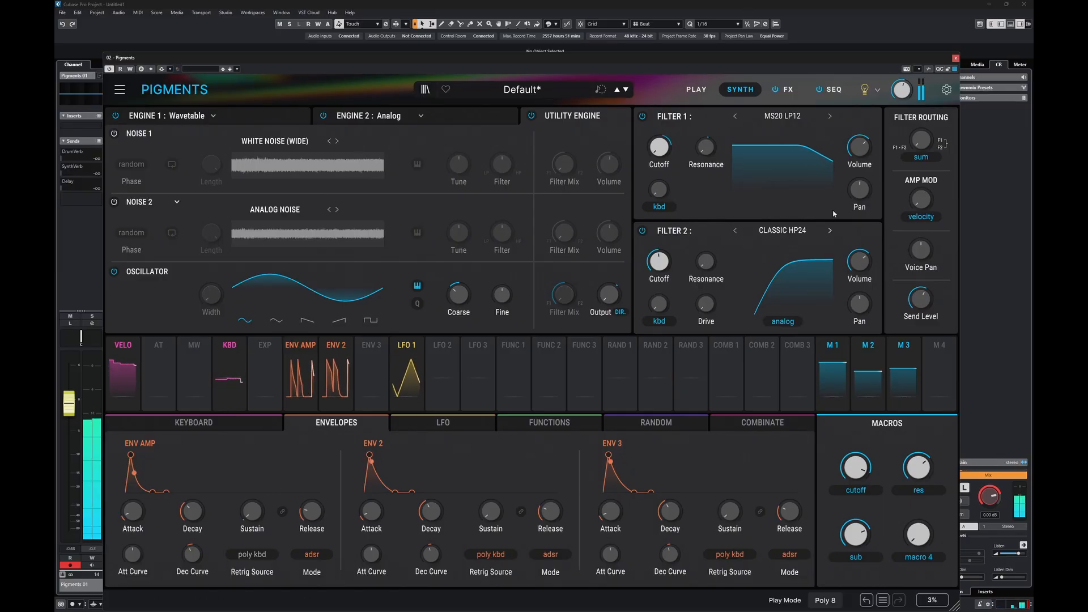
mouse_move(857, 467)
mouse_down()
mouse_move(856, 477)
mouse_move(855, 461)
mouse_up()
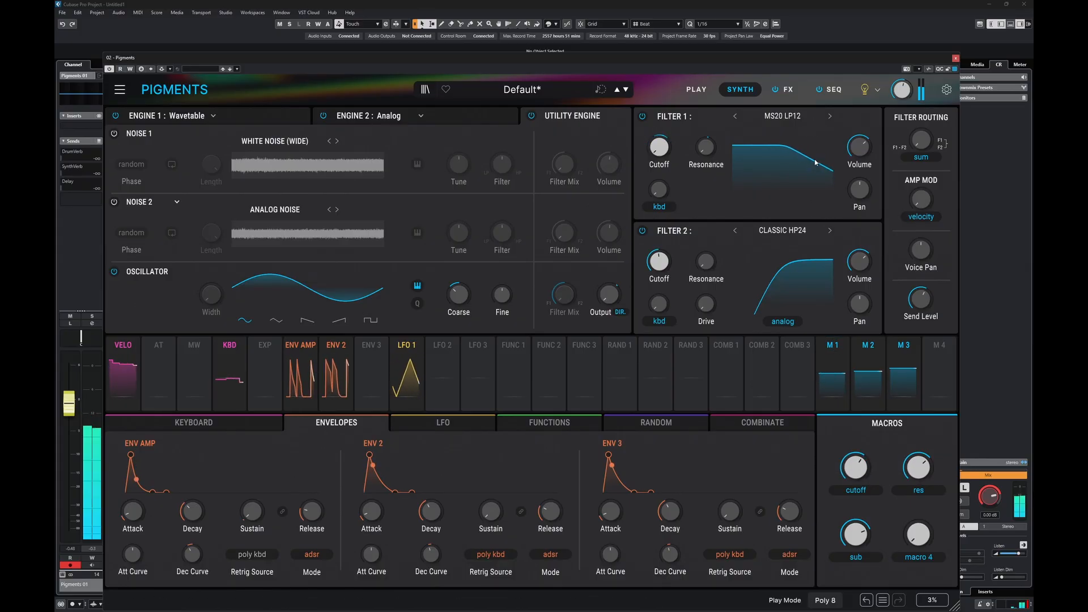
Step: Change the sequencer's generation scale to Acid Sour and regenerate the random pattern repeatedly
click(830, 89)
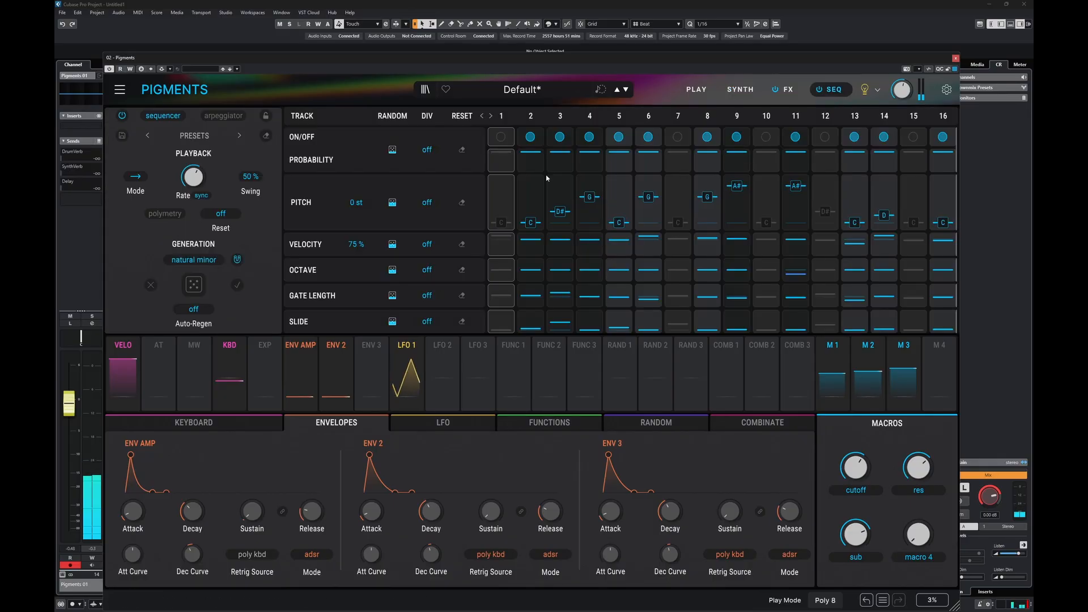
click(210, 260)
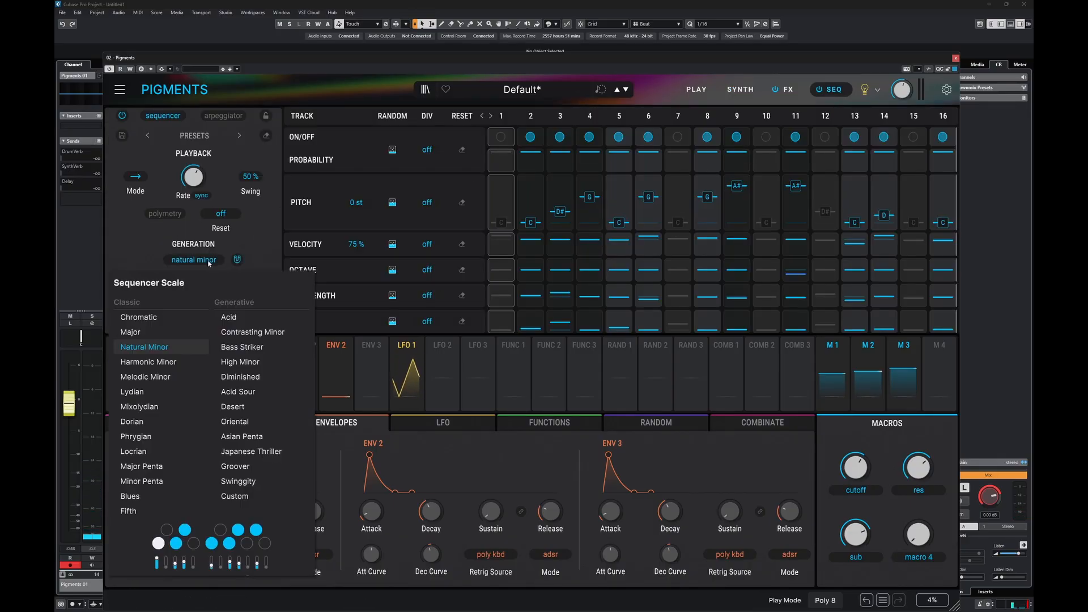
click(253, 393)
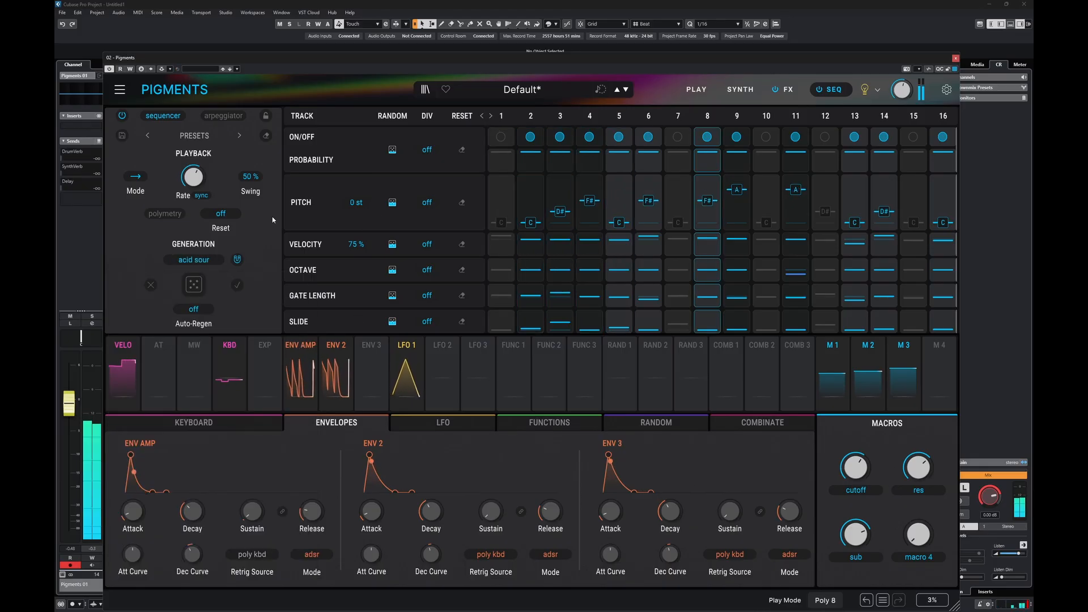
click(191, 289)
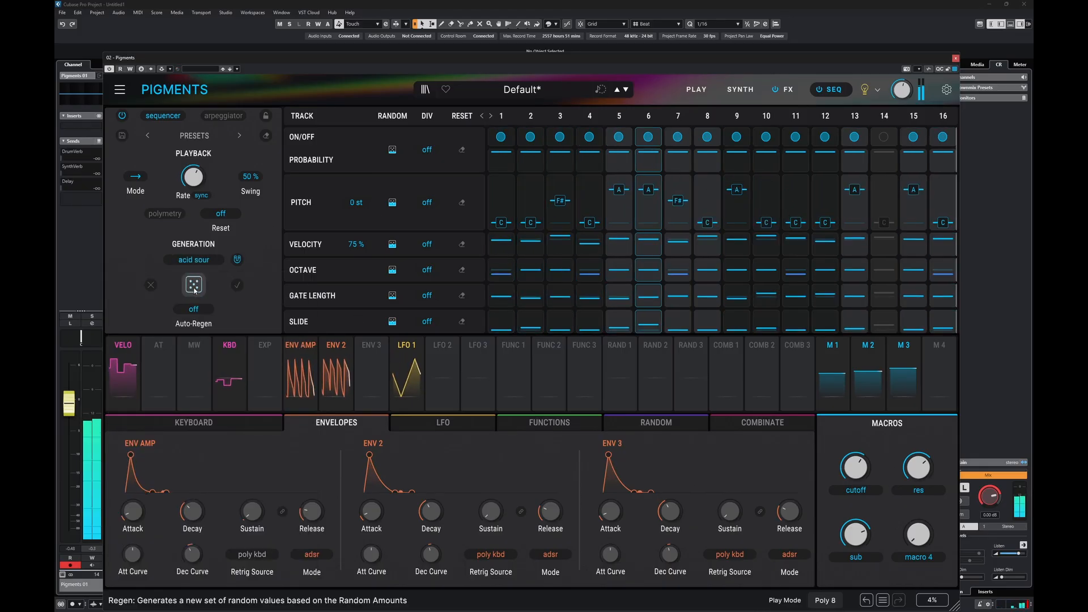
click(194, 287)
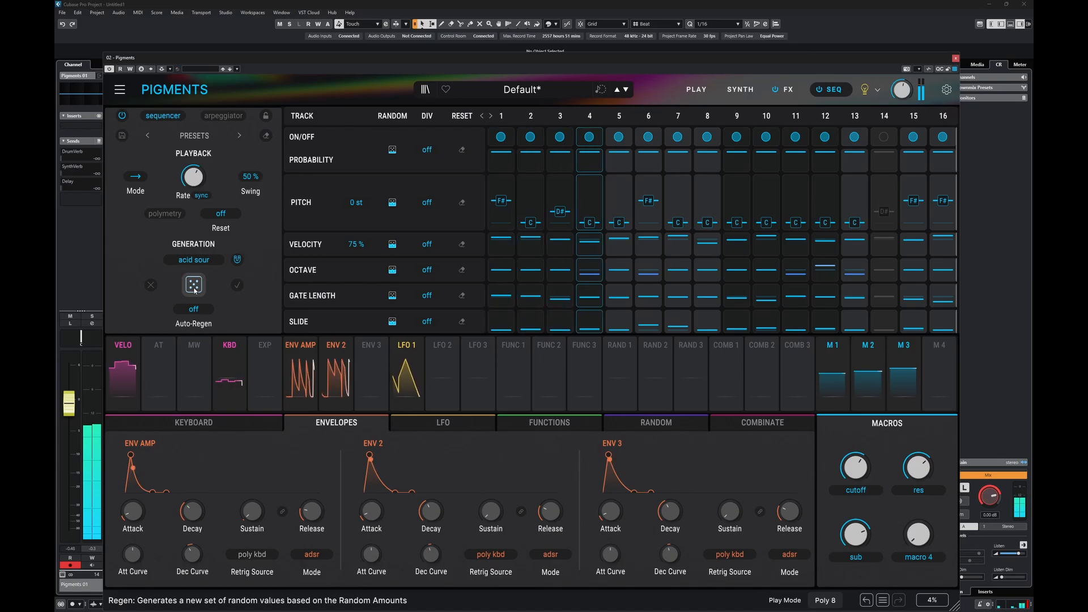
click(193, 288)
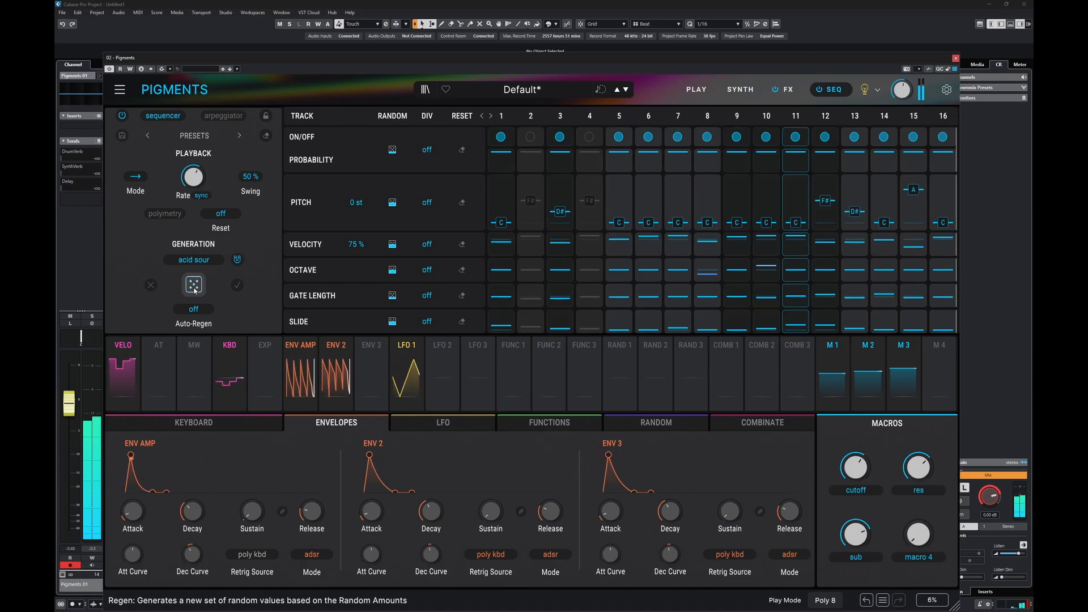
click(194, 289)
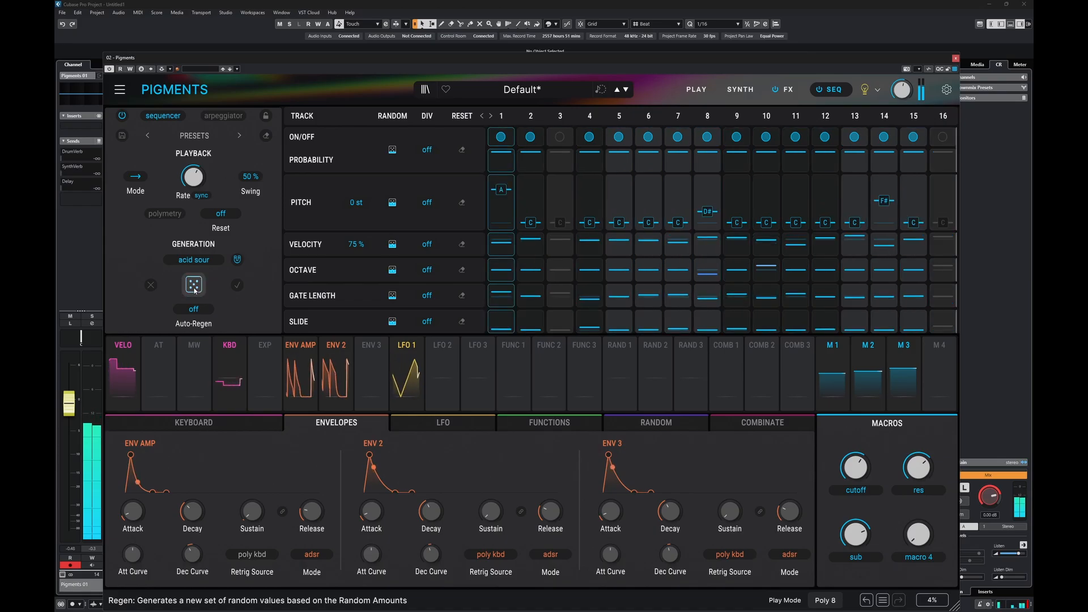
click(193, 289)
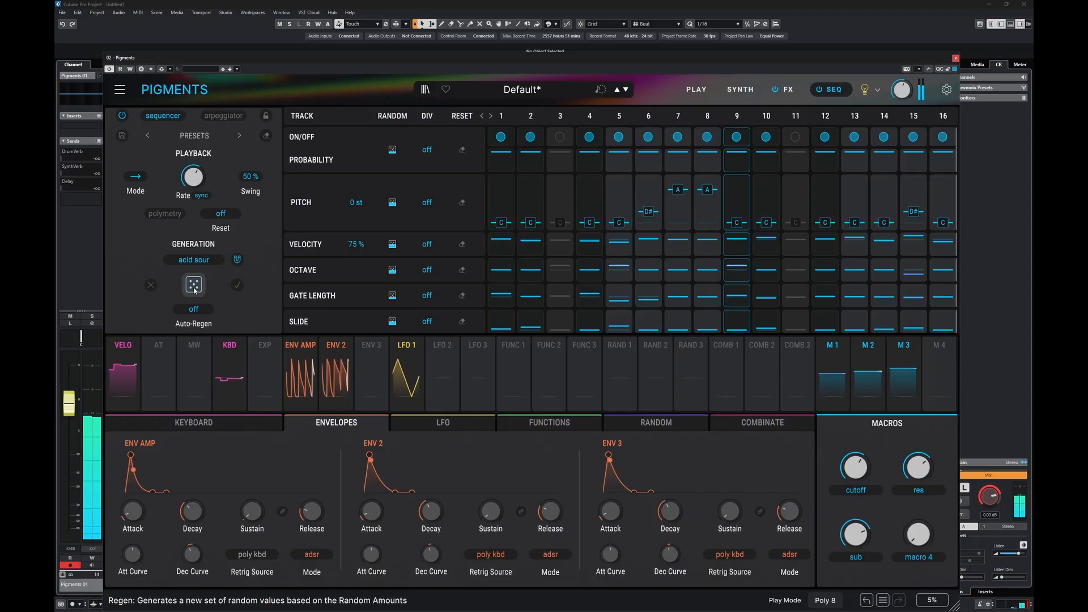
click(194, 288)
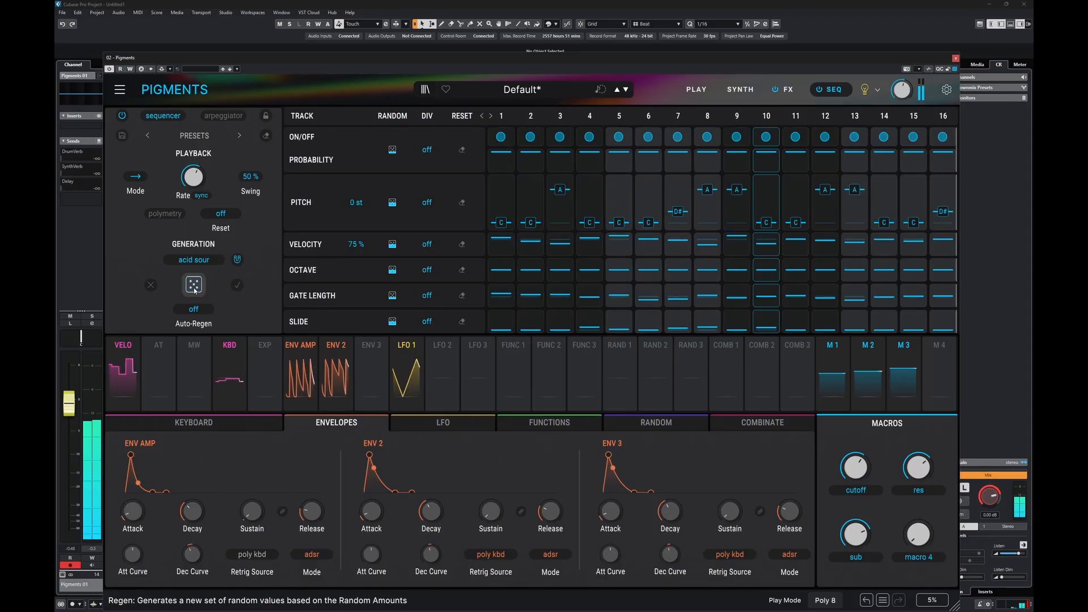
click(193, 288)
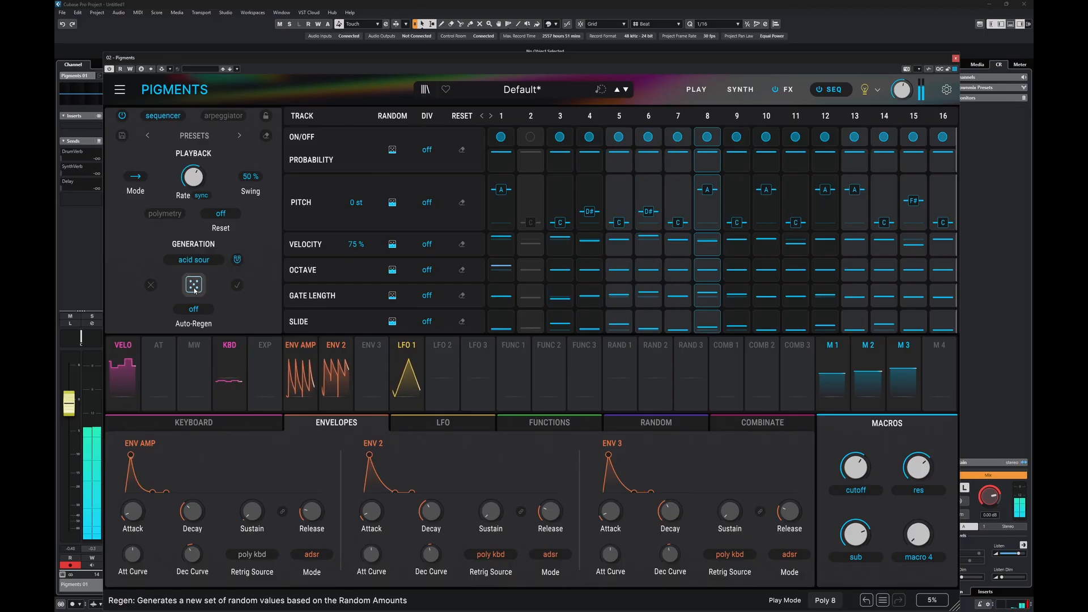
click(194, 289)
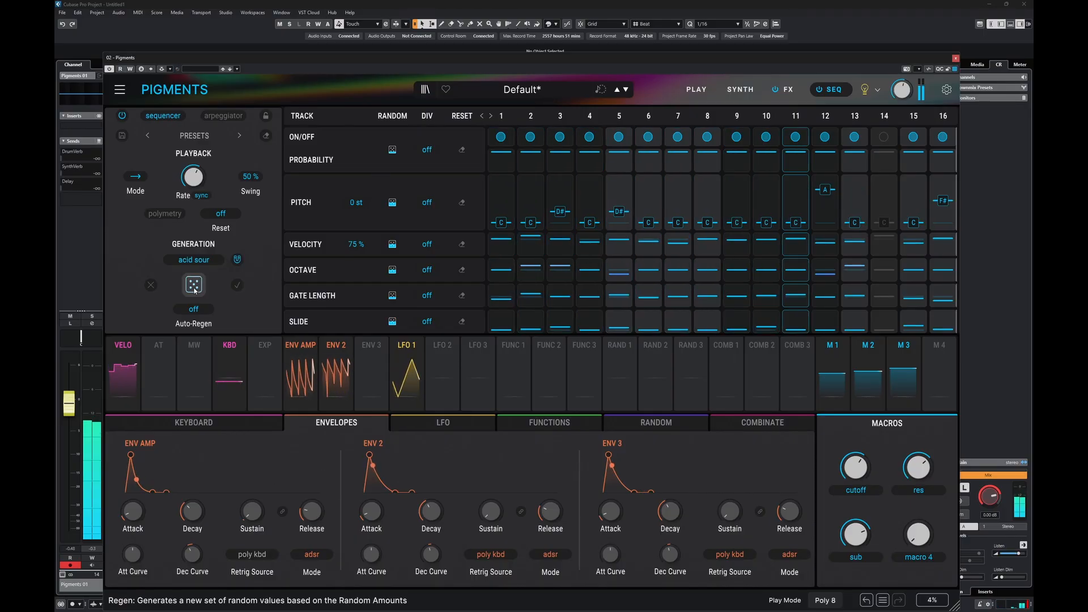
Step: Try automatic sequence regeneration every 1/2 bar, and set it to 1 bar
click(203, 312)
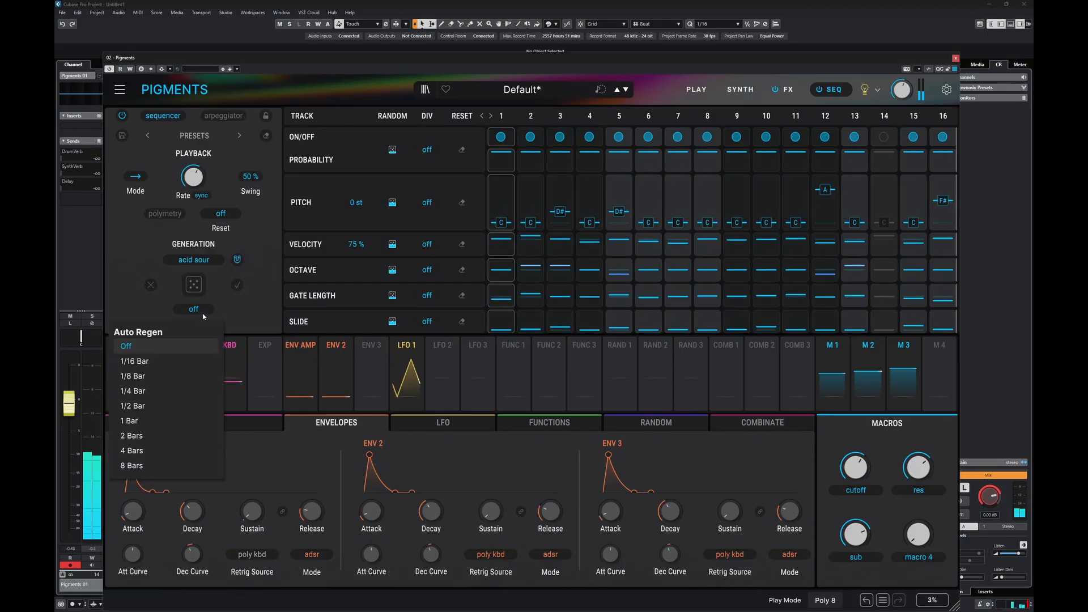
click(161, 405)
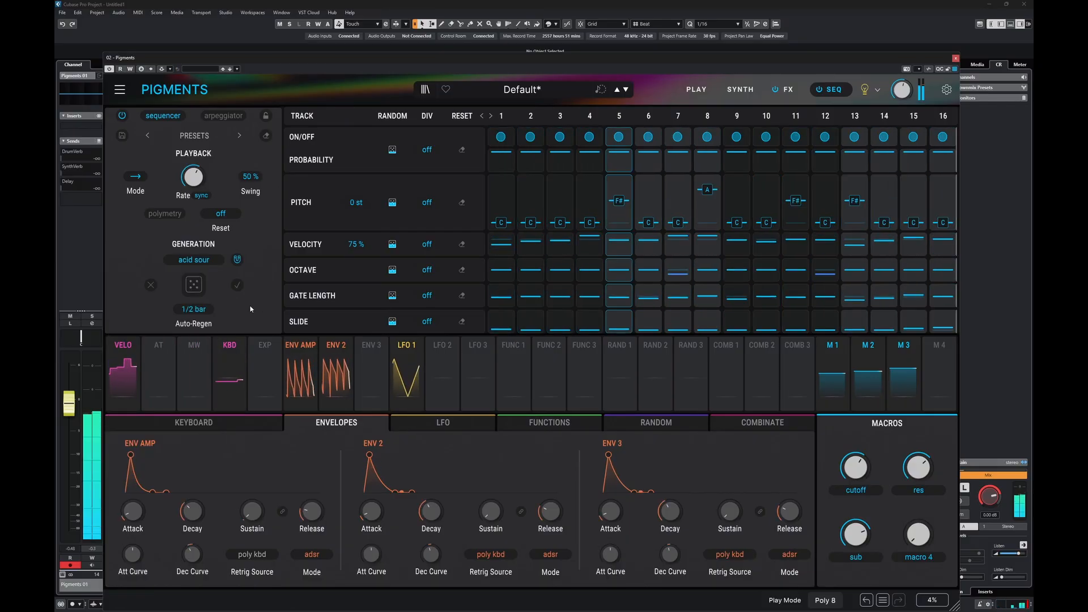
click(193, 309)
click(160, 421)
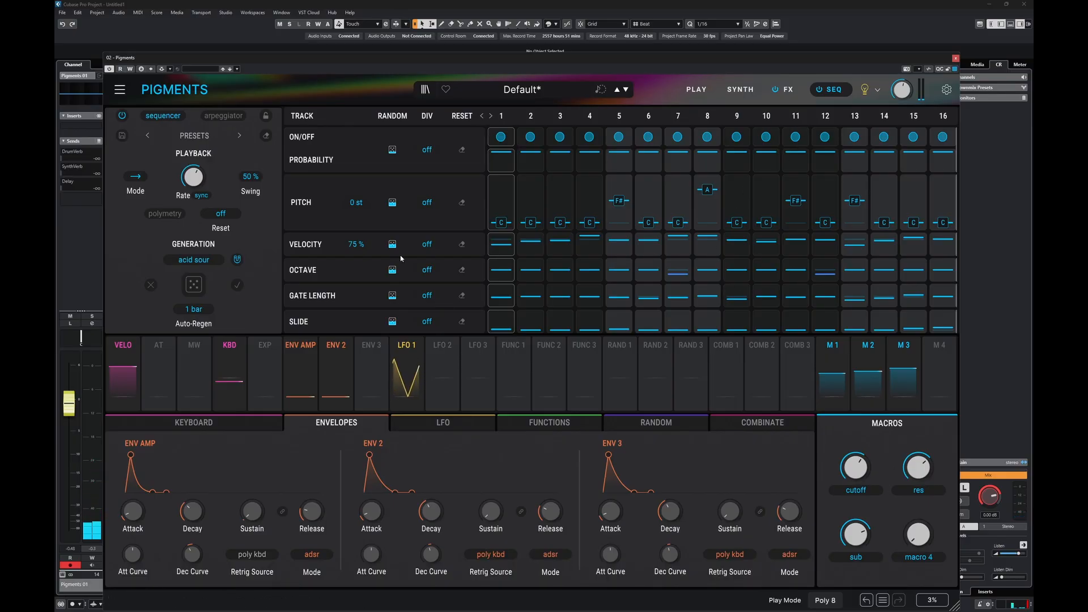
Step: Switch the sequencer scale to Acid, regenerate the pattern, and lower the cutoff macro to about 0.20
click(200, 260)
click(229, 317)
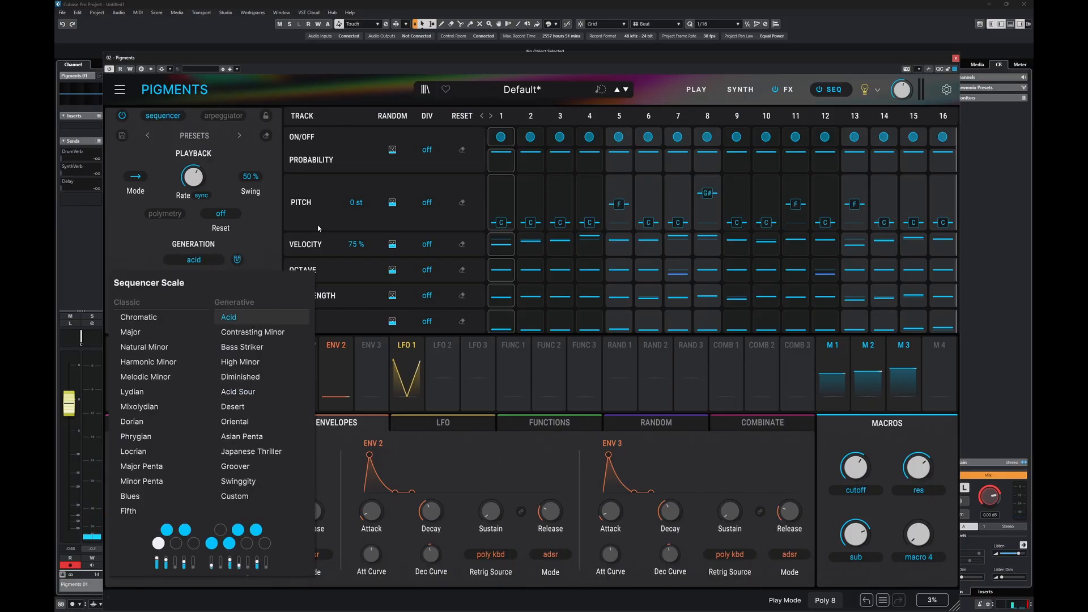
click(192, 291)
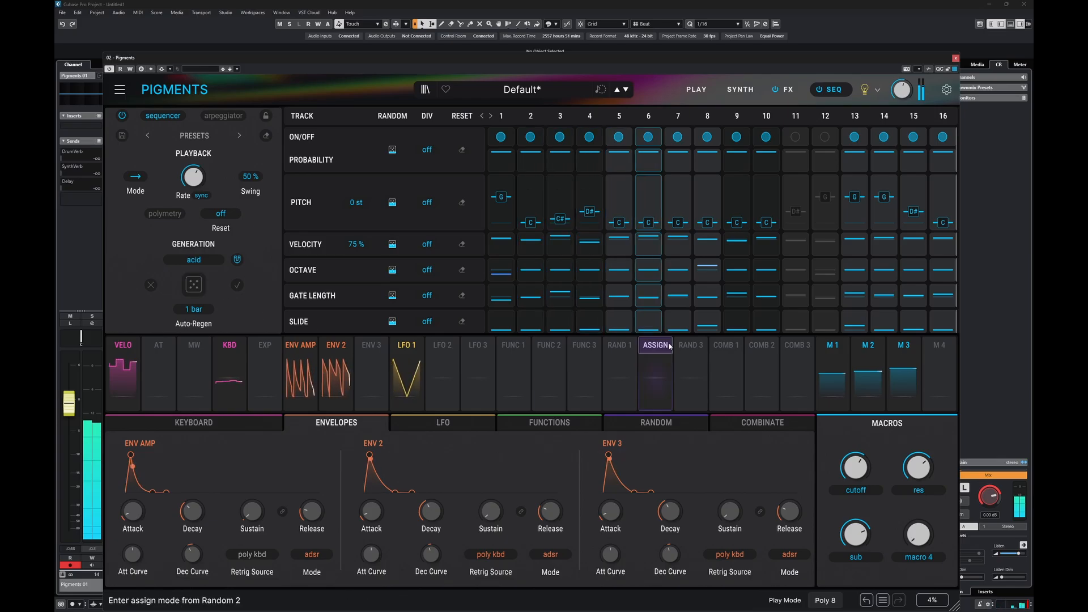
mouse_move(858, 470)
scroll(859, 470, down, 10)
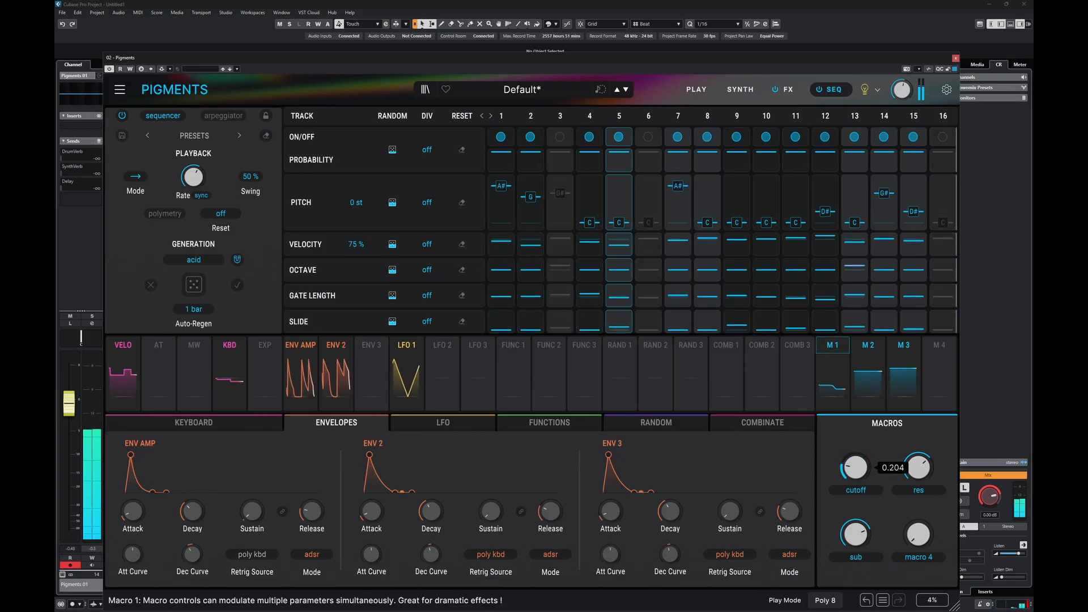
Step: Raise the cutoff macro to slightly above halfway while the acid sequence plays and regenerates
scroll(858, 470, up, 1)
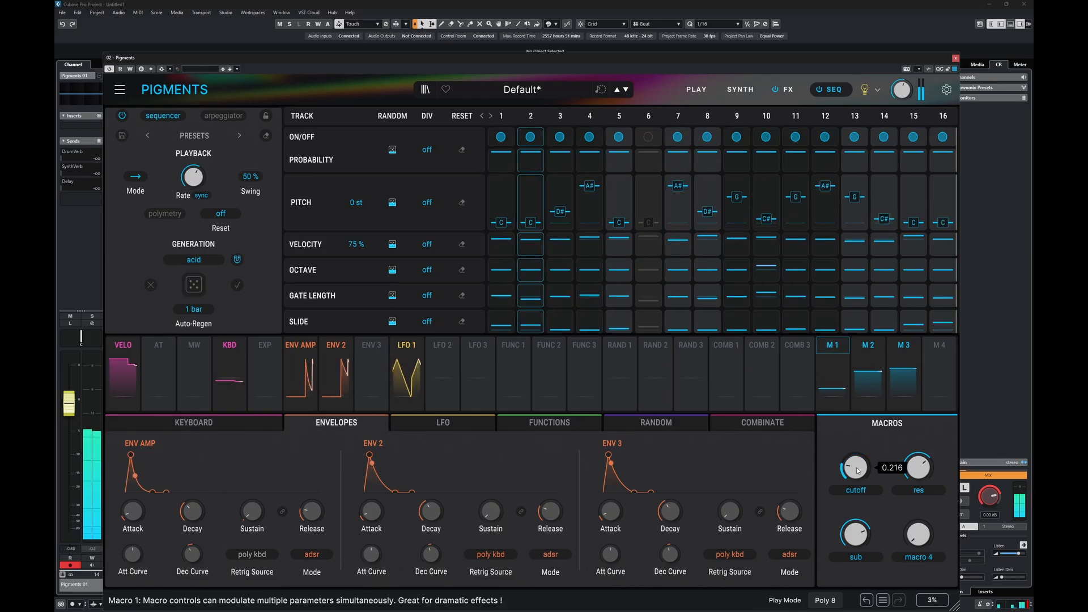
scroll(860, 465, up, 4)
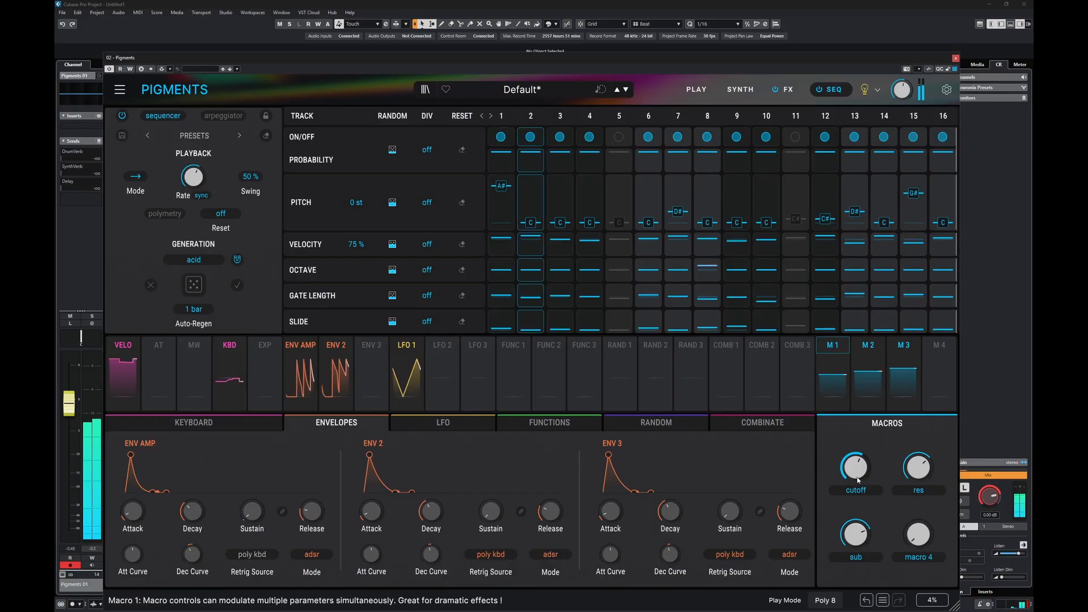
Step: Check the unison detune of Engine 2, switch to Engine 1, and set the cutoff macro to 0.400
click(761, 91)
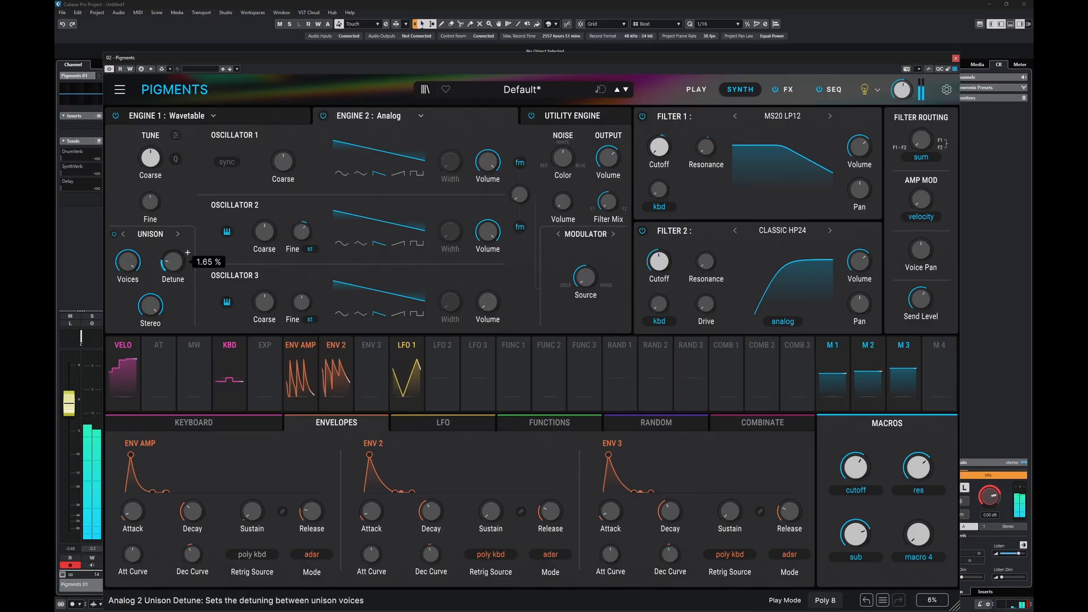
click(240, 121)
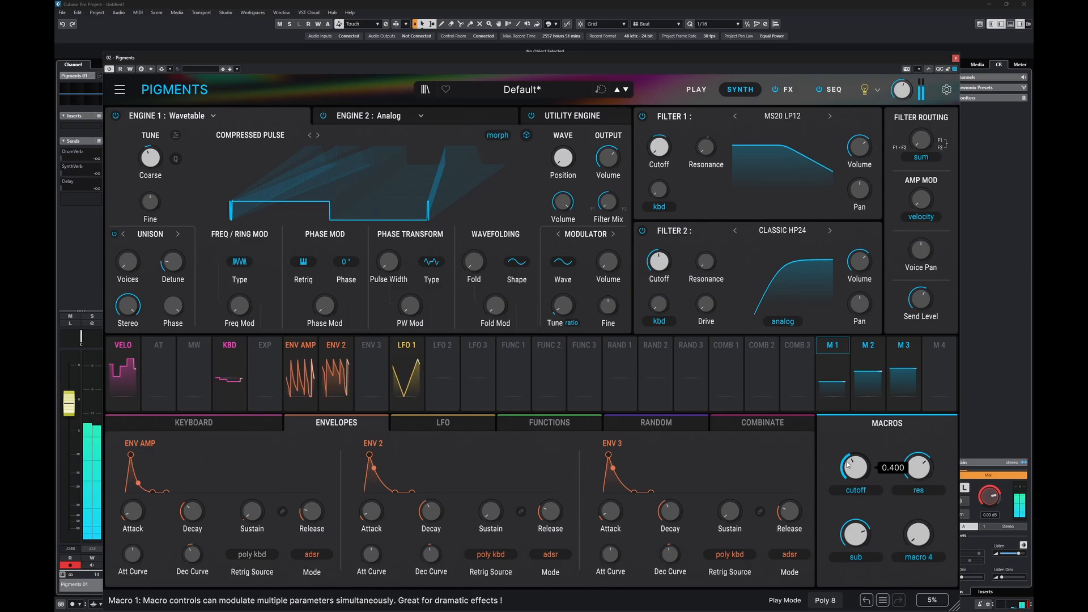
Step: Raise the dry/wet mix of the germanium distortion in the FX B chain
click(794, 93)
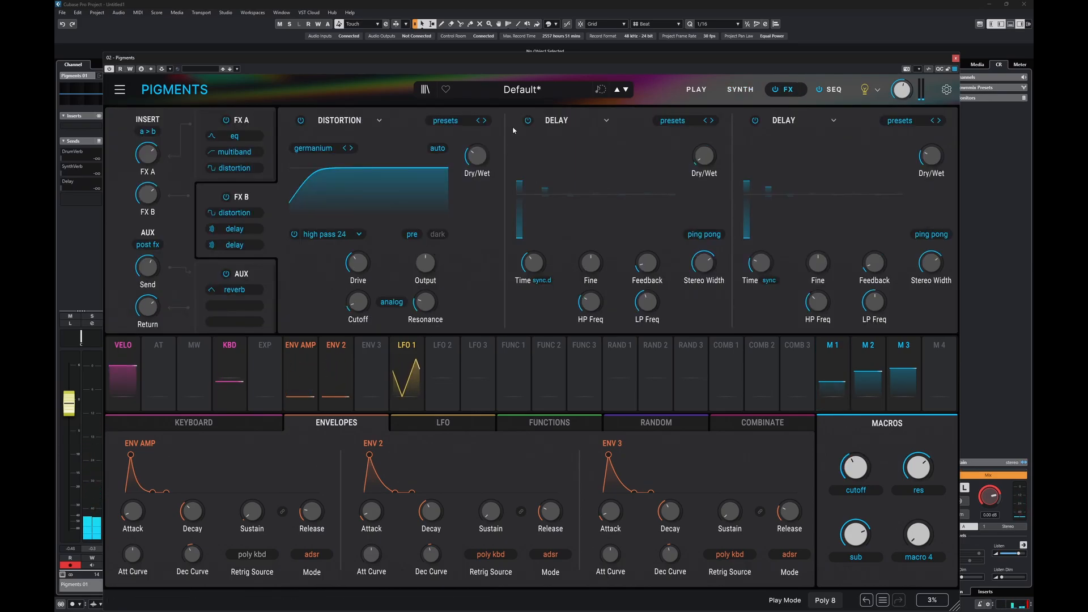
mouse_move(477, 161)
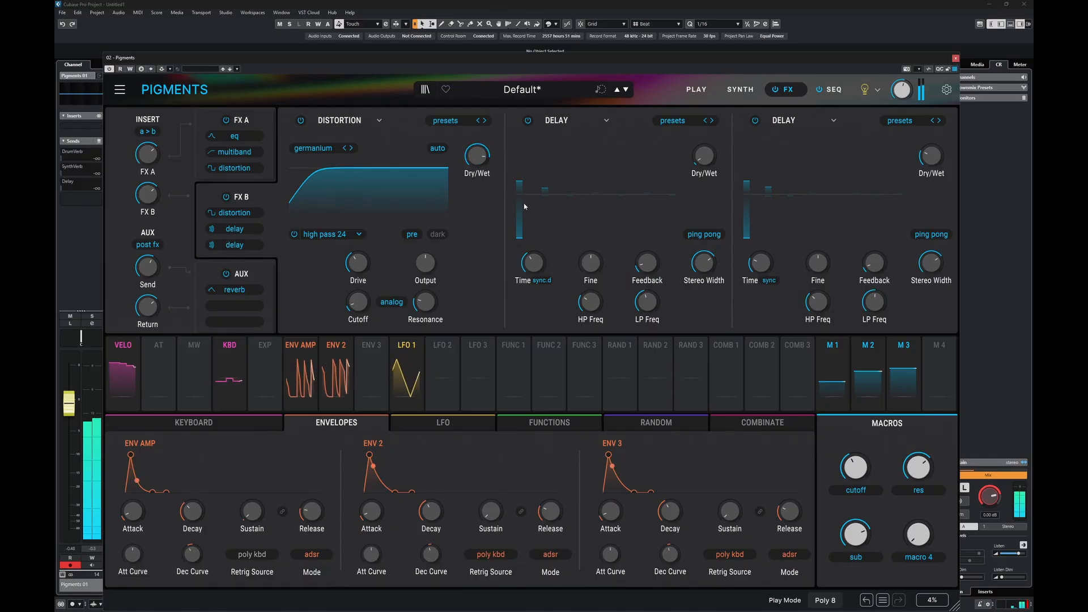
click(834, 90)
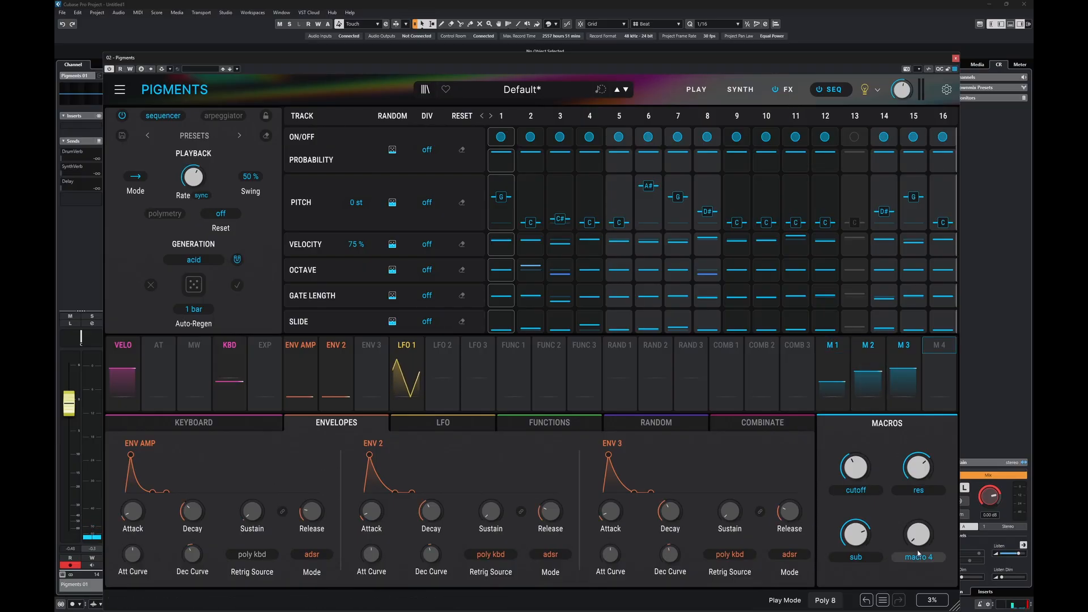
click(784, 89)
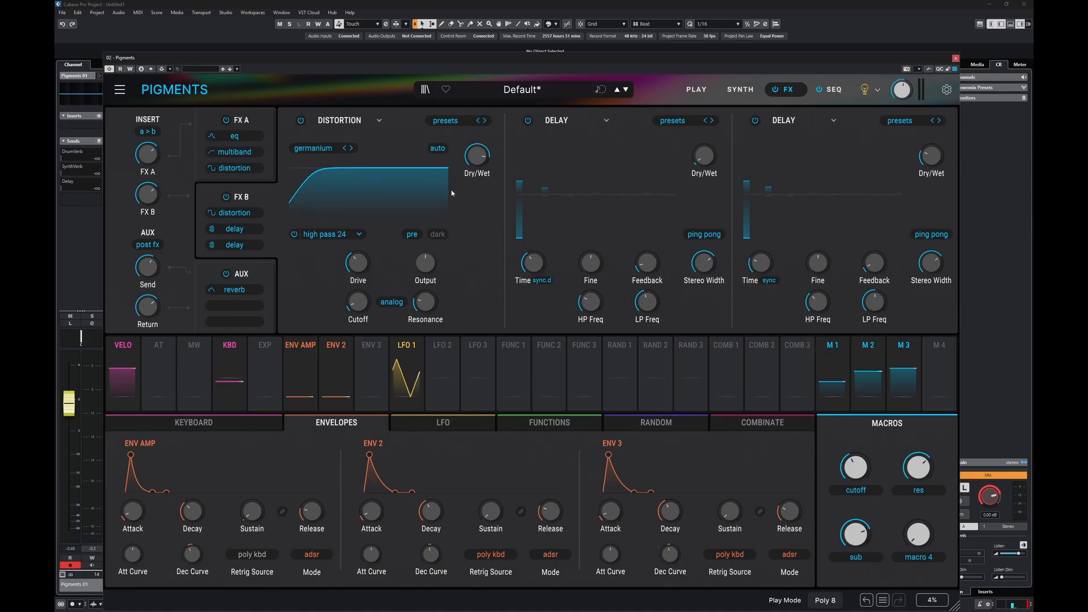
click(269, 117)
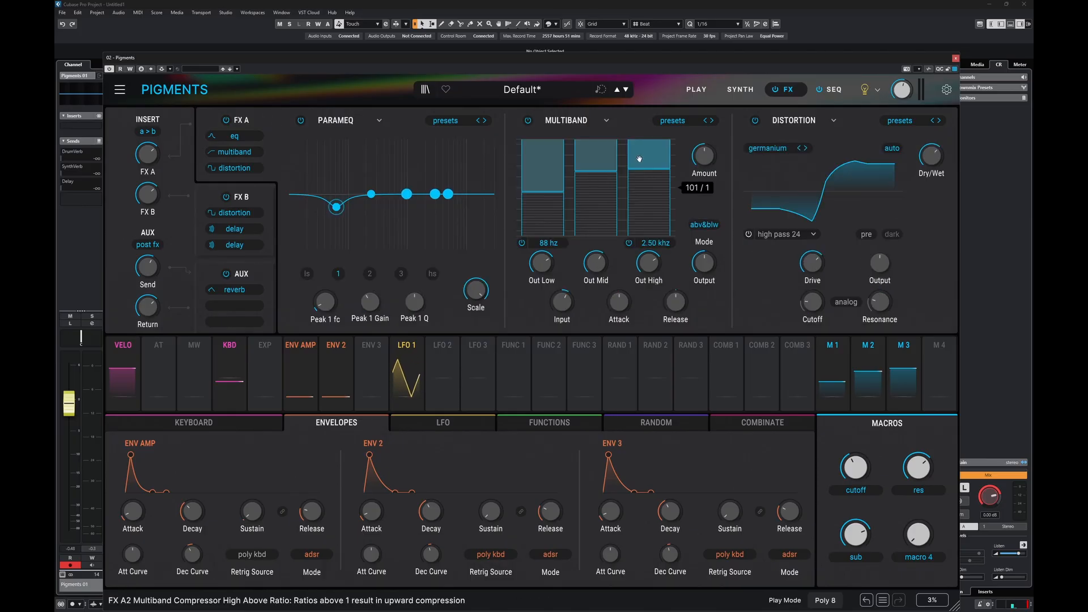
Step: Set the drive of Filter 2, the Classic HP24, to 19 % in the synth view
click(740, 89)
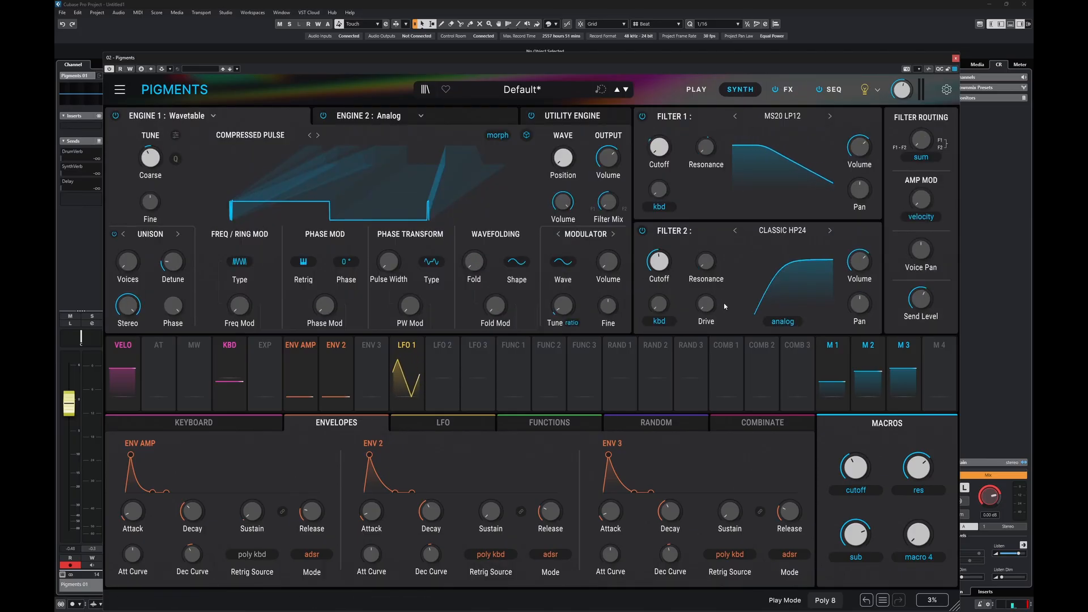
drag(708, 311, 708, 278)
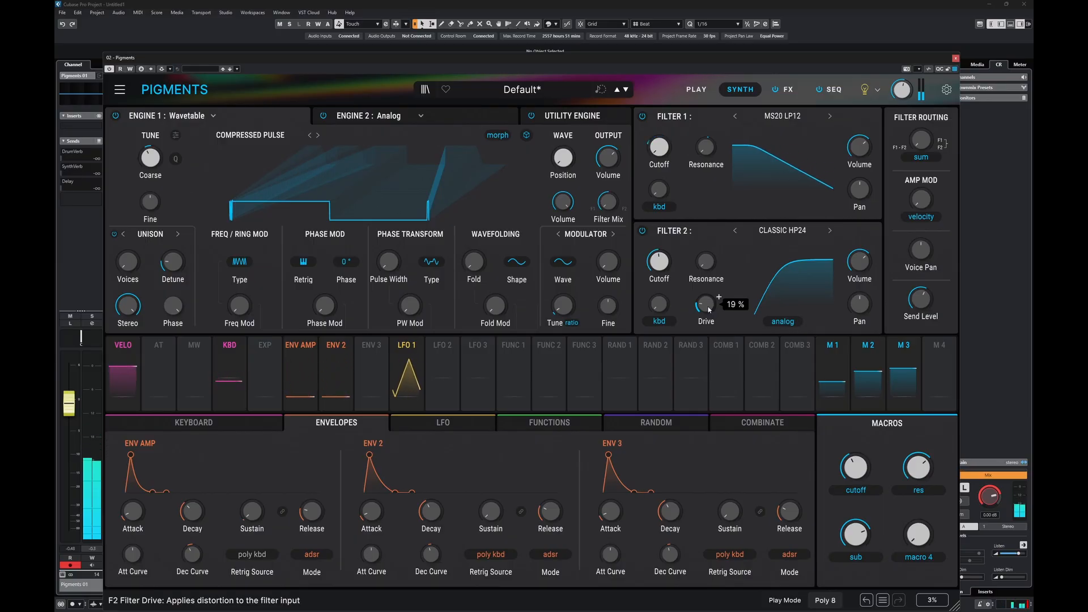
mouse_move(716, 304)
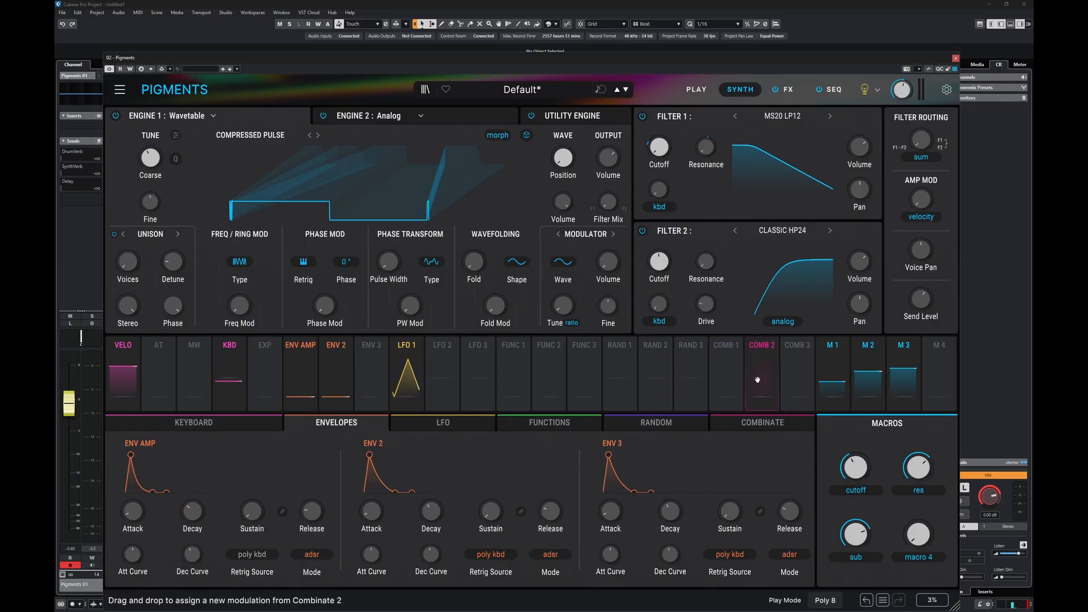
Step: Adjust the AUX send level feeding the reverb, and return to the synth engine view
click(788, 89)
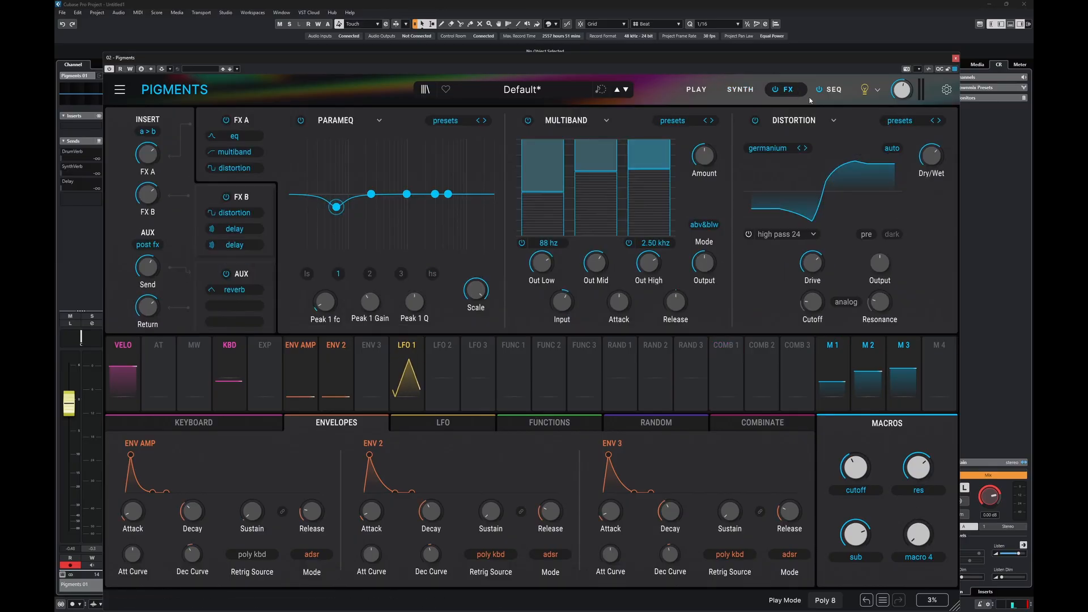
click(256, 271)
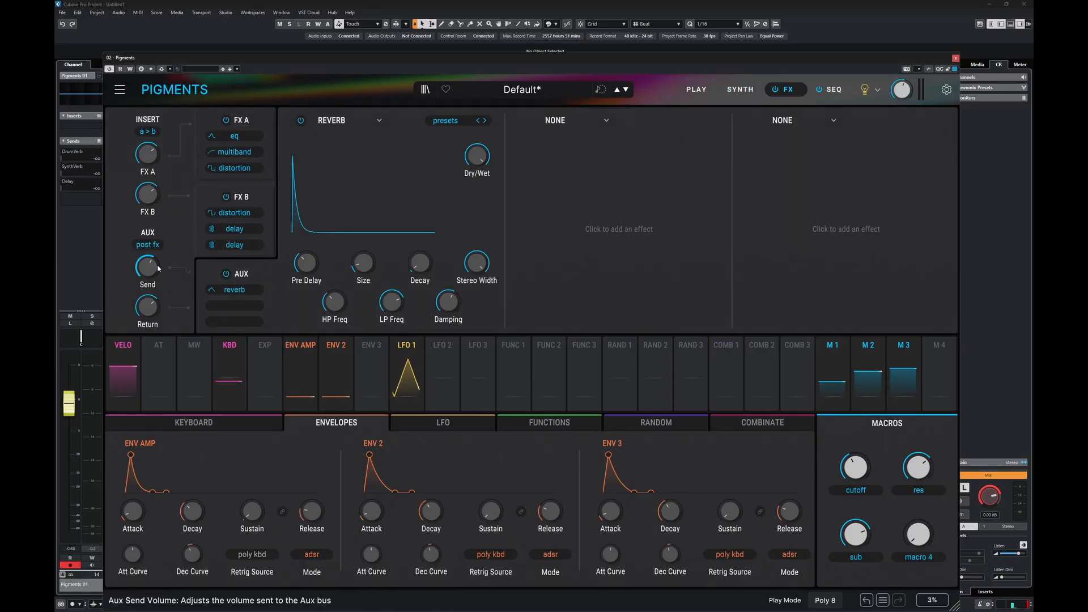
mouse_move(149, 272)
drag(150, 273, 152, 259)
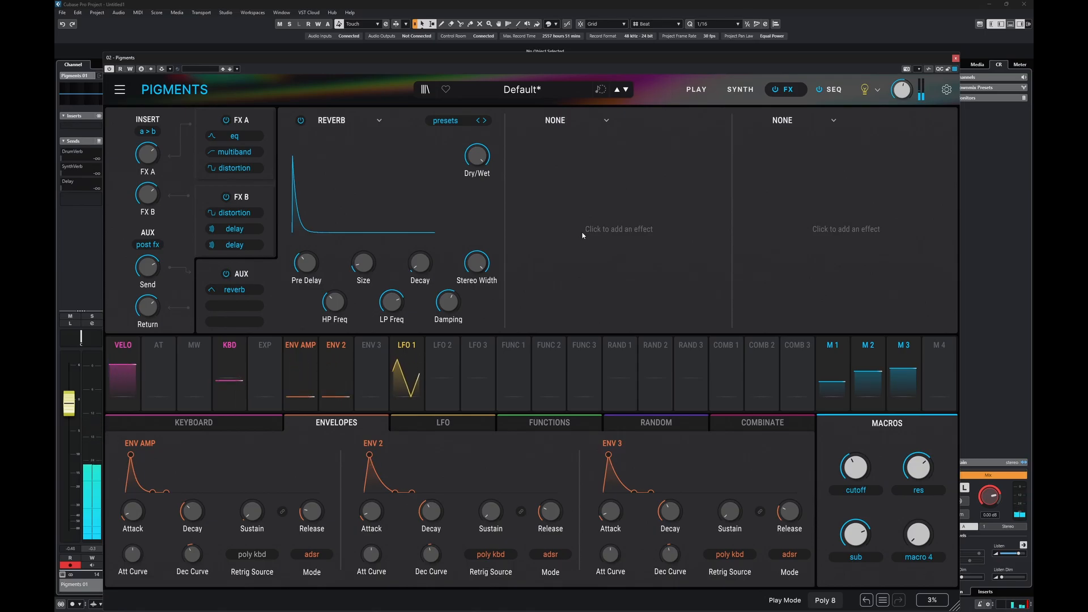
click(735, 89)
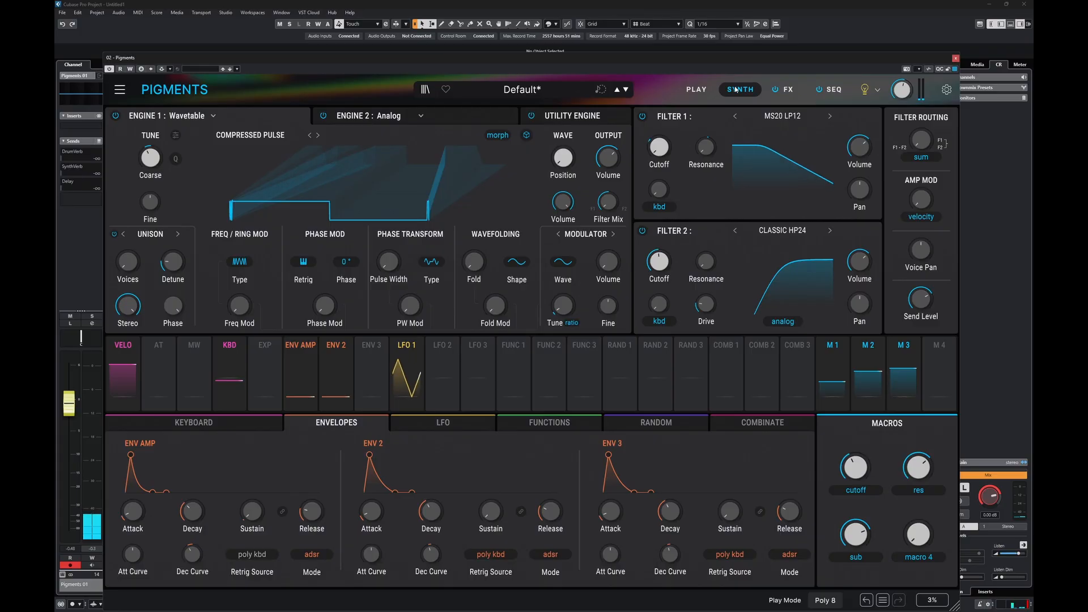